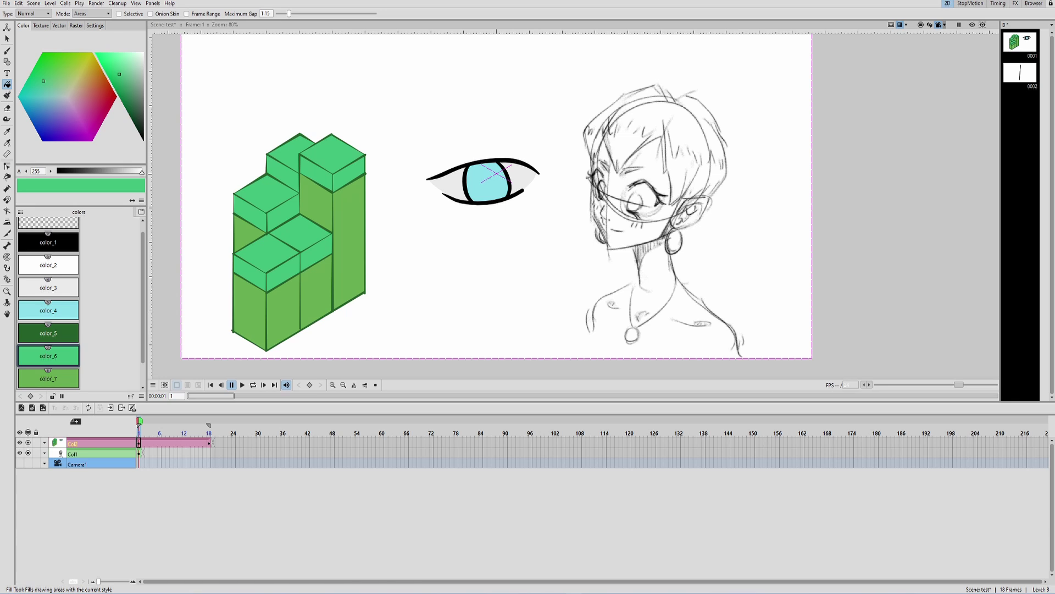
Switch from the Fill tool to the Brush tool for drawing on the Col2 level.
drag(687, 254, 674, 269)
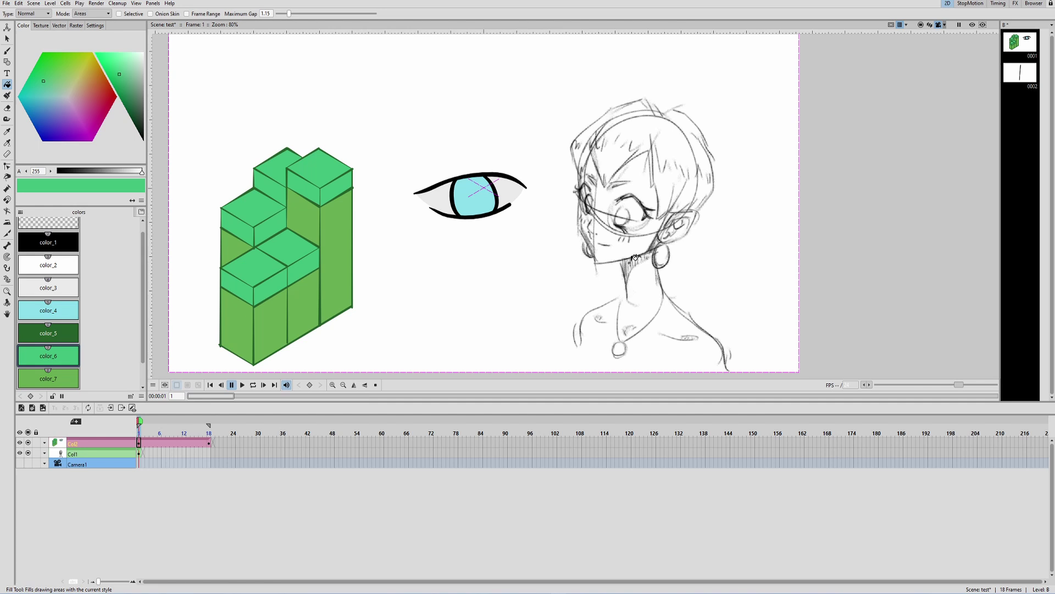
key(b)
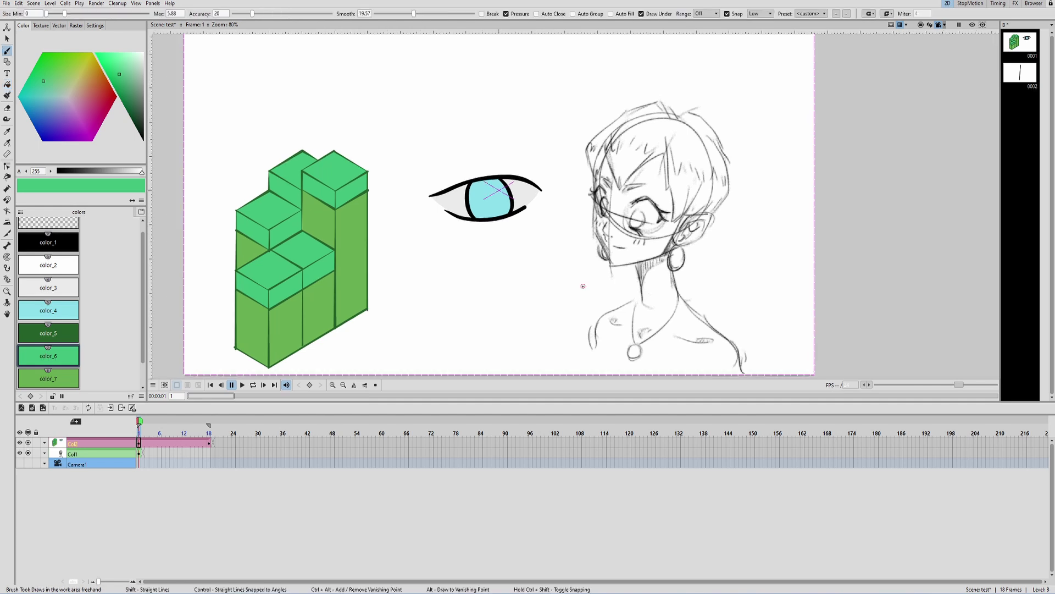
drag(583, 286, 580, 317)
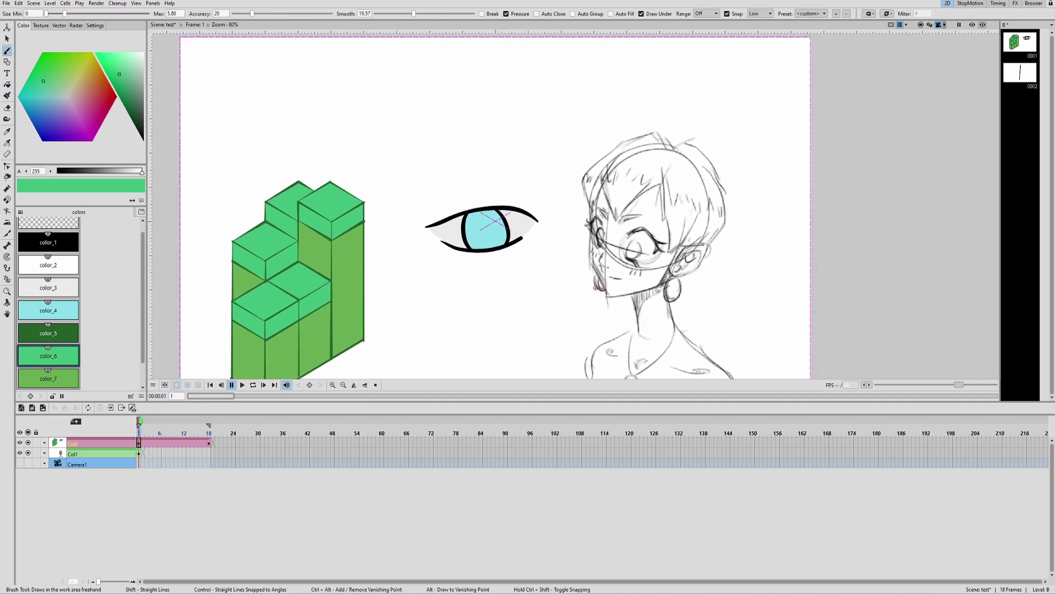
mouse_move(609, 266)
mouse_down()
mouse_move(614, 218)
mouse_move(617, 230)
mouse_up()
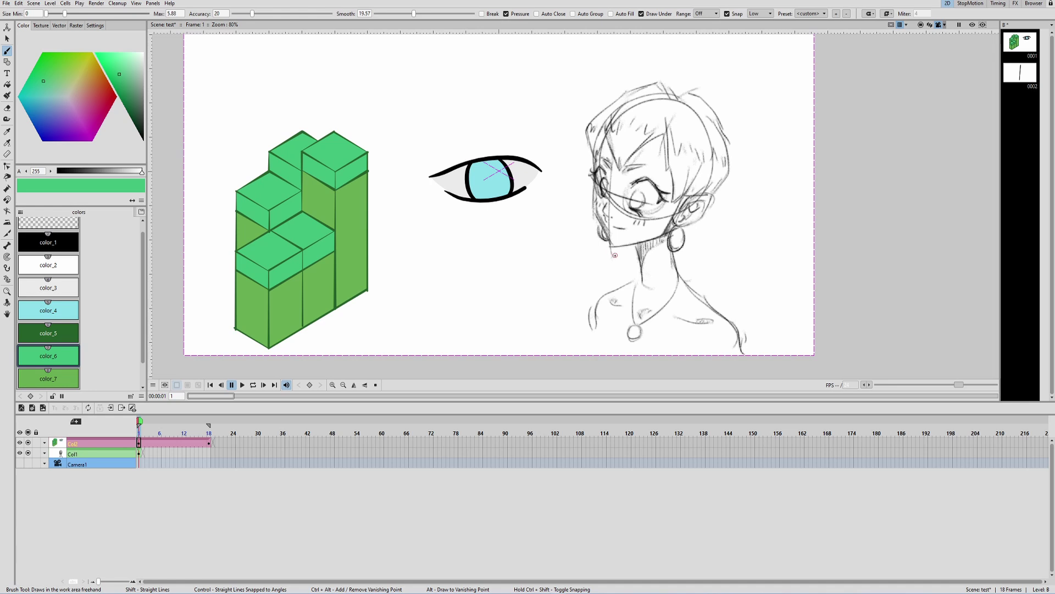
drag(615, 255, 614, 263)
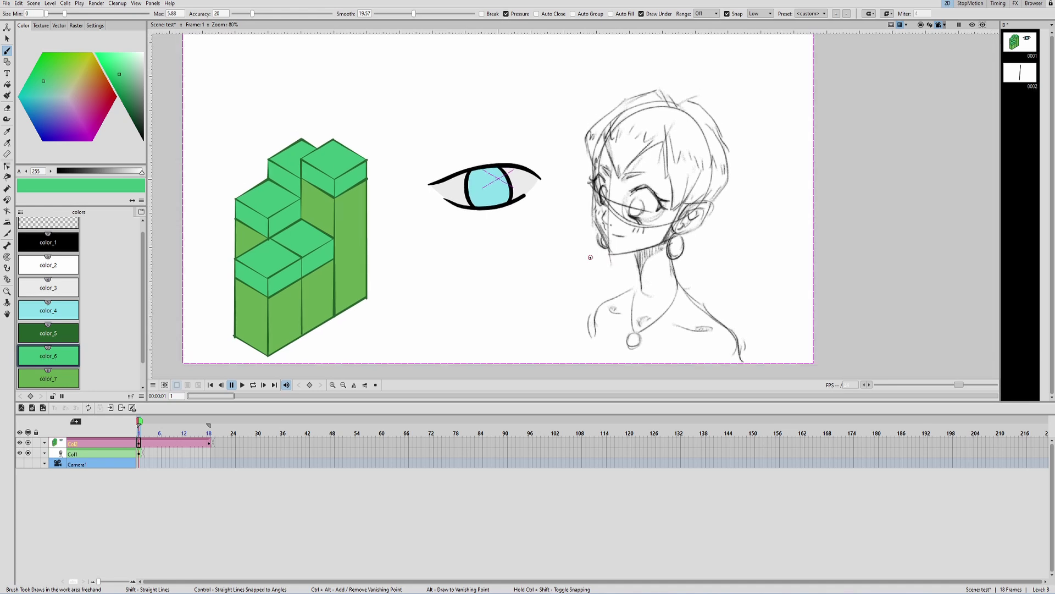
drag(502, 219, 554, 178)
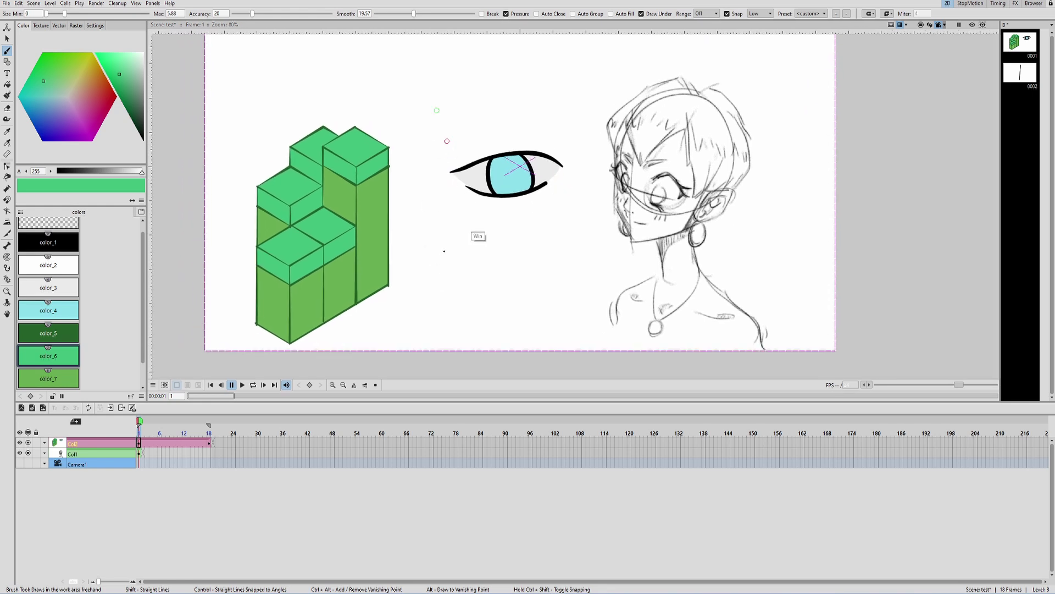
Try straight brush lines in color_6: a vertical one beside the eye and a diagonal one across it.
drag(436, 110, 424, 235)
mouse_move(487, 207)
mouse_down()
mouse_move(487, 222)
mouse_move(487, 212)
mouse_up()
key(ctrl+z)
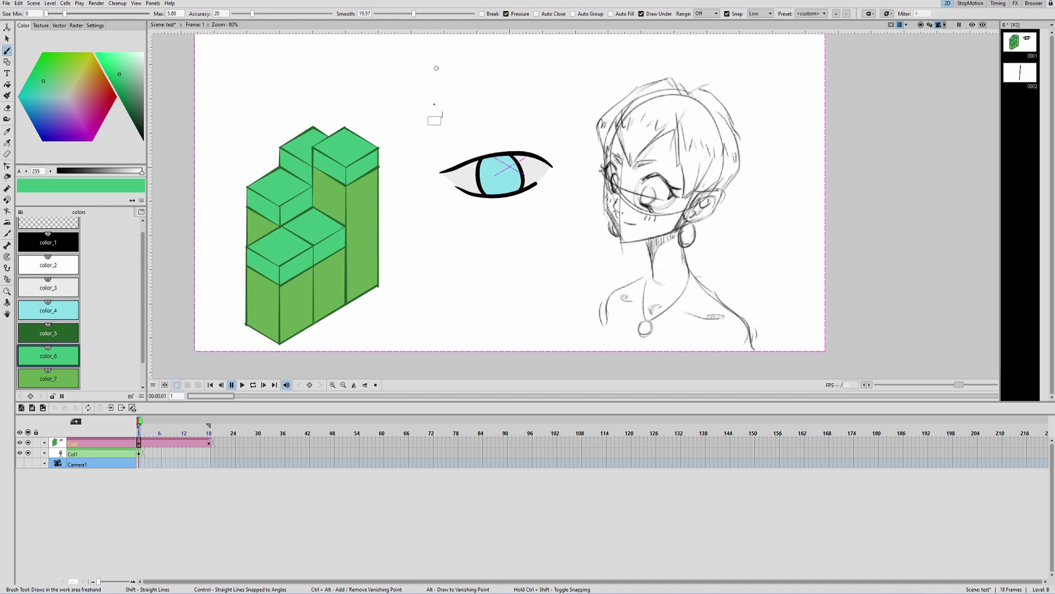
mouse_move(437, 68)
mouse_down()
mouse_move(437, 250)
mouse_move(448, 111)
mouse_move(559, 95)
mouse_up()
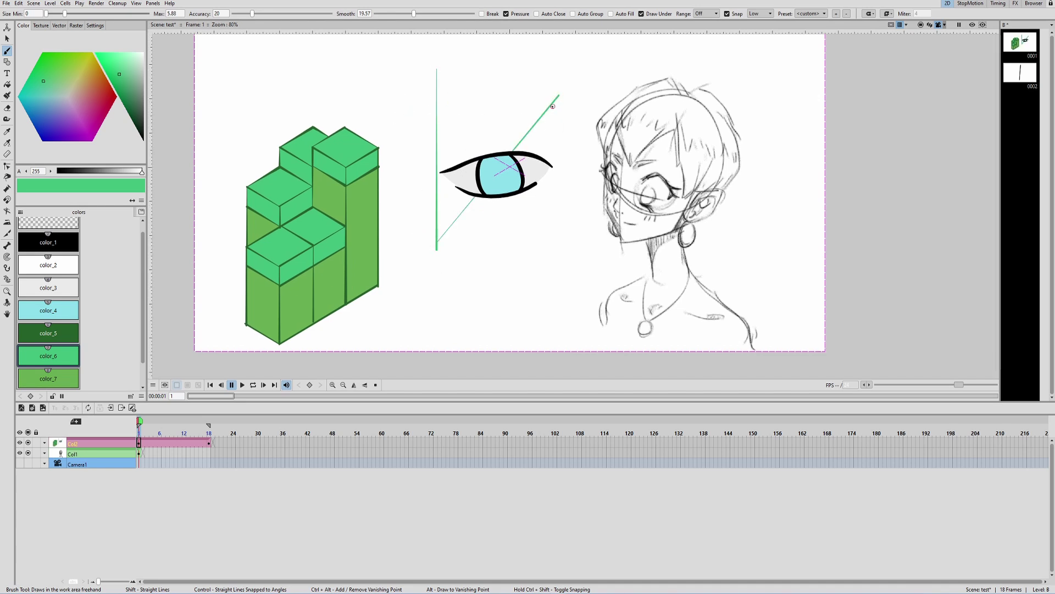
drag(493, 224, 484, 259)
key(ctrl+z)
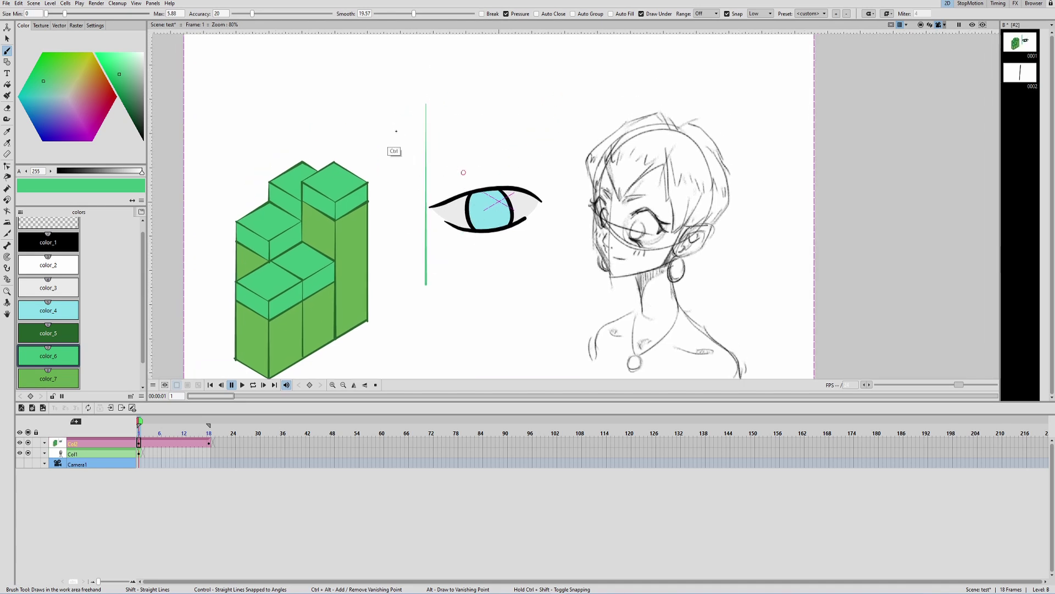
Try further straight lines snapped to angles, starting with a horizontal one above the eye, and undo all the test lines.
mouse_move(383, 121)
mouse_down()
mouse_move(553, 120)
mouse_move(465, 155)
mouse_up()
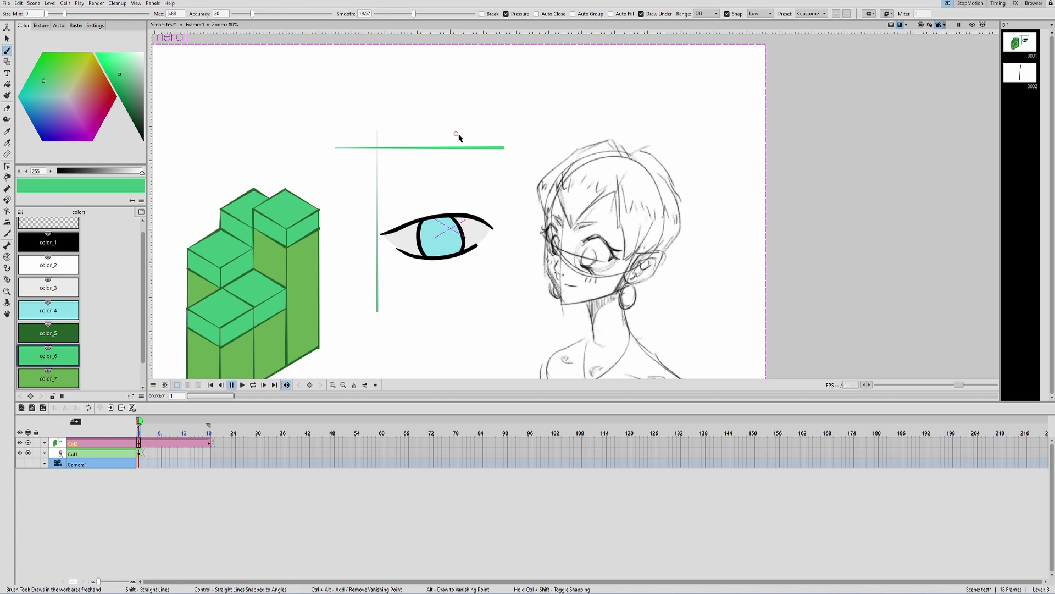
scroll(457, 132, down, 1)
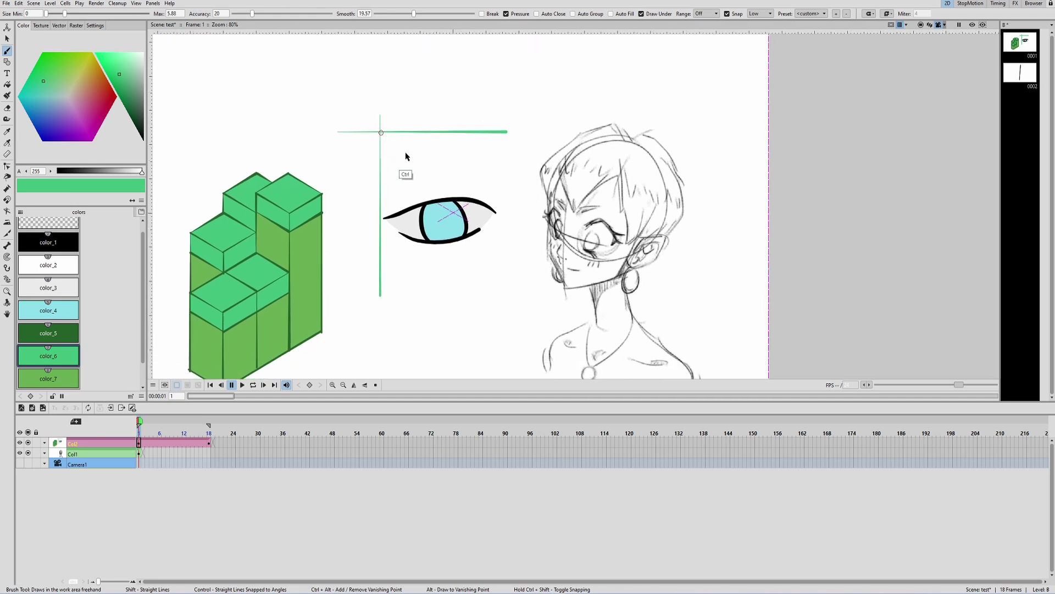
drag(381, 133, 424, 311)
drag(476, 270, 537, 233)
key(ctrl+z)
key(ctrl+z)
key(ctrl+z)
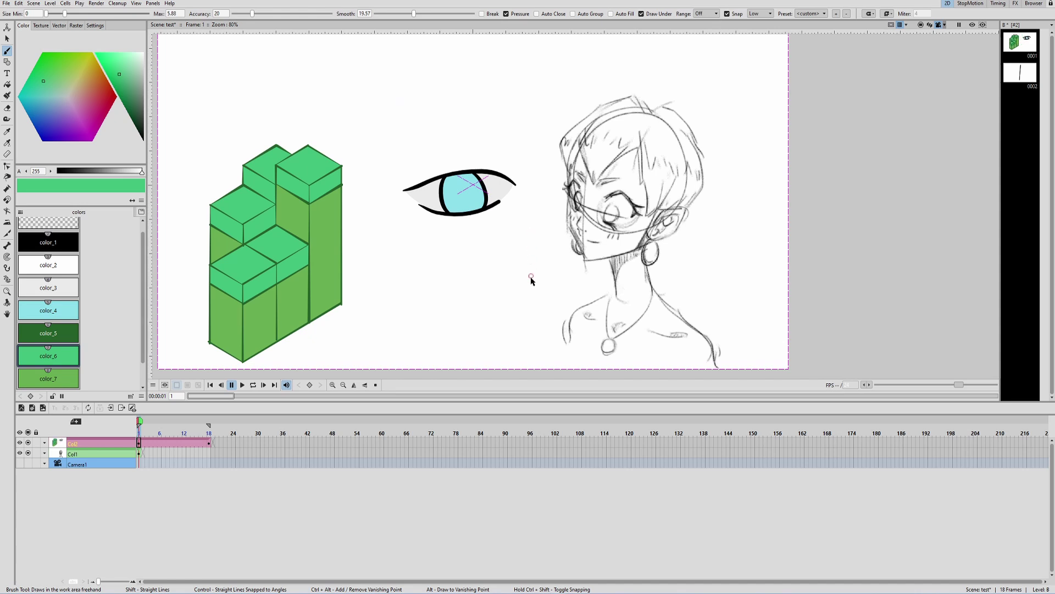
Add two vanishing points above the eye with the Brush tool and adjust the angle of the vanishing point rays.
key(t)
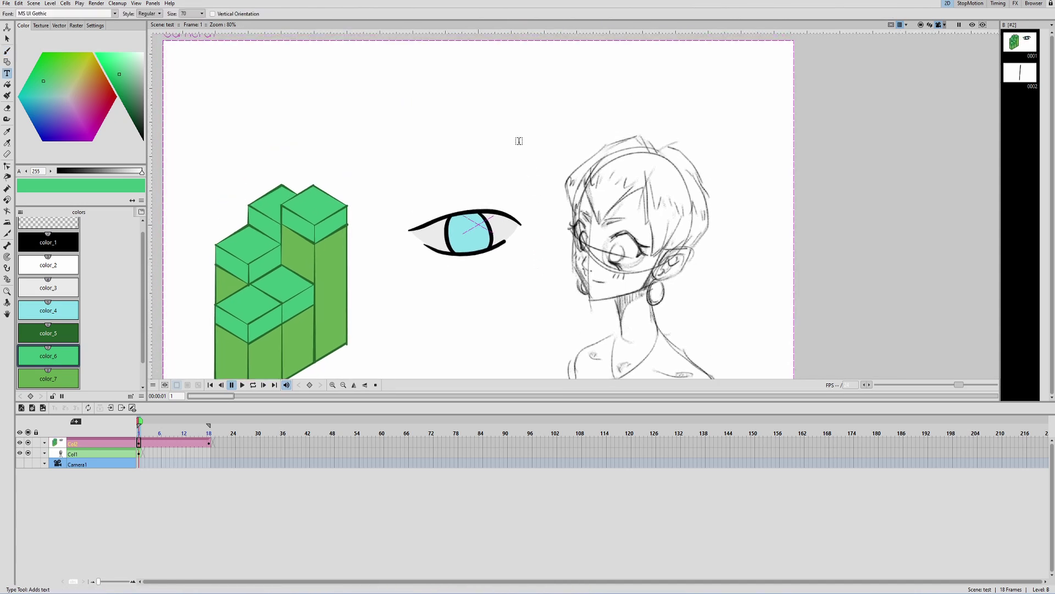
key(b)
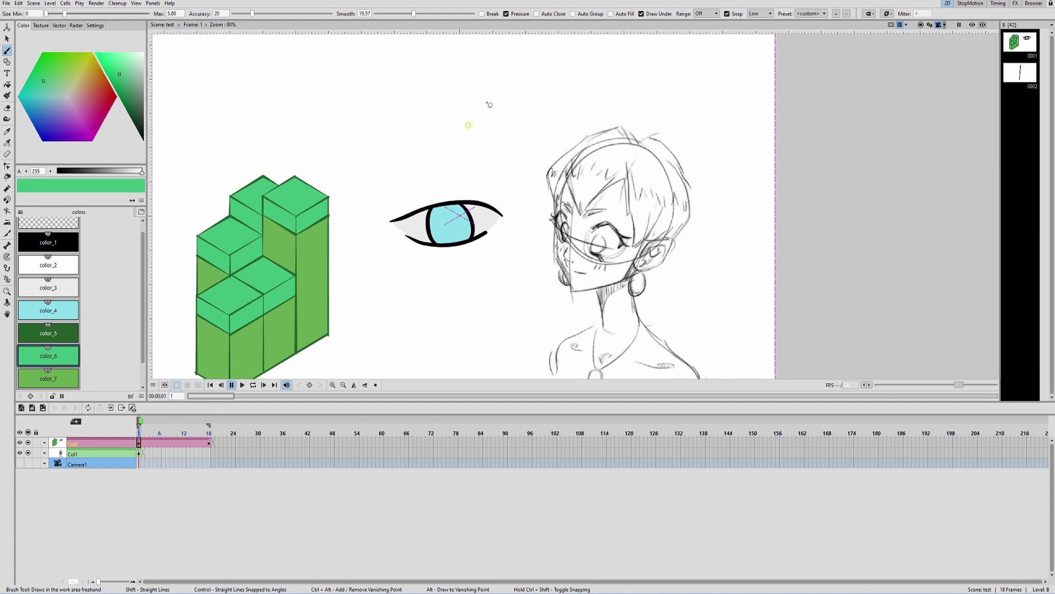
ctrl+alt+click(486, 98)
click(870, 14)
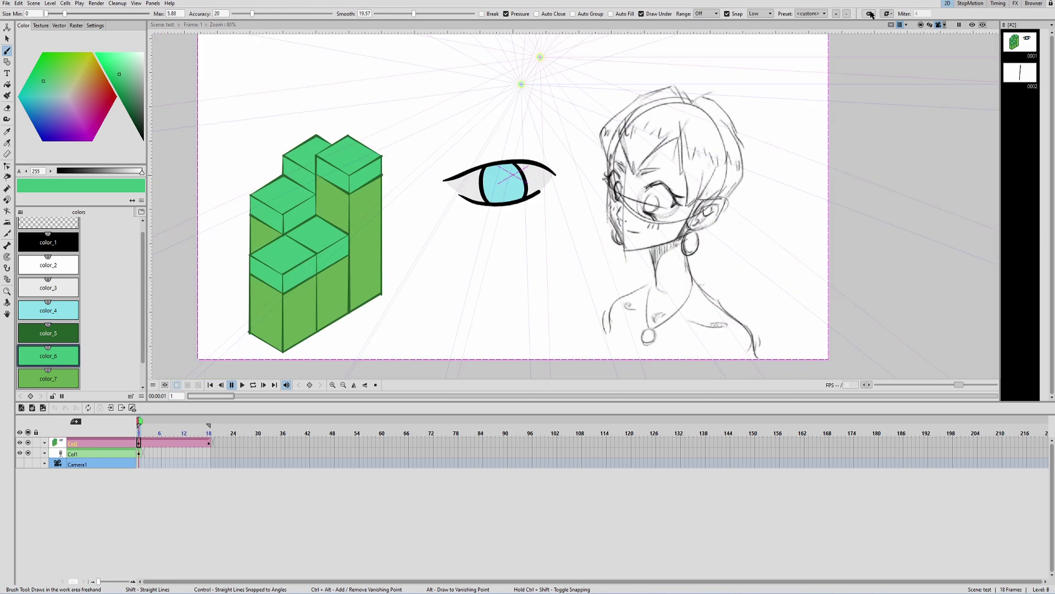
click(906, 26)
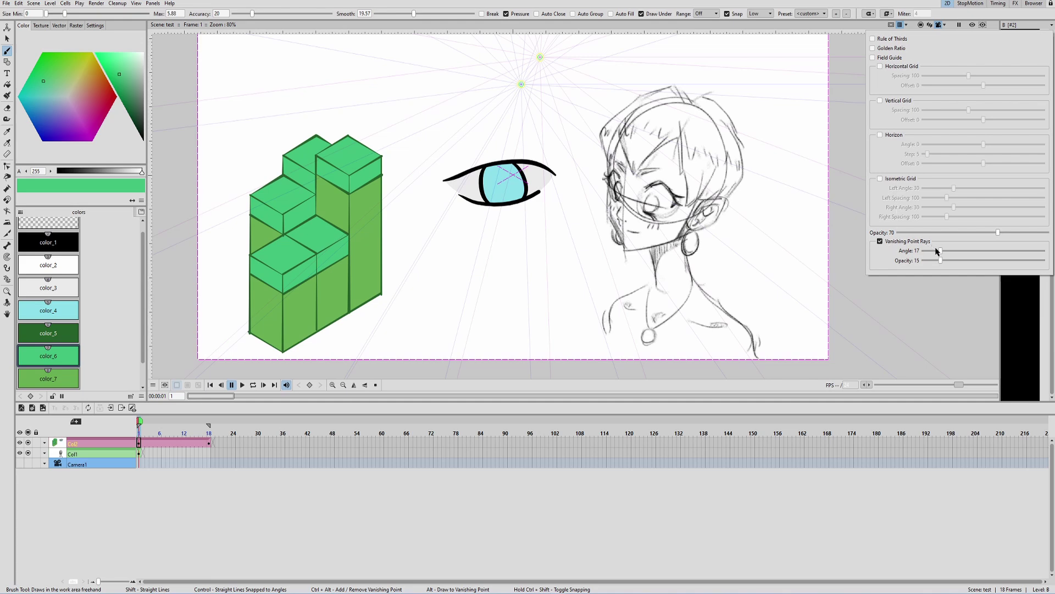
drag(940, 253, 945, 253)
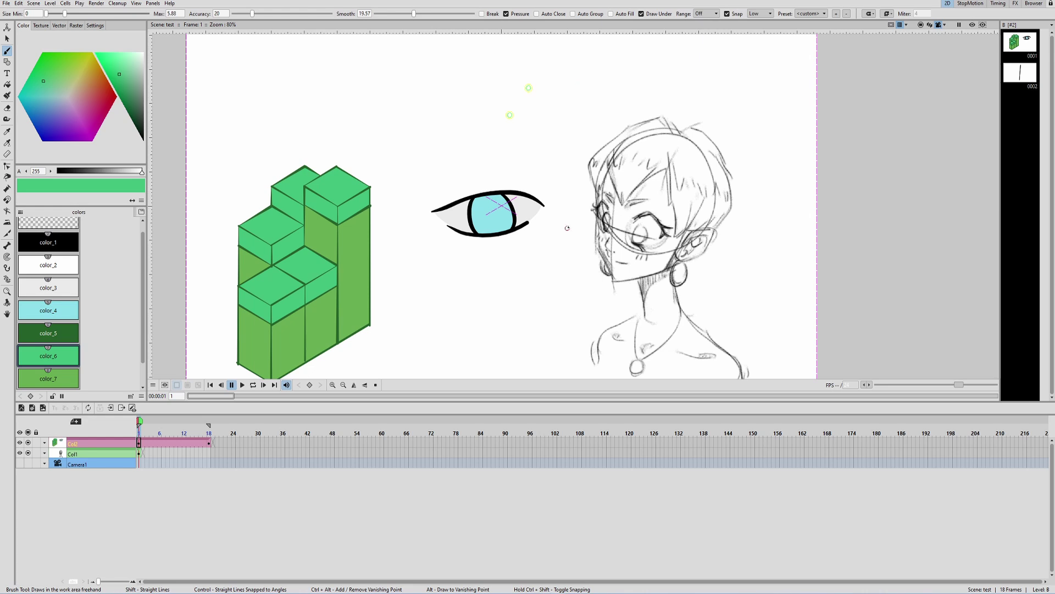
drag(567, 228, 561, 246)
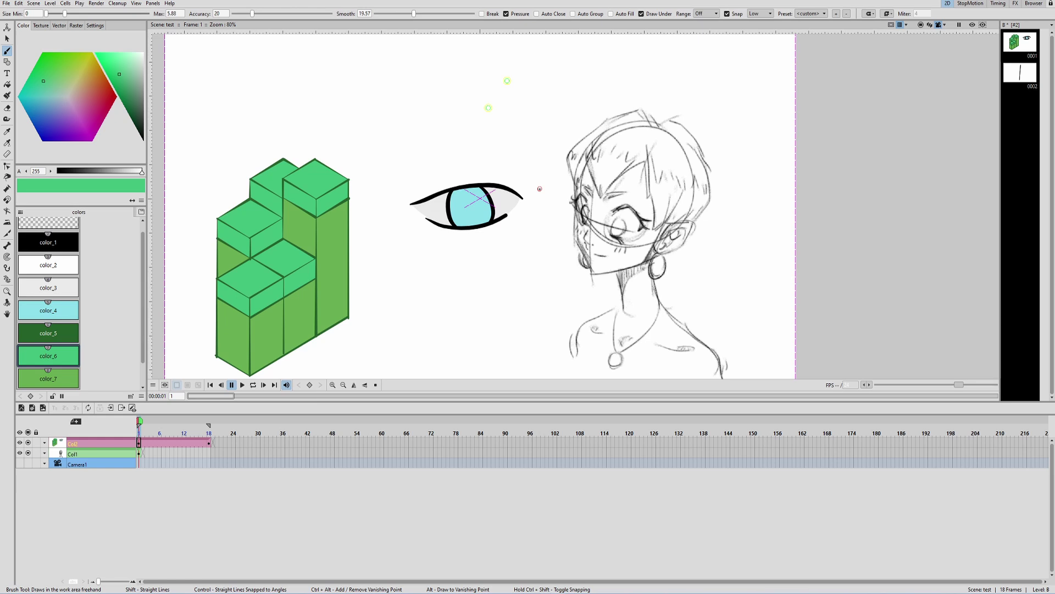
drag(675, 249, 669, 235)
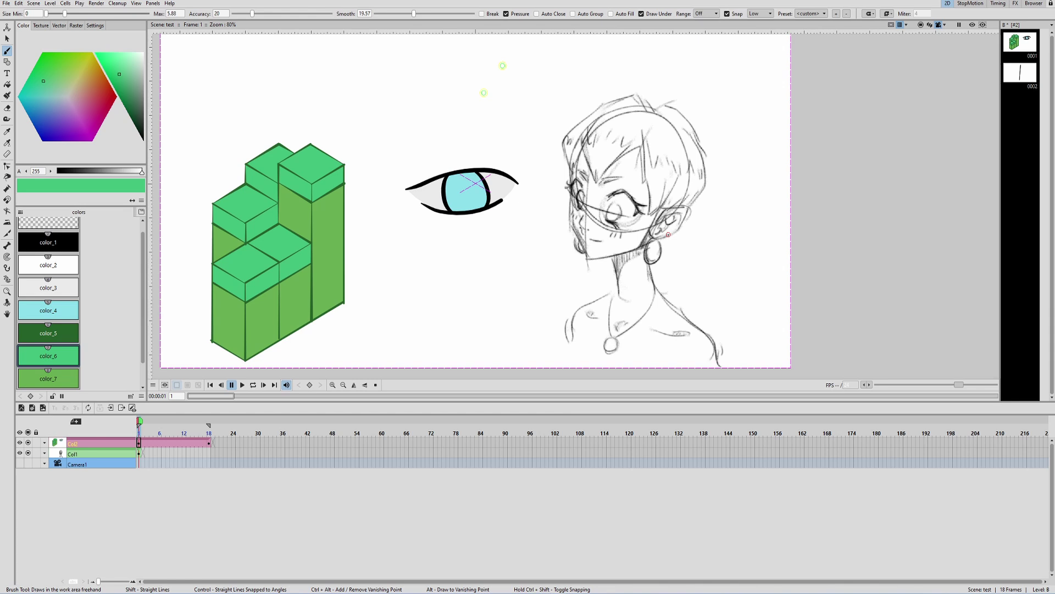
drag(668, 235, 666, 206)
drag(408, 201, 426, 211)
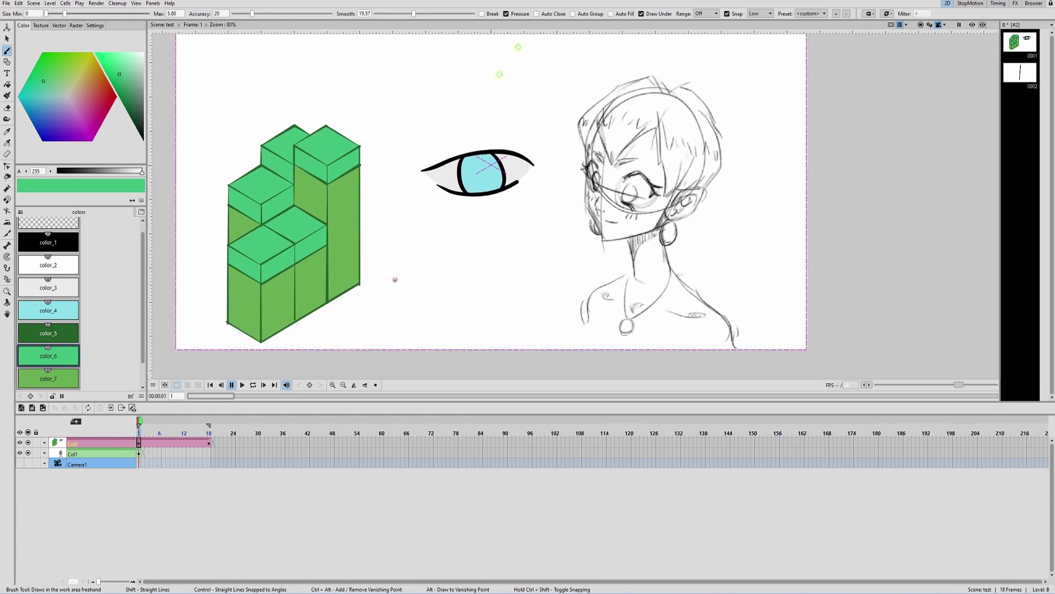
scroll(394, 279, up, 1)
scroll(395, 279, right, 1)
scroll(481, 258, right, 2)
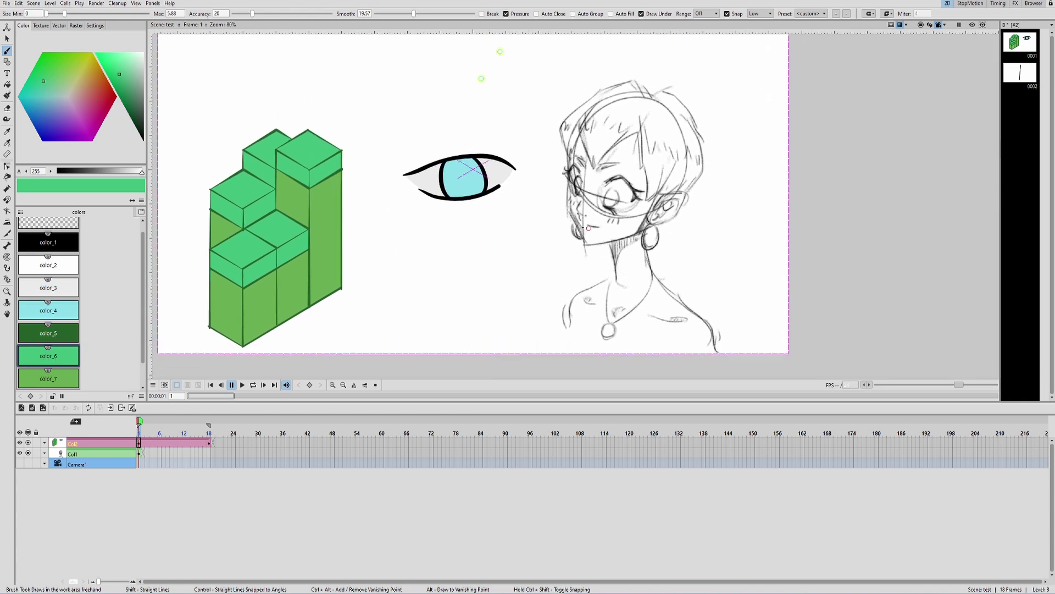
scroll(608, 205, right, 9)
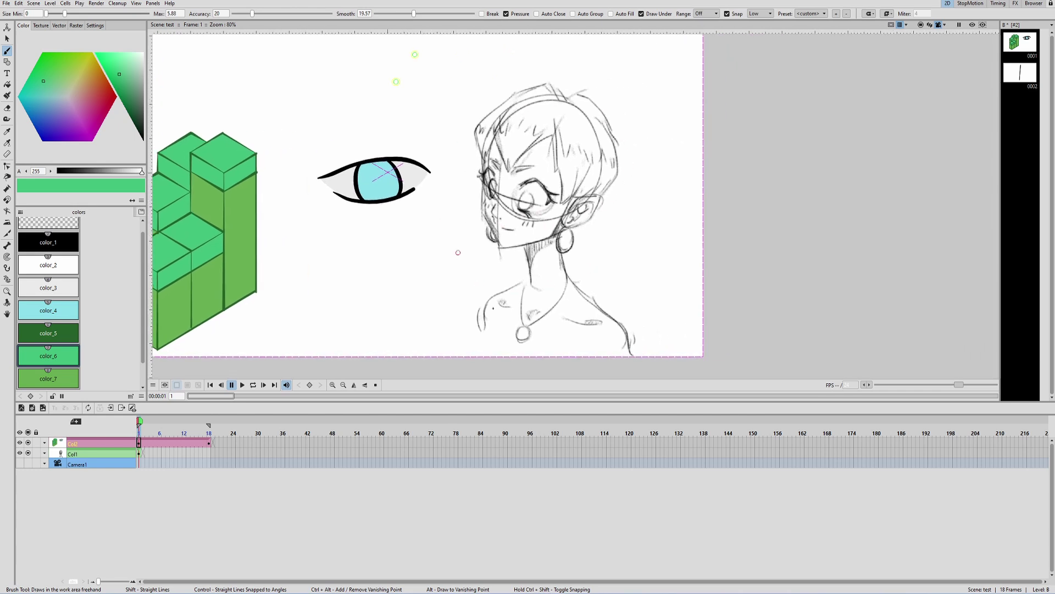
scroll(615, 264, up, 1)
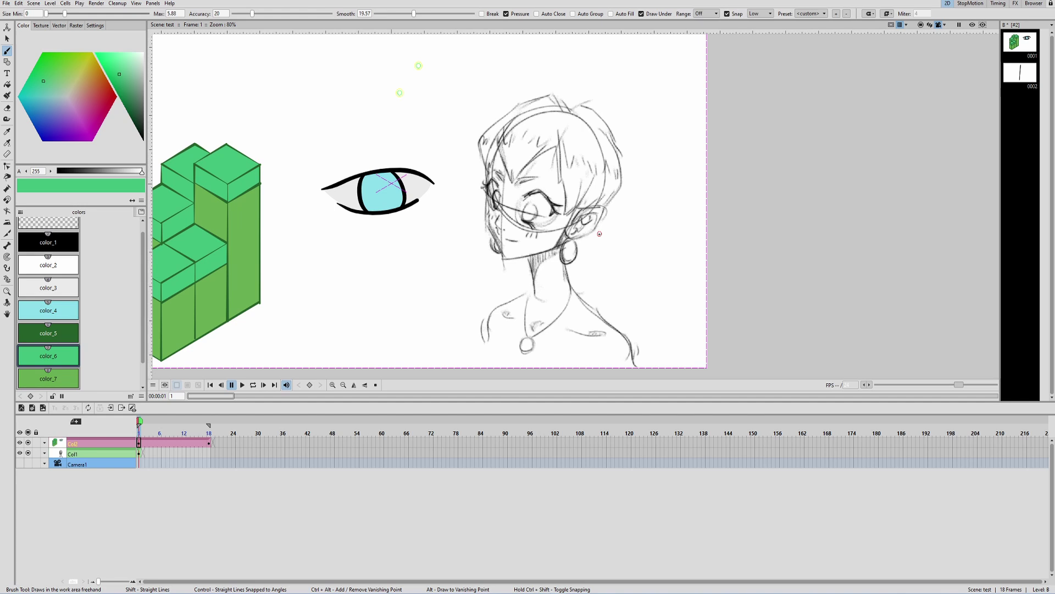
scroll(616, 240, down, 1)
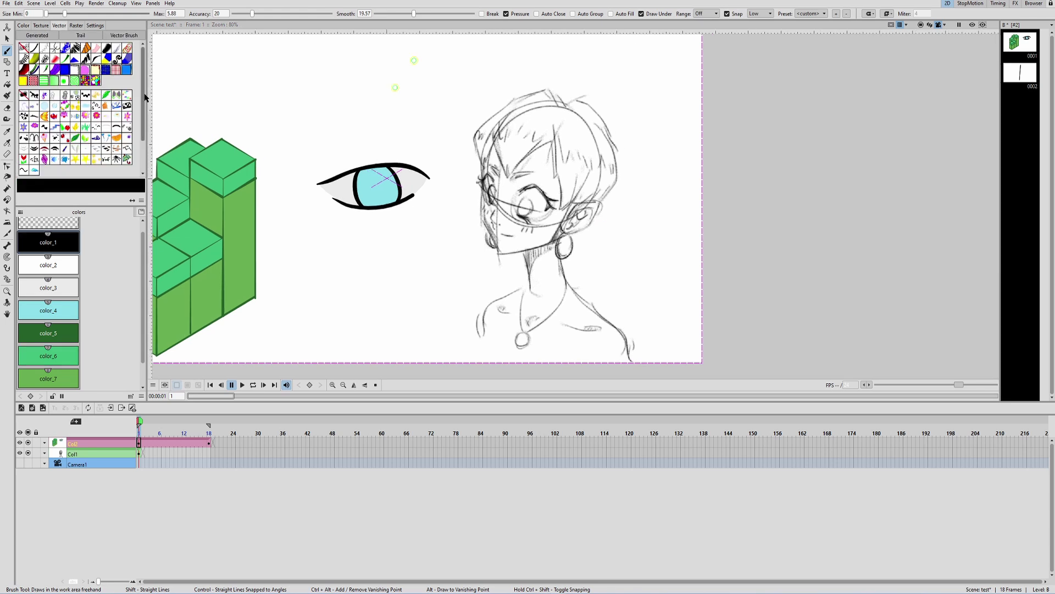
Give color_1 a tapered black vector brush style and lower the opacity of the Col1 sketch layer.
drag(143, 93, 144, 137)
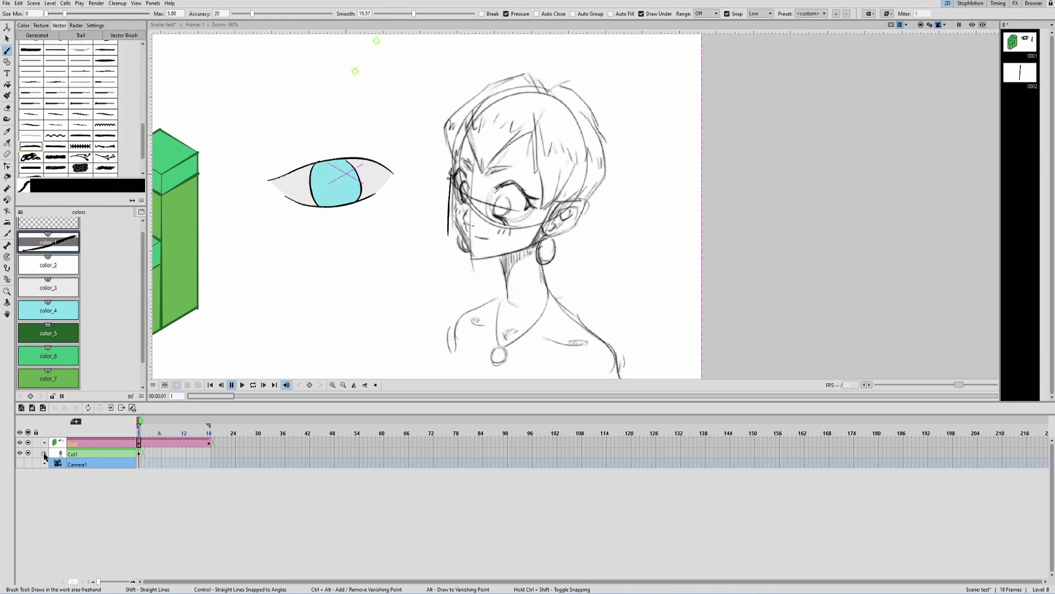
click(44, 453)
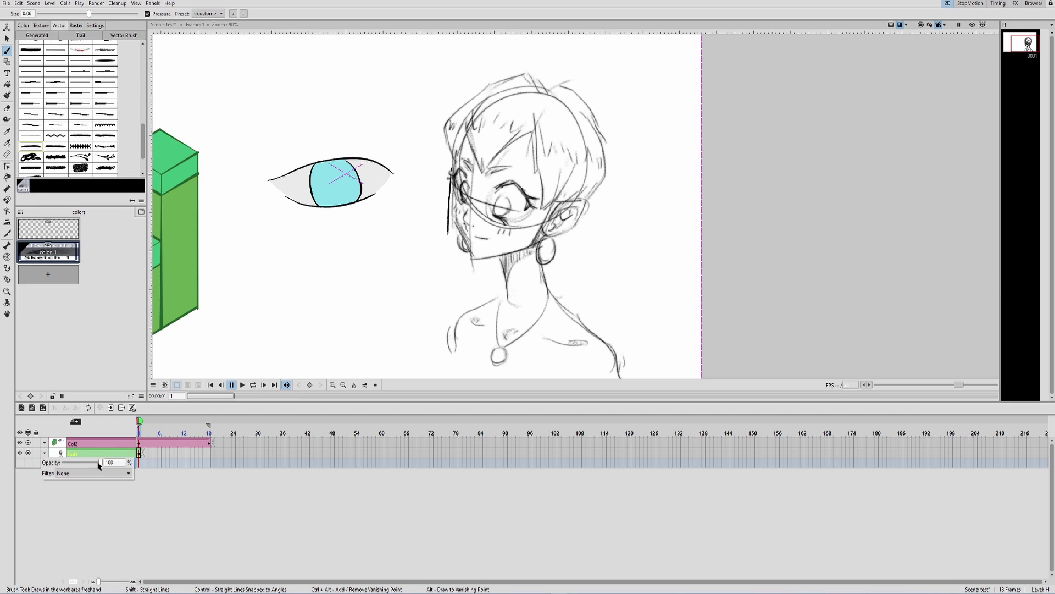
drag(98, 462, 82, 462)
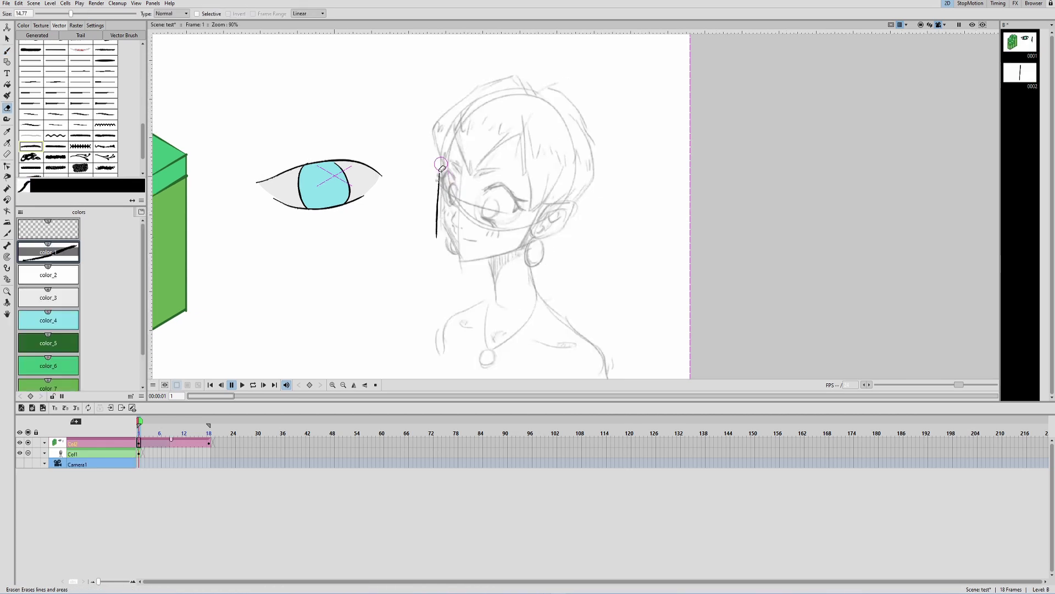
Erase the vertical black stroke beside the face and try a brush line over the face sketch.
mouse_move(441, 168)
mouse_down()
mouse_move(428, 257)
mouse_move(443, 176)
mouse_move(437, 214)
mouse_up()
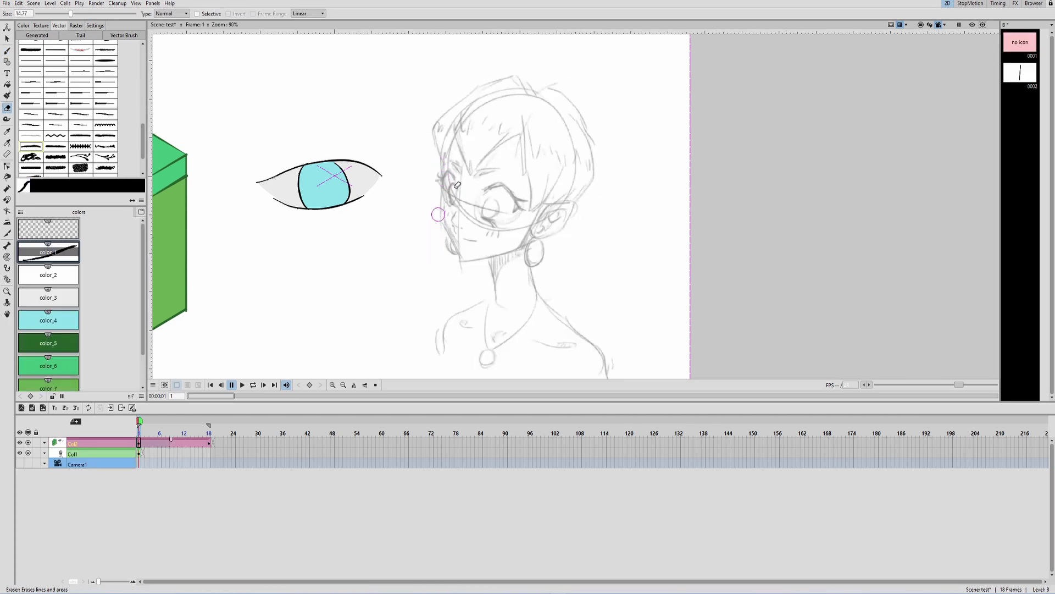
key(b)
drag(564, 182, 556, 190)
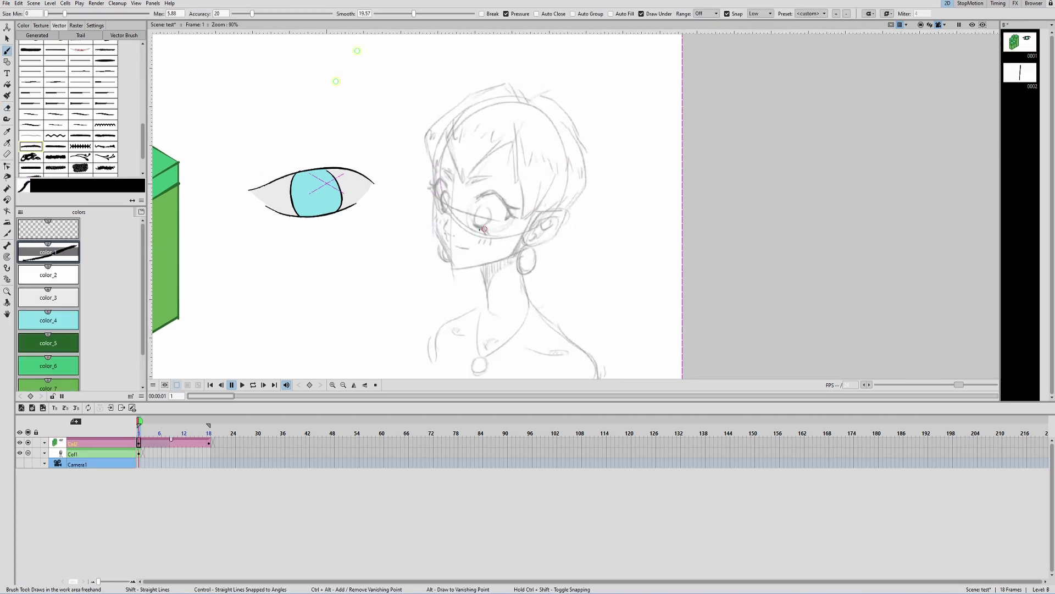
drag(483, 230, 507, 220)
key(ctrl+z)
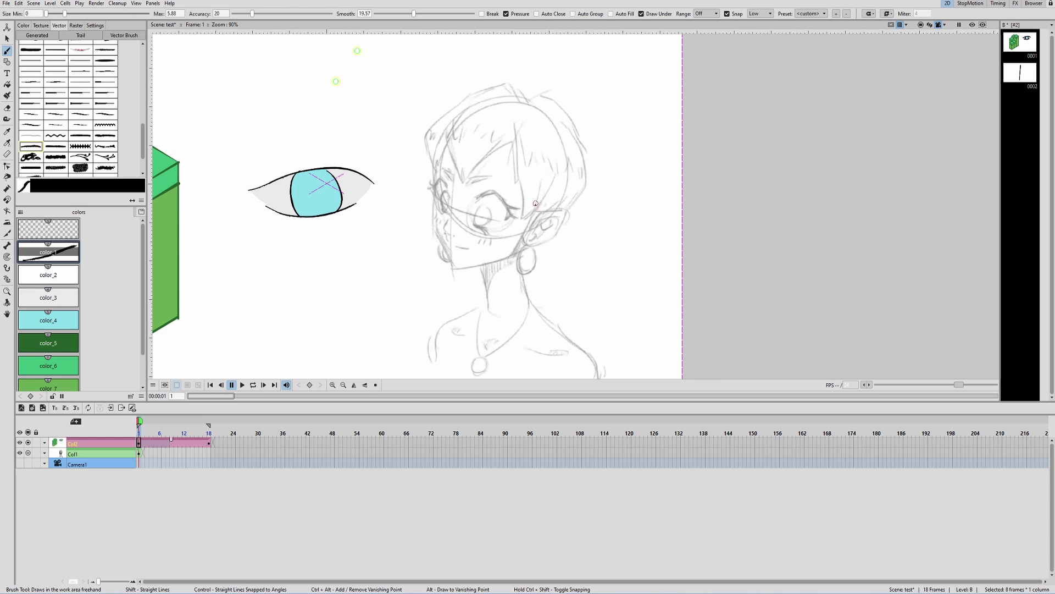
Try drawing a closed loop over the back of the head with the brush's Auto Close option on.
drag(536, 202, 575, 206)
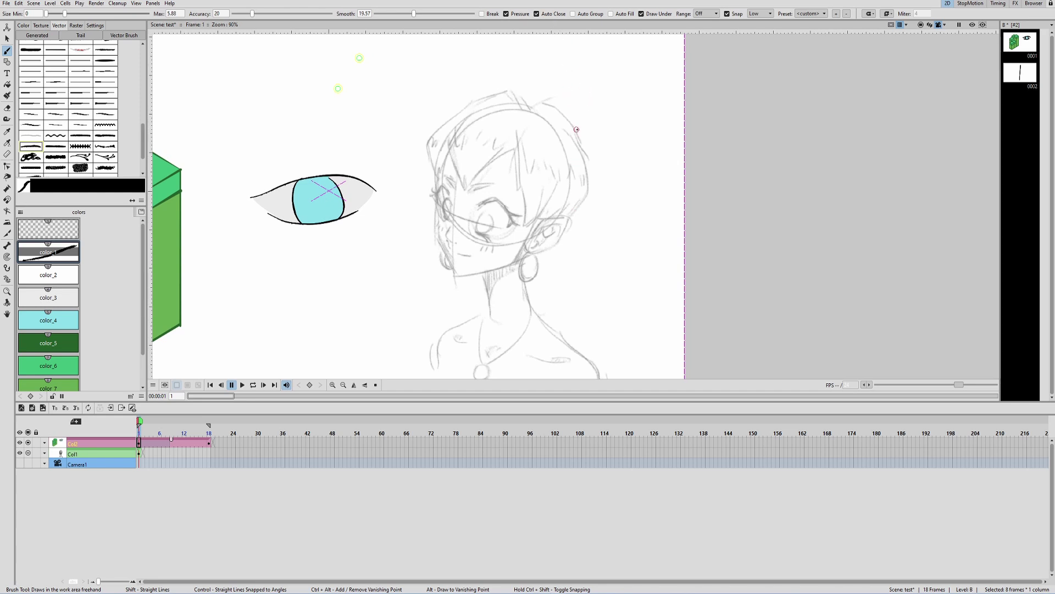
mouse_move(577, 128)
mouse_down()
mouse_move(604, 160)
mouse_move(599, 139)
mouse_move(585, 178)
mouse_move(574, 122)
mouse_up()
key(ctrl+z)
key(ctrl+z)
Try drawing a circle over the back of the head with Auto Close and Auto Group on, and turn both options off.
click(549, 14)
click(586, 15)
mouse_move(580, 122)
mouse_down()
mouse_move(595, 165)
mouse_move(598, 144)
mouse_up()
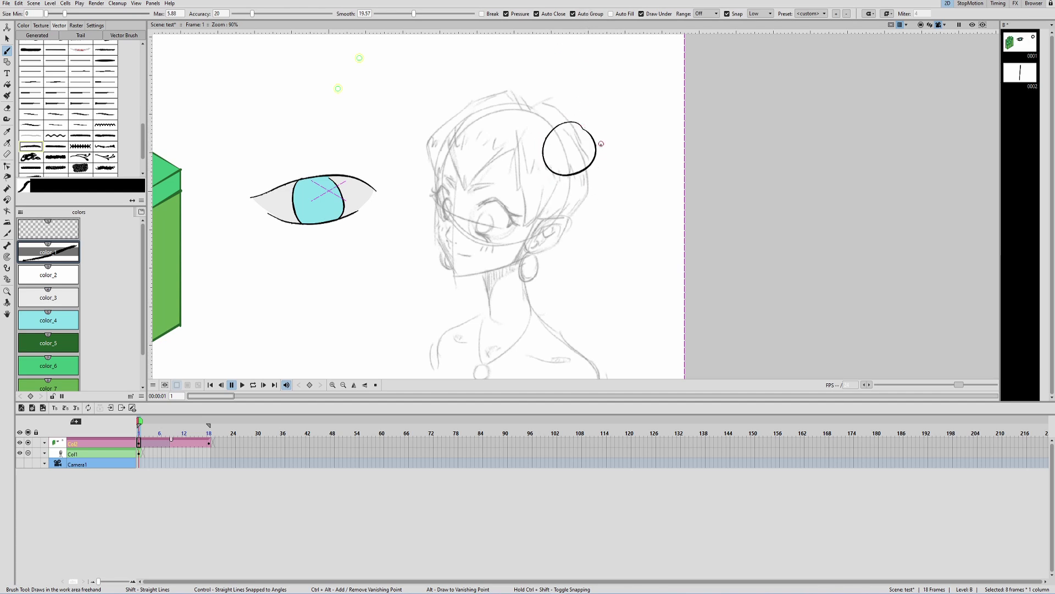
key(ctrl+z)
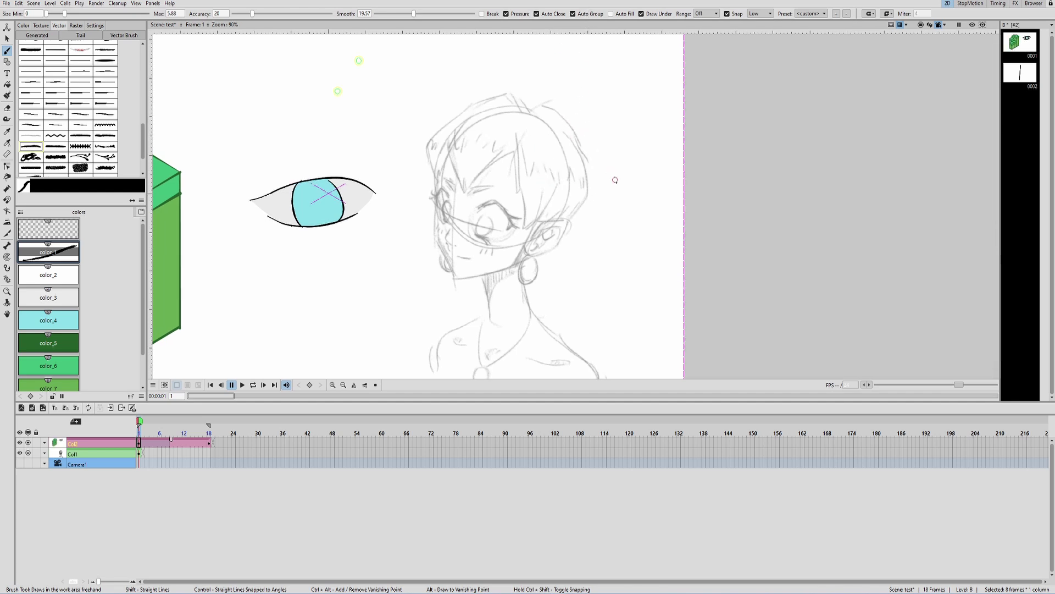
drag(619, 183, 642, 165)
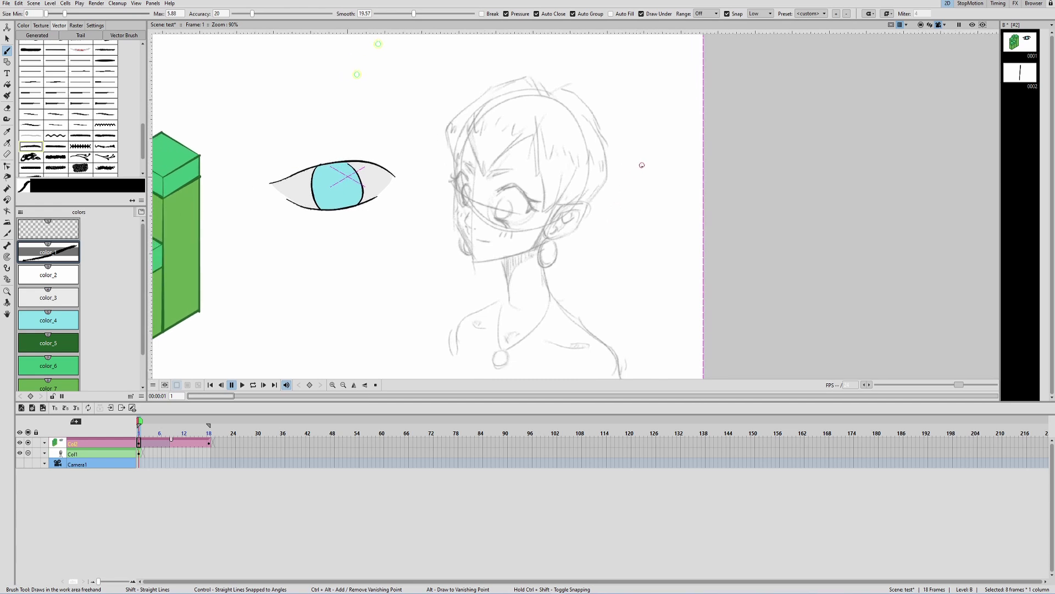
click(574, 14)
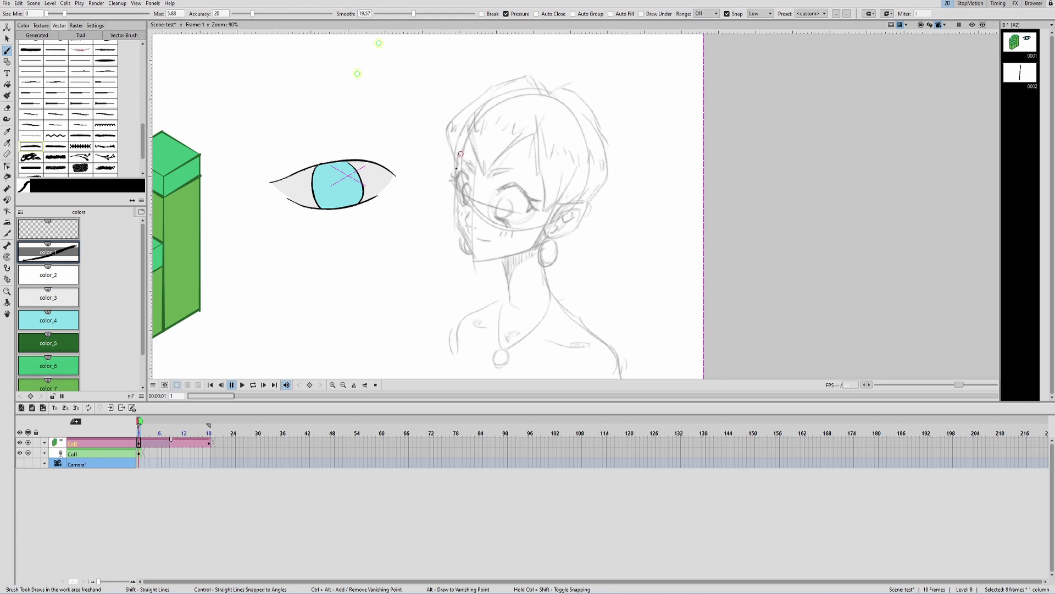
Try brush lines over the front of the face with Snap set to Low and then to Med.
drag(463, 154, 462, 218)
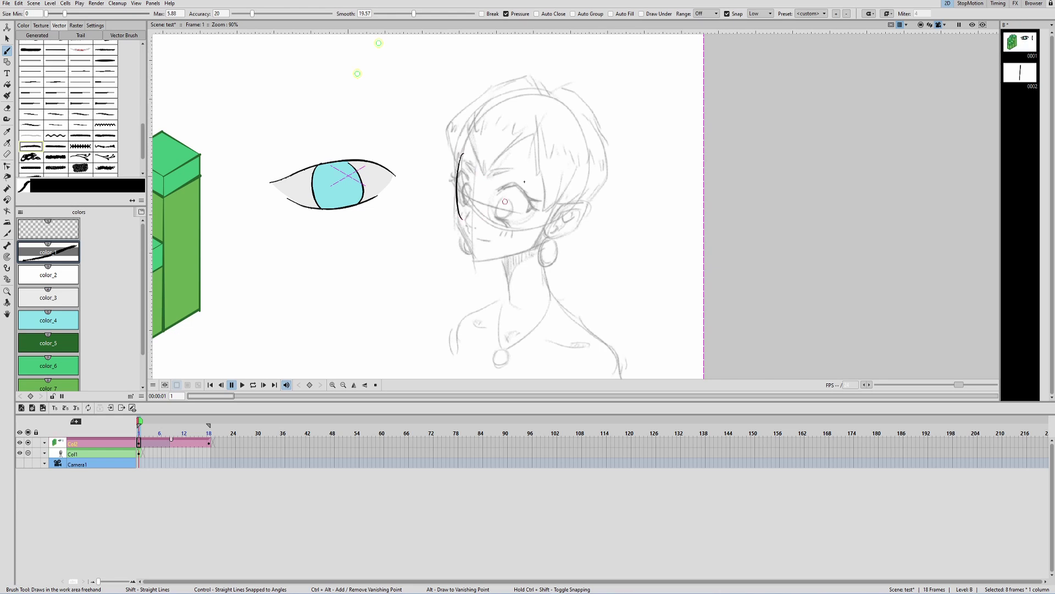
click(760, 13)
click(759, 28)
mouse_move(491, 160)
mouse_down()
mouse_move(499, 230)
mouse_move(497, 152)
mouse_move(486, 177)
mouse_move(498, 235)
mouse_move(494, 155)
mouse_move(457, 211)
mouse_up()
key(e)
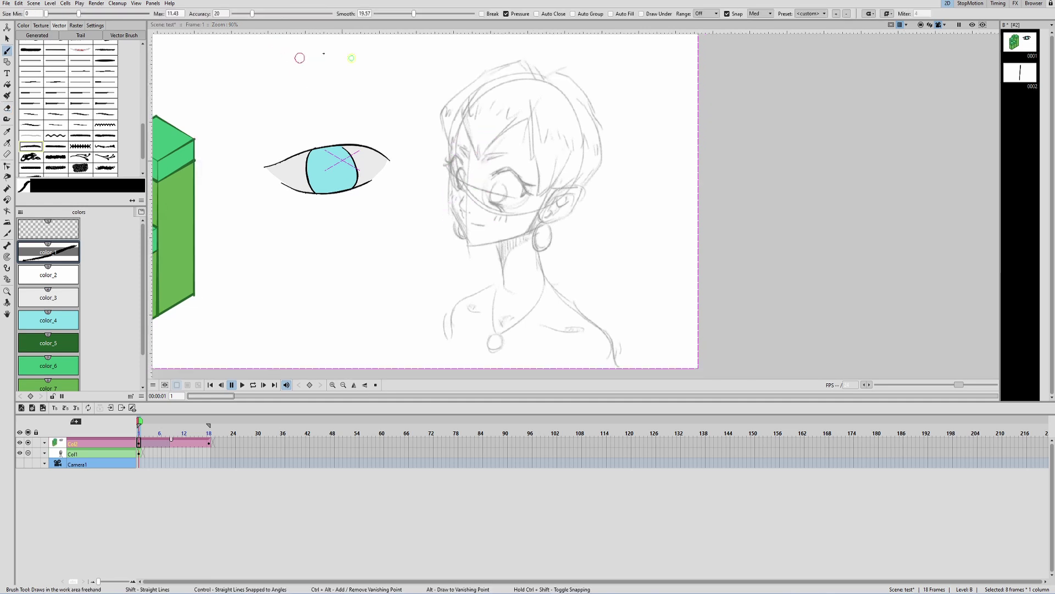
Try a zigzag brush stroke over the face with Smooth at 11.7, and raise Accuracy to 97.89.
drag(413, 18, 399, 18)
mouse_move(516, 99)
mouse_down()
mouse_move(522, 138)
mouse_move(548, 189)
mouse_up()
drag(253, 13, 329, 13)
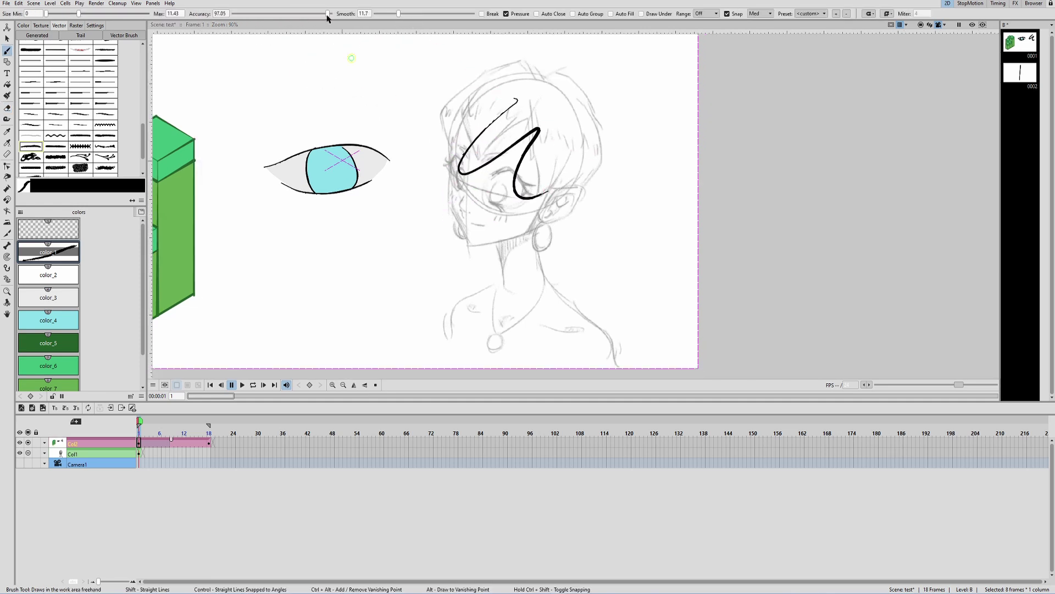
key(ctrl+z)
Try closing circles over the near eye's iris with Auto Close on, saving the scene along the way.
click(552, 13)
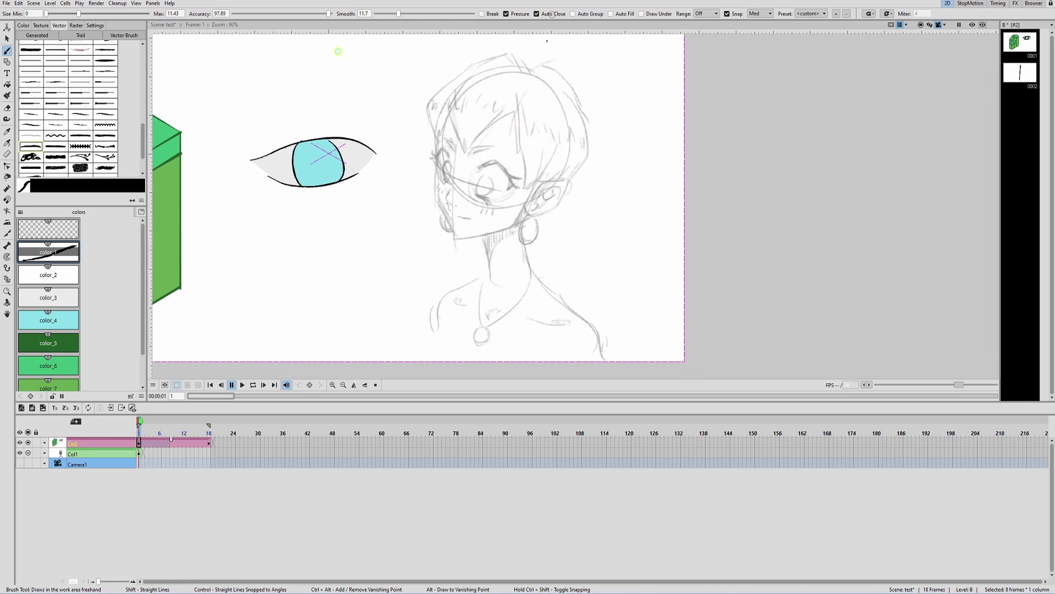
drag(517, 114, 489, 137)
mouse_move(512, 184)
mouse_down()
mouse_move(534, 124)
mouse_move(545, 130)
mouse_move(476, 161)
mouse_move(562, 148)
mouse_move(545, 120)
mouse_up()
key(ctrl+z)
drag(434, 151, 433, 201)
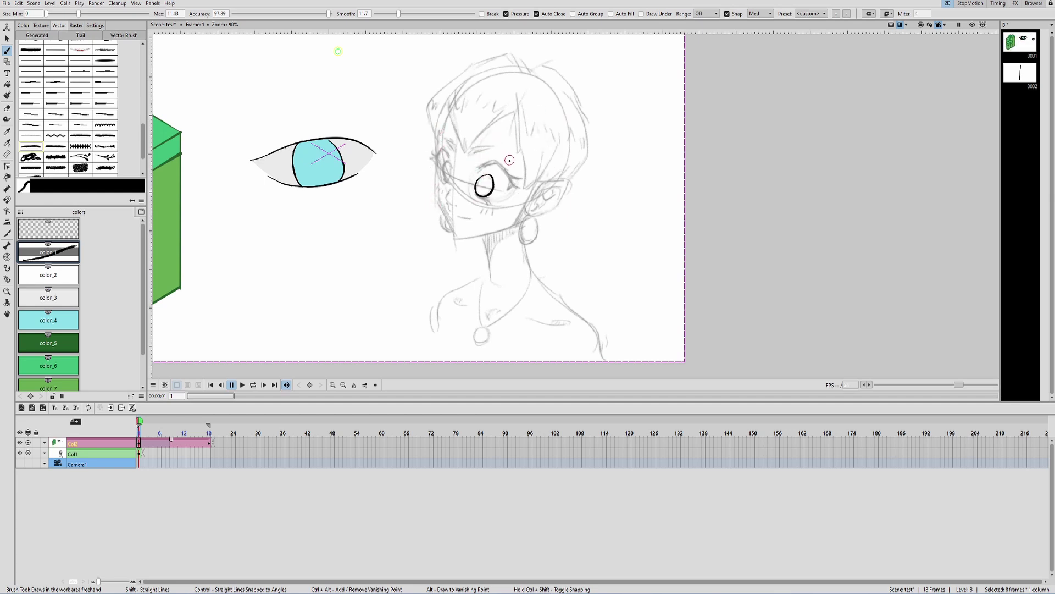
key(ctrl+s)
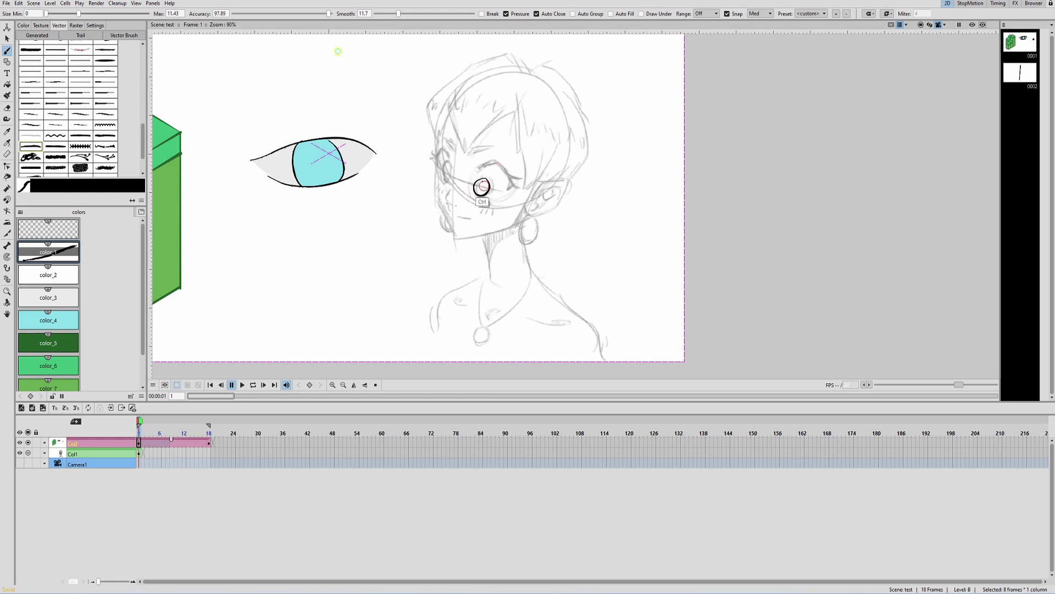
drag(486, 194, 485, 177)
key(ctrl+z)
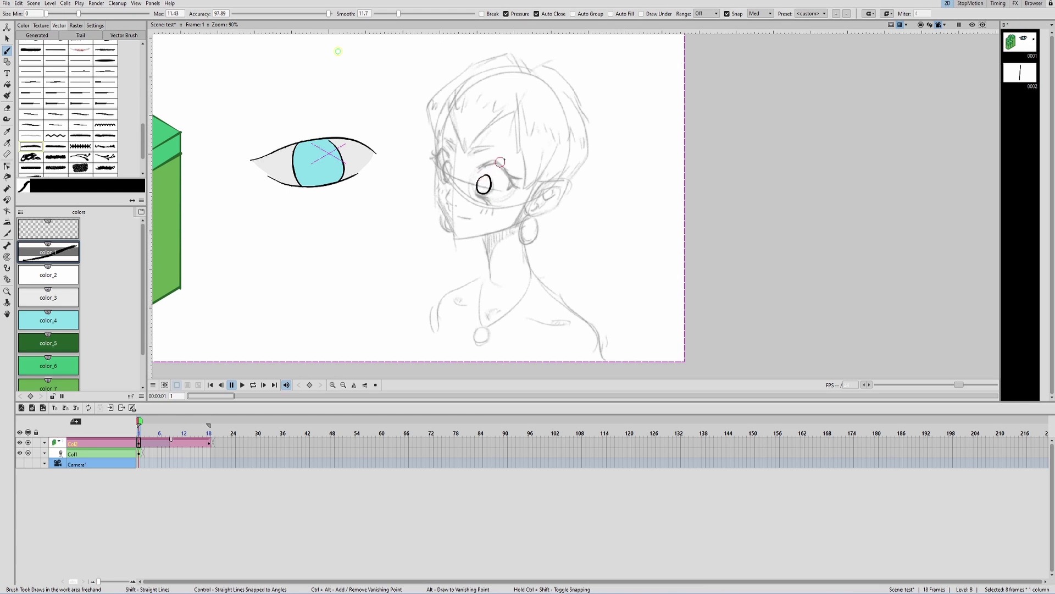
key(ctrl+z)
Raise Accuracy to 100, turn off Auto Close and try looping strokes over the near eye with Break on.
drag(329, 13, 396, 17)
click(537, 13)
drag(485, 177, 491, 179)
key(ctrl+z)
drag(570, 98, 559, 140)
scroll(560, 113, up, 2)
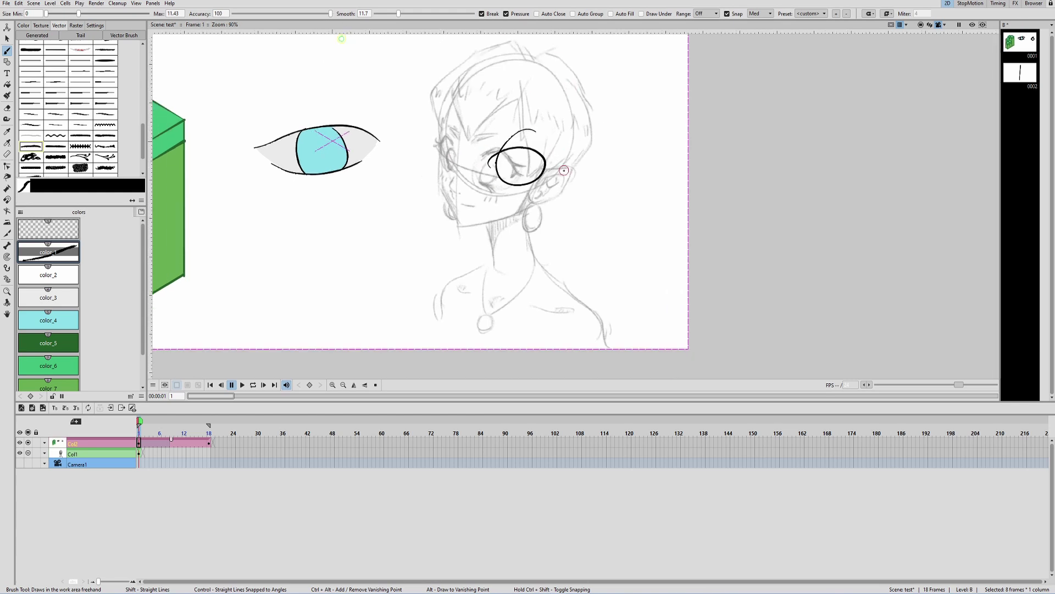
key(ctrl+z)
mouse_move(482, 168)
mouse_down()
mouse_move(509, 164)
mouse_move(509, 141)
mouse_move(528, 164)
mouse_move(500, 133)
mouse_move(526, 162)
mouse_move(534, 155)
mouse_up()
key(ctrl+z)
key(ctrl+alt)
key(ctrl+z)
Ink the irises and lashes of both eyes with a tapered black vector brush style.
mouse_move(520, 159)
mouse_down()
mouse_move(512, 166)
mouse_move(521, 172)
mouse_move(487, 185)
mouse_up()
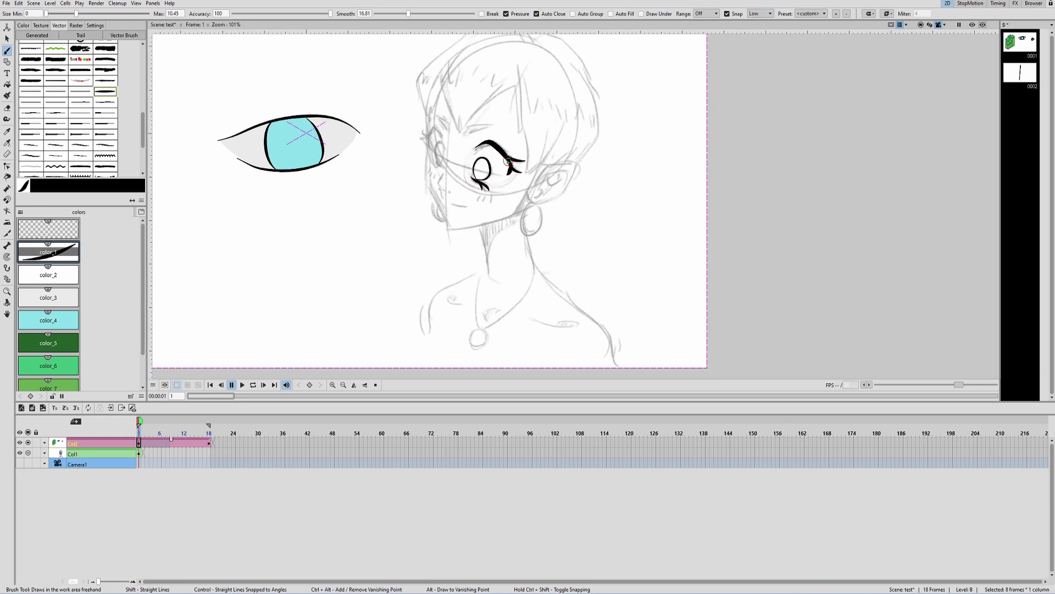
scroll(509, 161, up, 3)
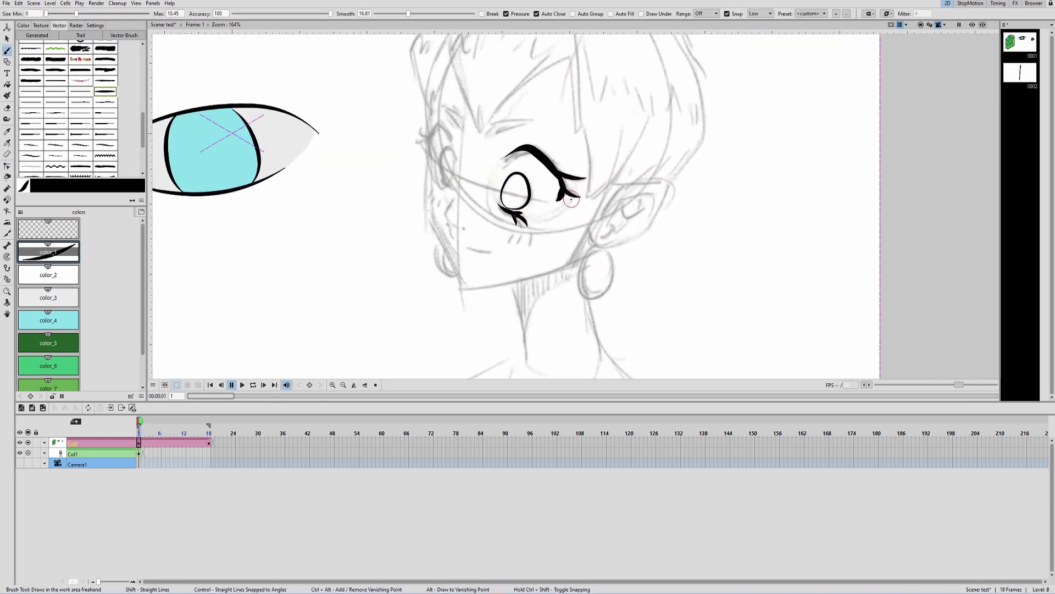
mouse_move(432, 151)
mouse_down()
mouse_move(429, 184)
mouse_move(437, 144)
mouse_up()
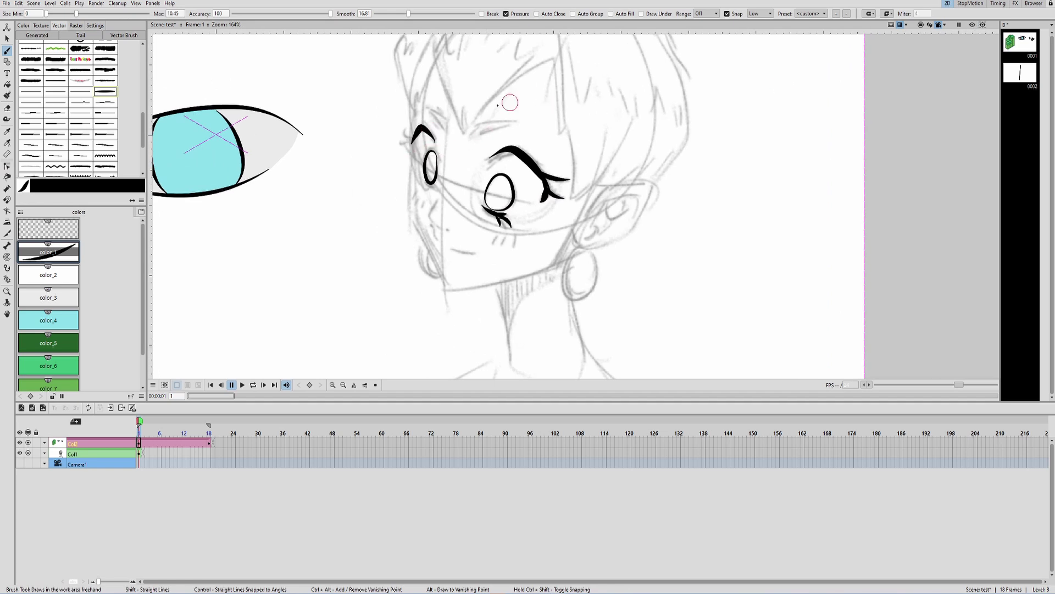
drag(416, 139, 403, 141)
Ink the eyebrows, nose, mouth and the face contour down to the jaw over the sketch.
mouse_move(414, 144)
mouse_down()
mouse_move(449, 234)
mouse_move(487, 255)
mouse_move(453, 247)
mouse_up()
key(ctrl+z)
click(461, 234)
mouse_move(425, 165)
mouse_down()
mouse_move(421, 219)
mouse_move(461, 295)
mouse_move(560, 270)
mouse_move(585, 237)
mouse_move(617, 233)
mouse_move(611, 210)
mouse_move(627, 134)
mouse_up()
key(c)
key(b)
key(e)
key(b)
Ink the front neck line and the near ear with its inner folds.
drag(517, 183, 532, 262)
drag(599, 137, 579, 177)
mouse_move(574, 175)
mouse_down()
mouse_move(634, 167)
mouse_move(659, 148)
mouse_move(591, 177)
mouse_up()
mouse_move(598, 154)
mouse_down()
mouse_move(638, 155)
mouse_move(626, 142)
mouse_up()
key(ctrl+z)
drag(607, 158, 606, 168)
drag(600, 64, 583, 153)
Refine the far eye's linework and reposition its iris slightly.
mouse_move(452, 167)
mouse_down()
mouse_move(499, 149)
mouse_move(415, 137)
mouse_up()
mouse_move(415, 138)
mouse_down()
mouse_move(432, 157)
mouse_move(431, 144)
mouse_move(440, 149)
mouse_up()
key(c)
click(426, 149)
key(s)
click(432, 148)
drag(424, 148, 423, 152)
Ink the earrings on both sides of the face and save the scene.
key(b)
mouse_move(568, 262)
mouse_down()
mouse_move(590, 206)
mouse_move(599, 218)
mouse_up()
mouse_move(584, 219)
mouse_down()
mouse_move(597, 220)
mouse_move(595, 205)
mouse_up()
key(ctrl+s)
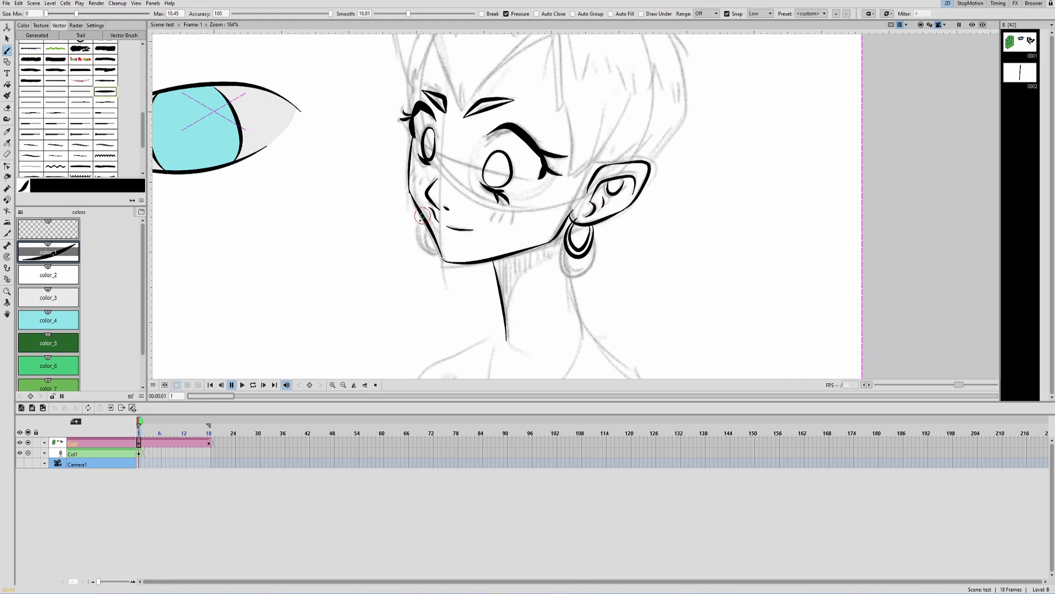
drag(422, 216, 438, 245)
Ink the back neck line, both shoulders and the collarbones.
mouse_move(564, 247)
mouse_down()
mouse_move(549, 208)
mouse_move(563, 285)
mouse_up()
drag(563, 285, 568, 230)
drag(484, 204, 388, 301)
drag(559, 202, 697, 348)
key(ctrl+z)
mouse_move(526, 184)
mouse_down()
mouse_move(649, 305)
mouse_move(660, 346)
mouse_up()
drag(605, 275, 621, 306)
Ink the necklace cord on both sides of the neck and its round pendant.
drag(459, 227, 456, 317)
mouse_move(545, 219)
mouse_down()
mouse_move(504, 294)
mouse_move(462, 318)
mouse_up()
drag(452, 317, 458, 319)
Ink the hair, drawing the pointed fringe, the strands by the ear, the back outline and the crown.
mouse_move(641, 104)
mouse_down()
mouse_move(657, 224)
mouse_move(635, 344)
mouse_up()
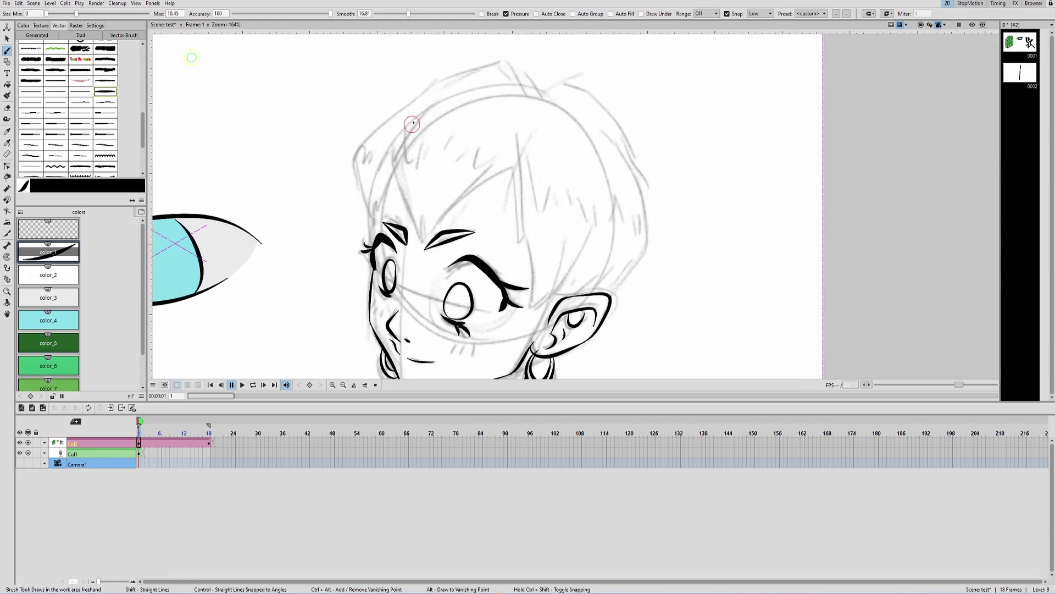
mouse_move(412, 124)
mouse_down()
mouse_move(424, 238)
mouse_move(516, 164)
mouse_move(536, 305)
mouse_up()
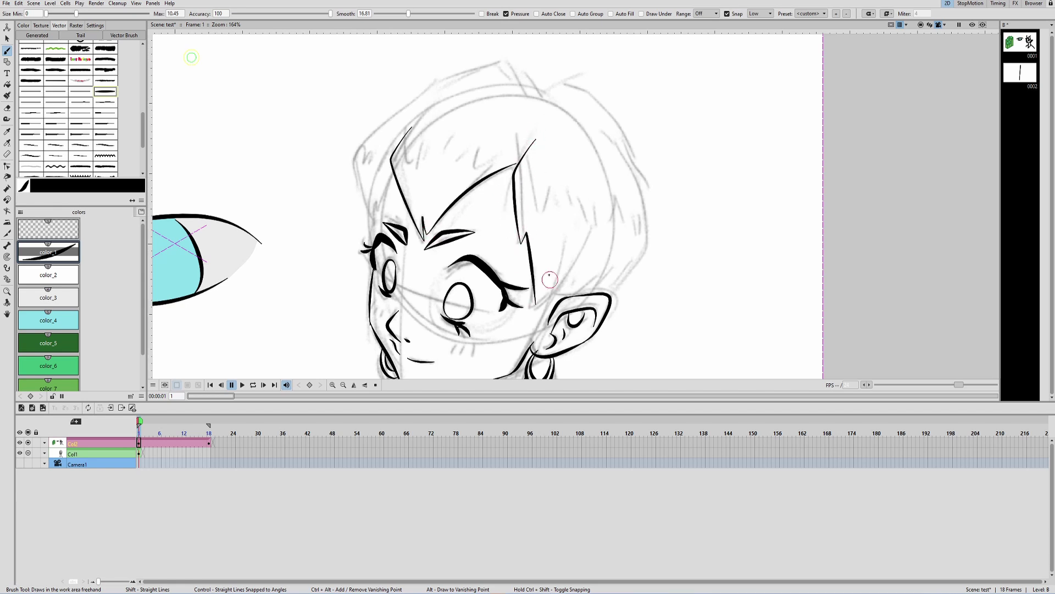
drag(599, 206, 538, 286)
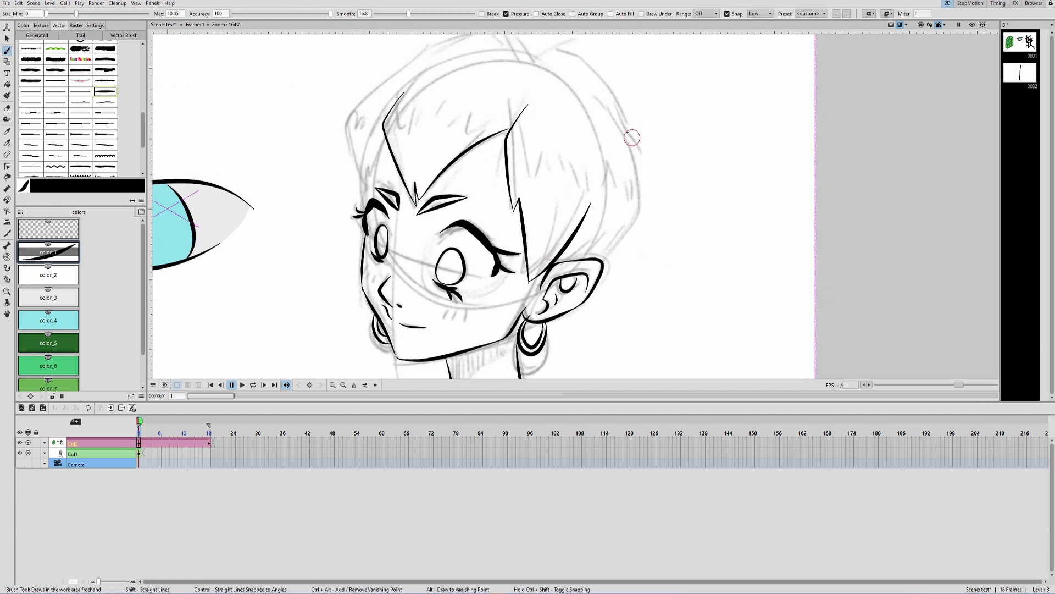
drag(632, 138, 621, 242)
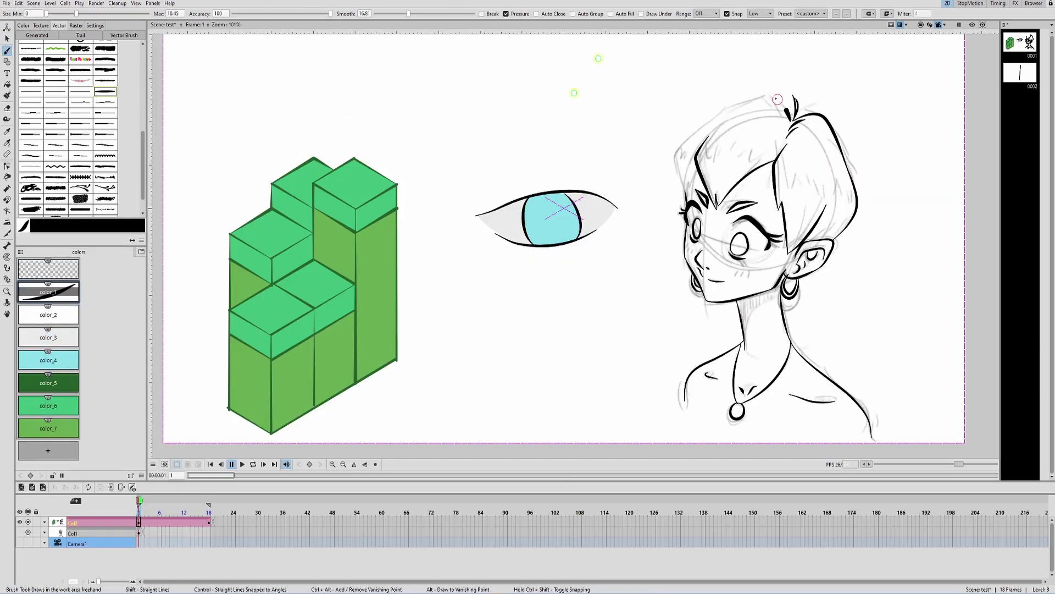
mouse_move(791, 104)
mouse_down()
mouse_move(677, 150)
mouse_move(687, 202)
mouse_up()
mouse_move(874, 320)
mouse_down()
mouse_move(803, 289)
mouse_move(801, 299)
mouse_up()
key(c)
key(b)
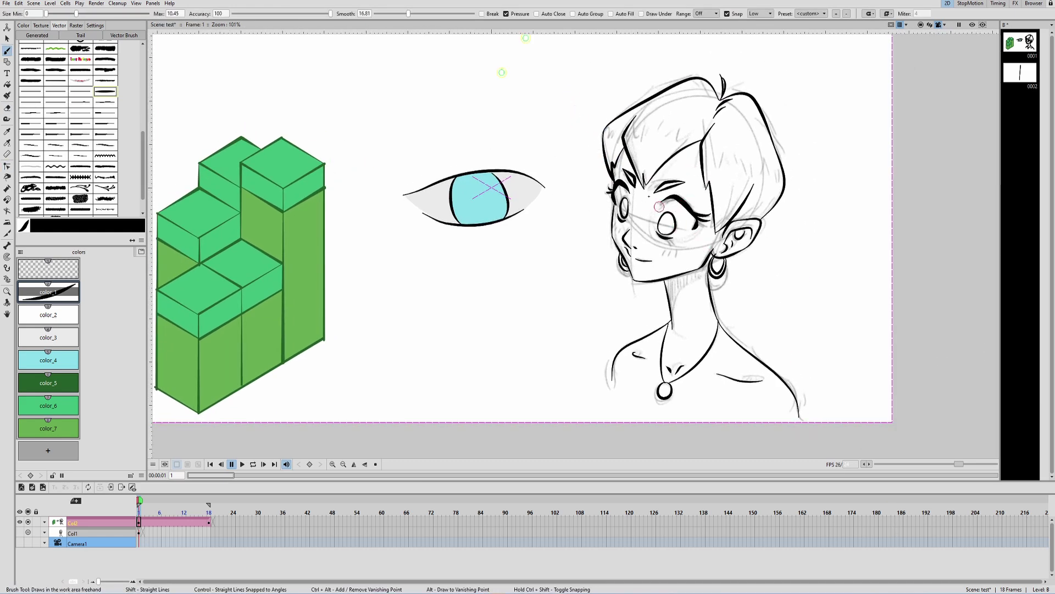
Add a pinkish-red palette style and fill the character's hair with it.
drag(646, 208, 634, 201)
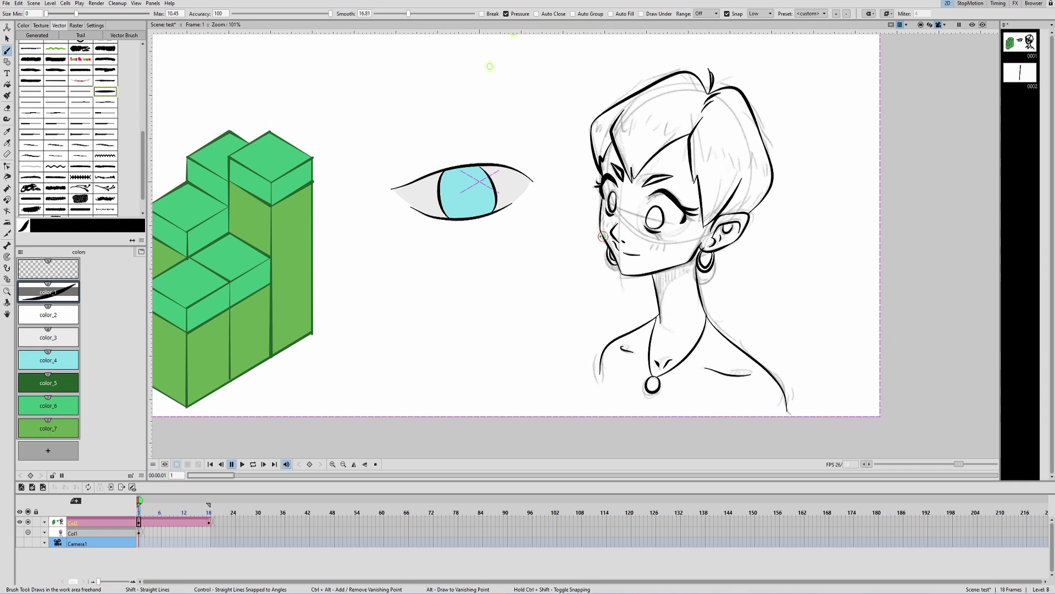
drag(602, 236, 591, 236)
click(61, 452)
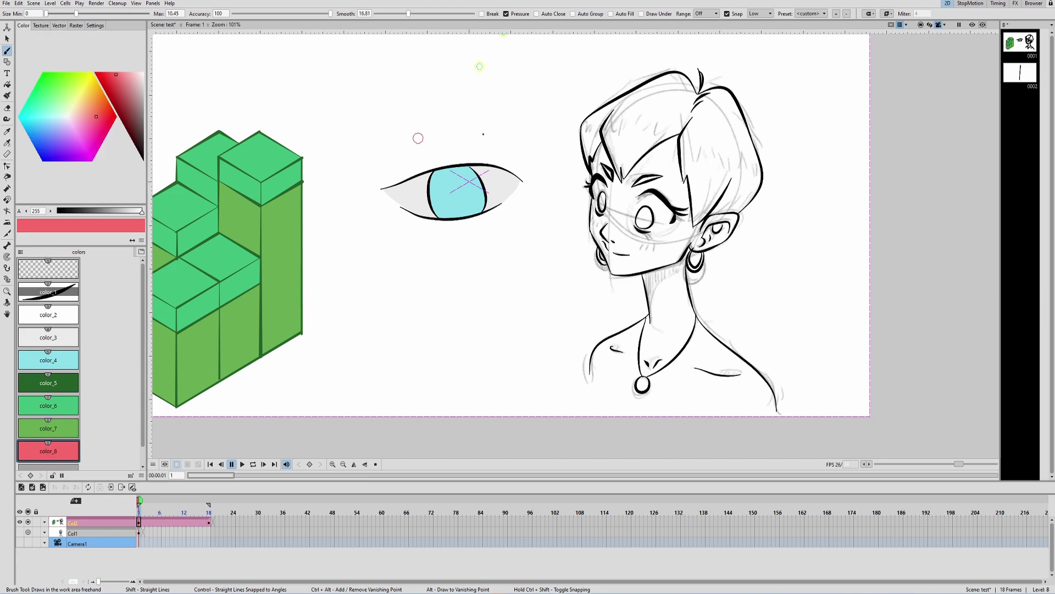
key(f)
click(662, 118)
Examine the filled hair and the open lines at the bottom of the shoulders.
scroll(663, 118, down, 2)
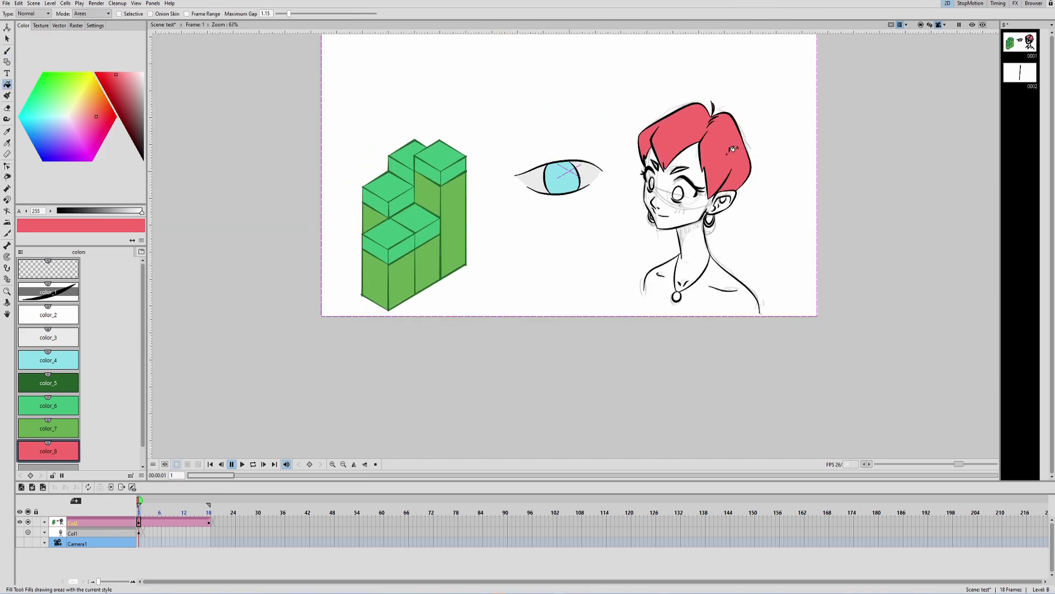
scroll(654, 121, up, 4)
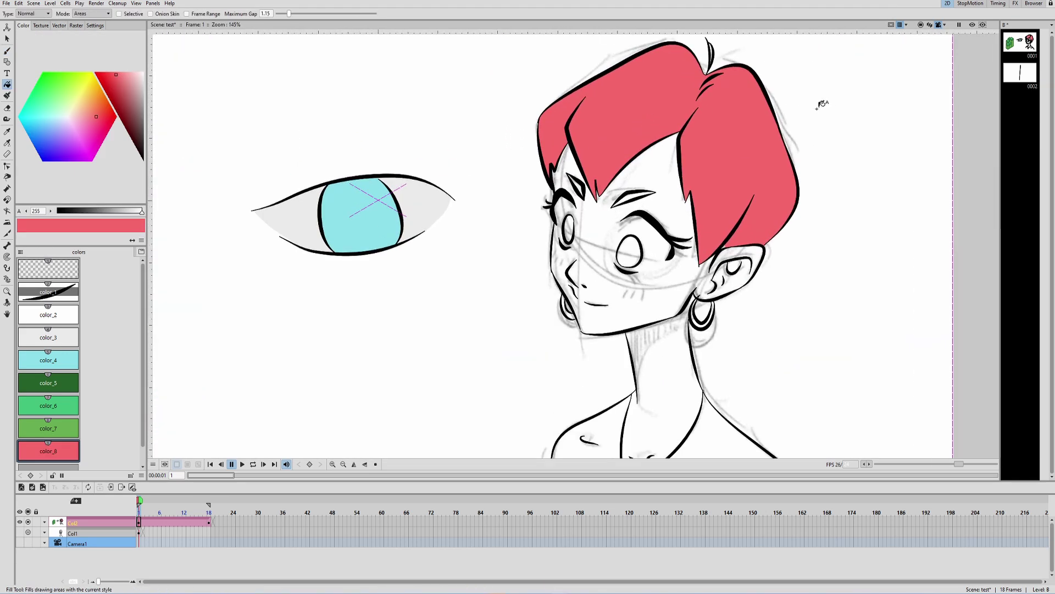
scroll(817, 109, down, 4)
scroll(737, 117, up, 3)
scroll(722, 219, down, 1)
drag(723, 219, 509, 110)
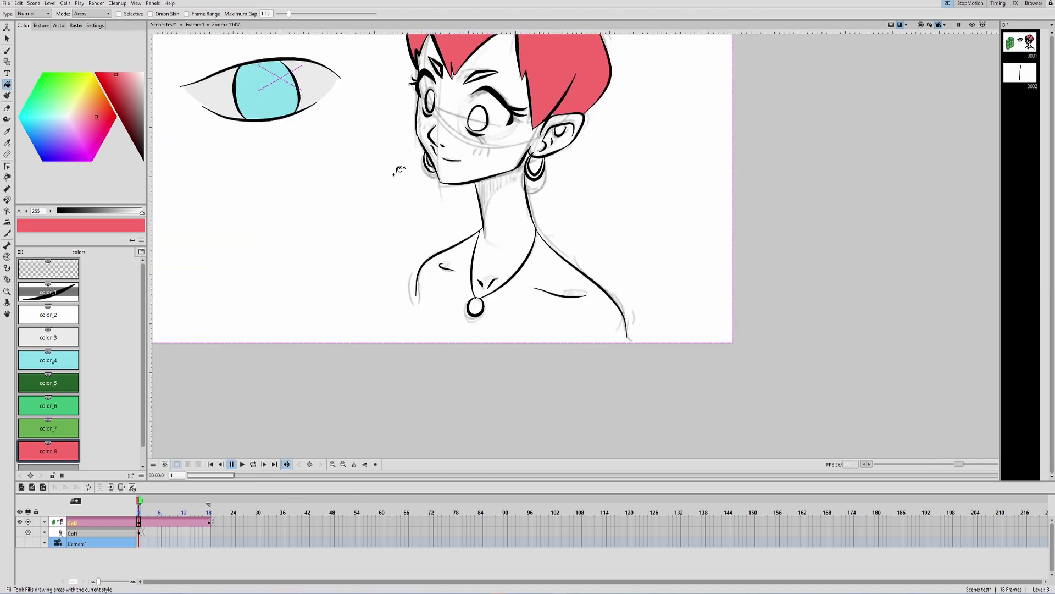
mouse_move(399, 169)
mouse_down()
mouse_move(440, 295)
mouse_move(465, 254)
mouse_up()
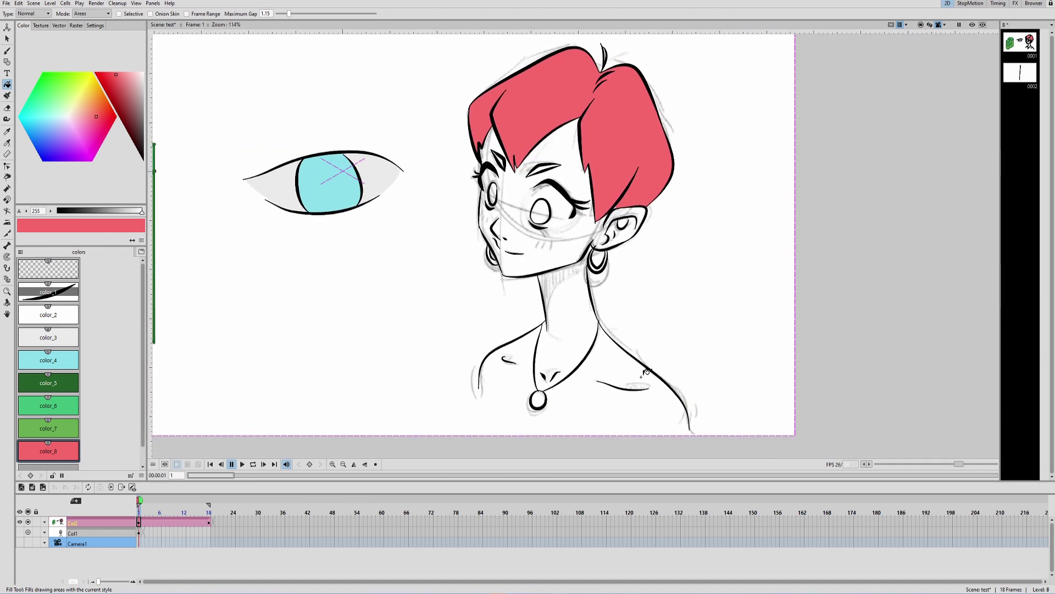
drag(572, 327, 561, 260)
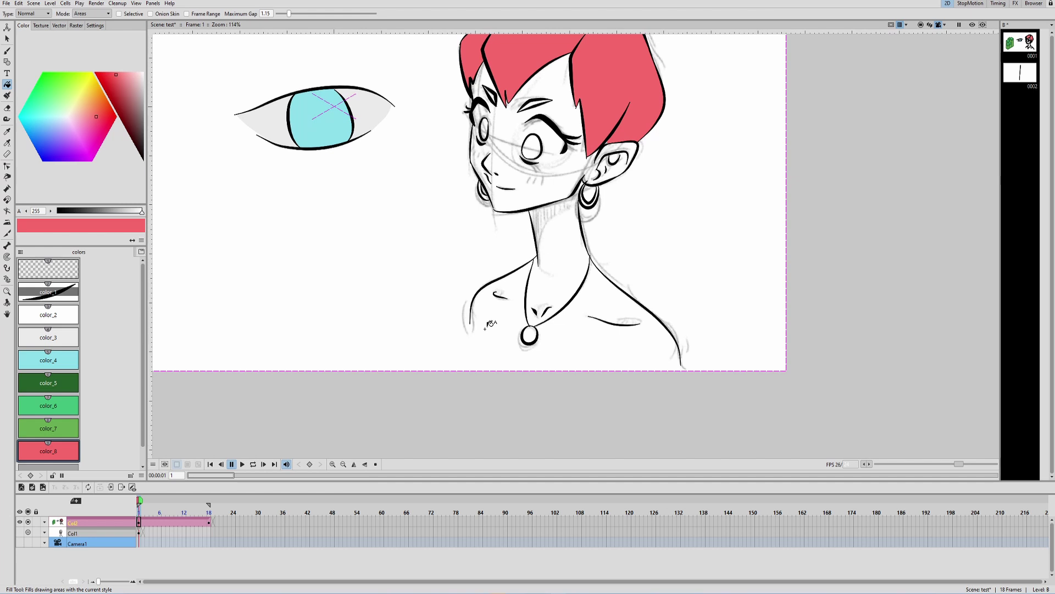
Rename the black and red palette styles as lines and hair, and add a white style named nil.
click(70, 290)
drag(653, 253, 635, 214)
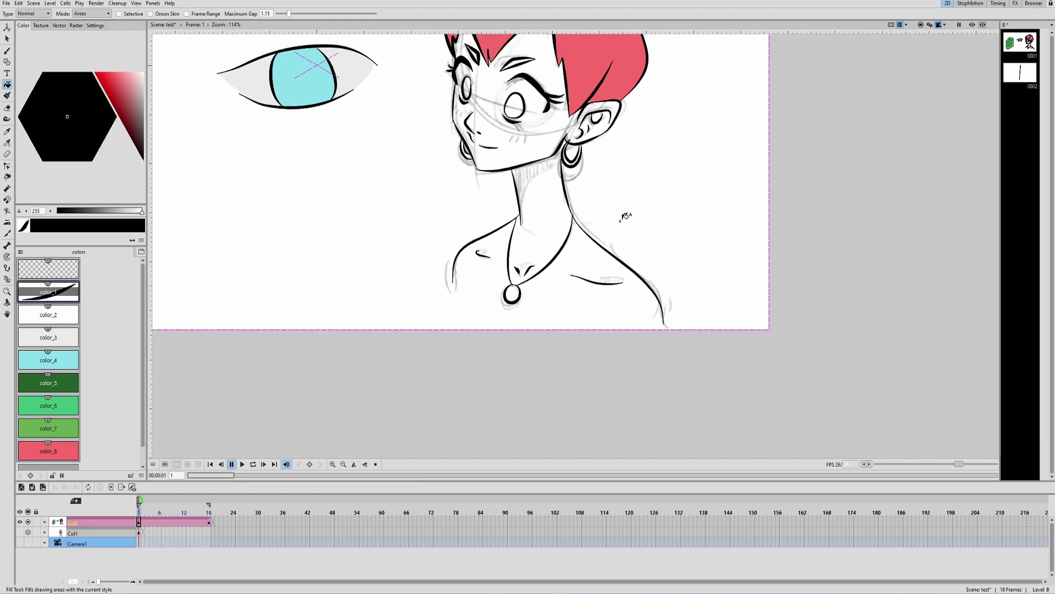
key(a)
key(b)
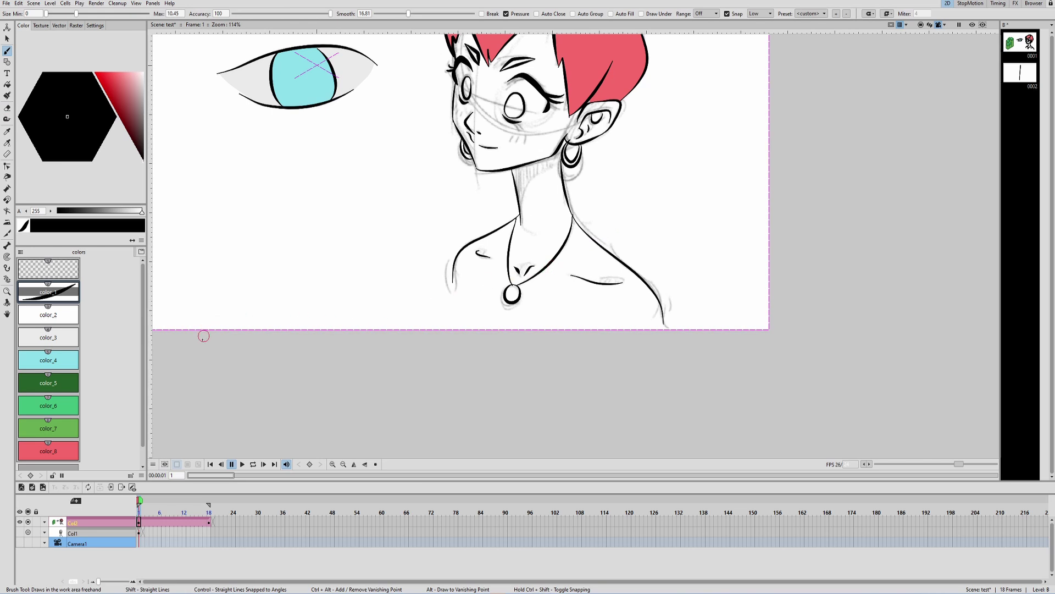
scroll(128, 351, down, 1)
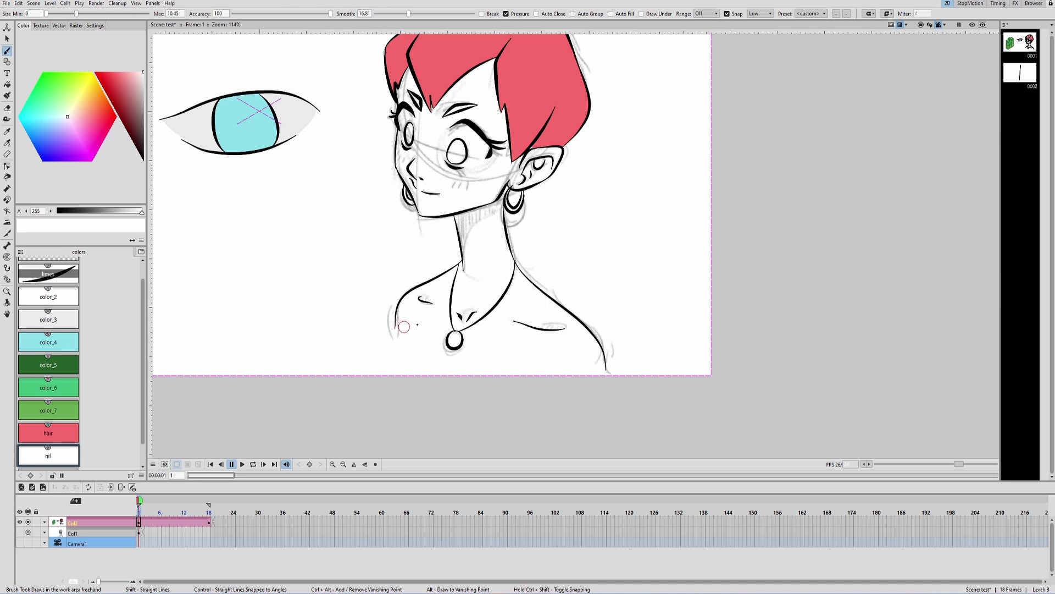
drag(667, 367, 668, 365)
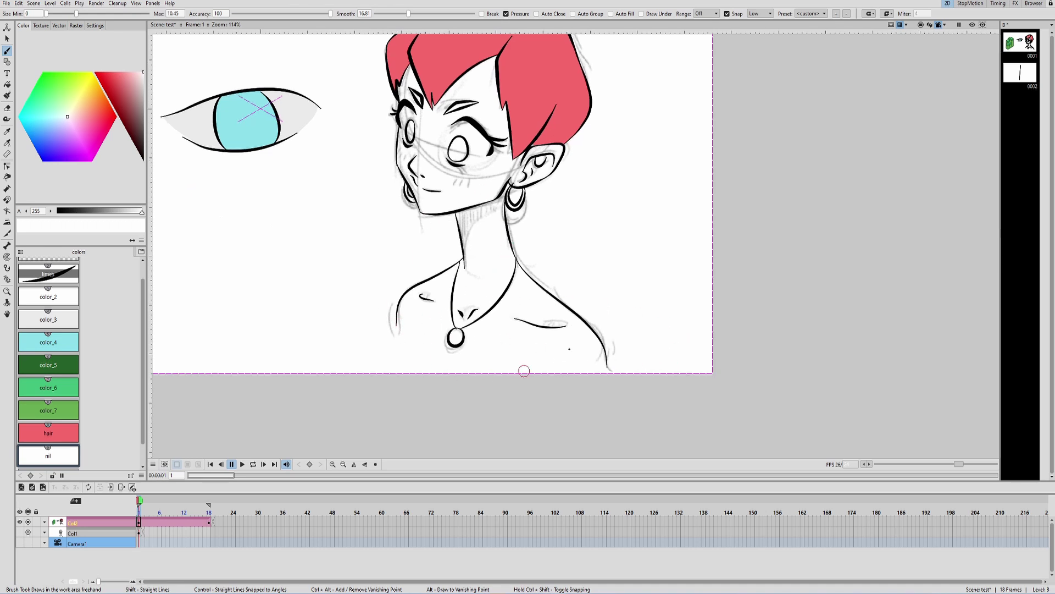
drag(549, 314, 553, 317)
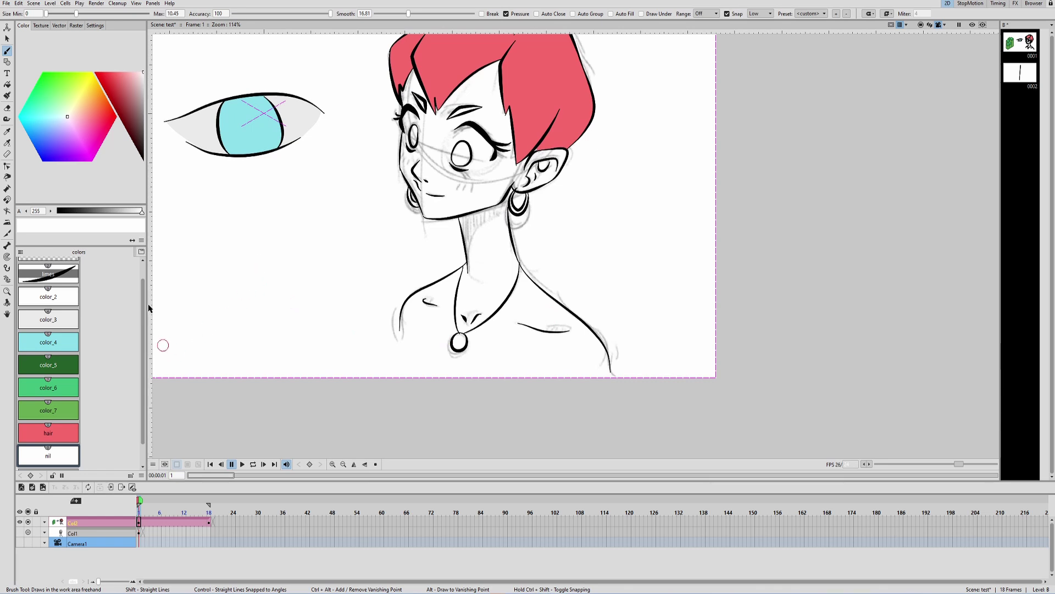
Turn on Draw Under and recolour the nil style red with an alpha of 110.
drag(89, 211, 45, 222)
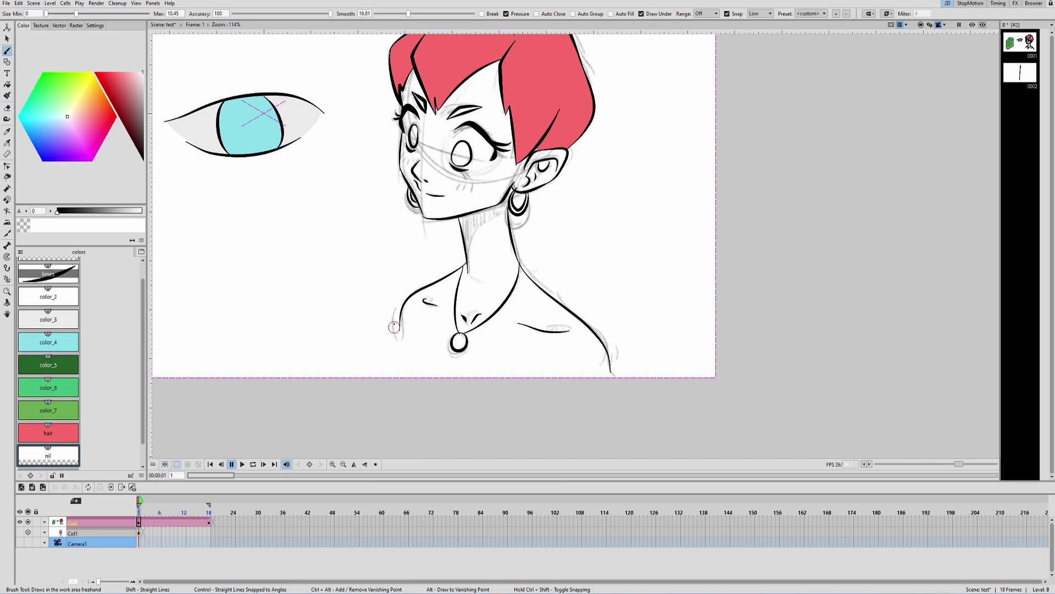
click(109, 80)
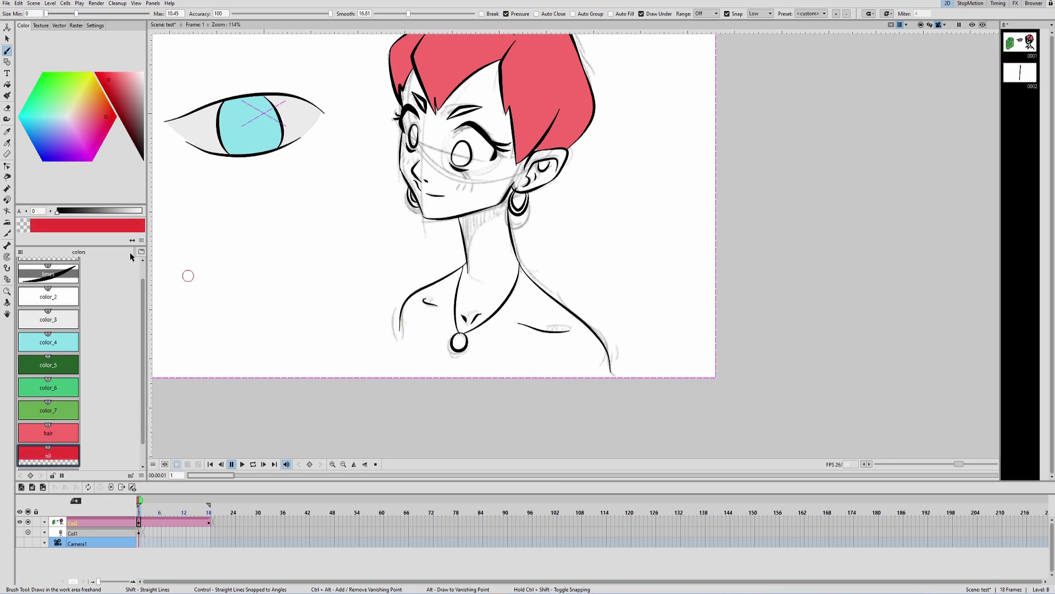
drag(58, 211, 105, 211)
Close the bust's bottom edge between the shoulder ends with the nil style, and turn off Draw Under.
middle_click(418, 333)
key(ctrl+z)
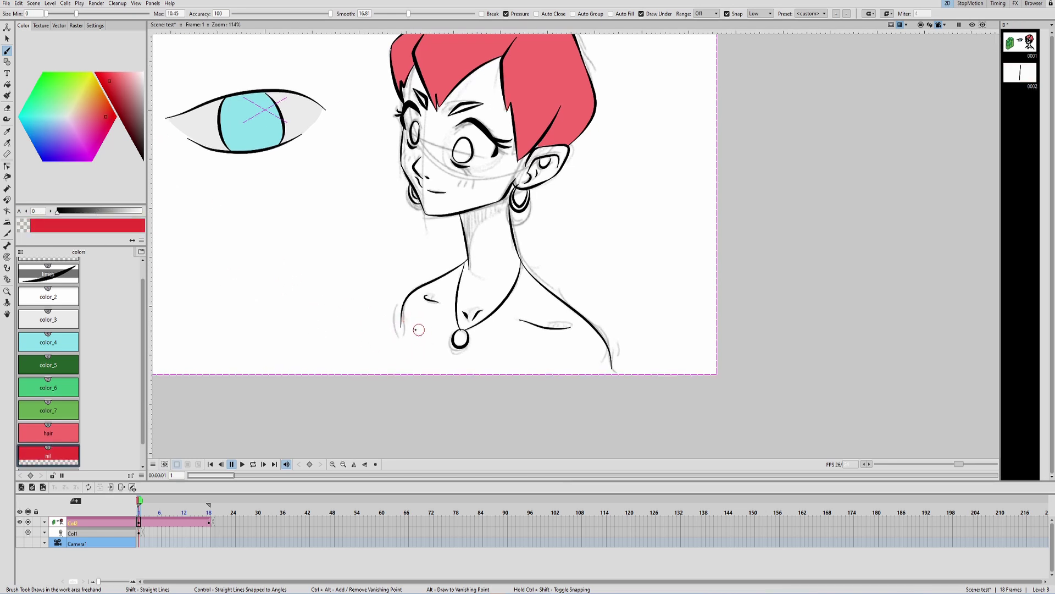
drag(400, 328, 609, 367)
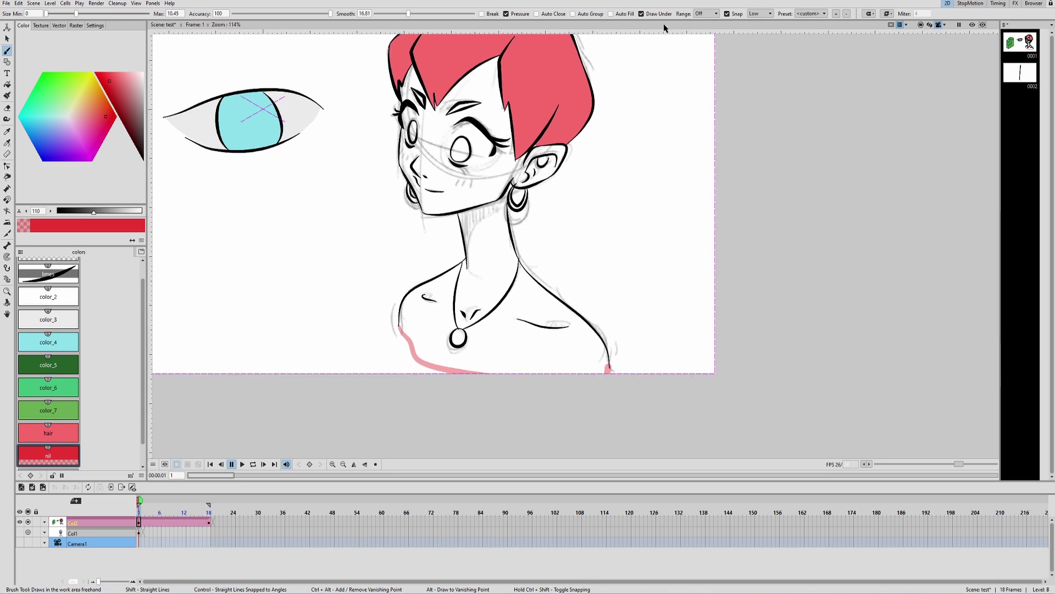
click(649, 15)
Recolour the hair style dark grey and add a muted reddish-brown palette style.
scroll(72, 418, down, 1)
right_click(77, 387)
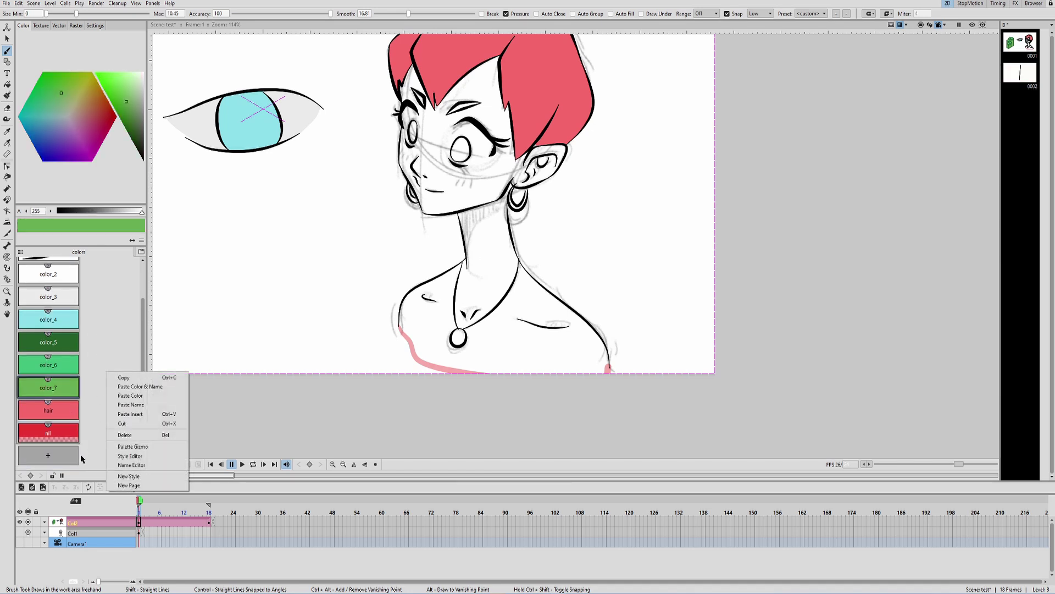
click(99, 346)
click(66, 365)
click(62, 463)
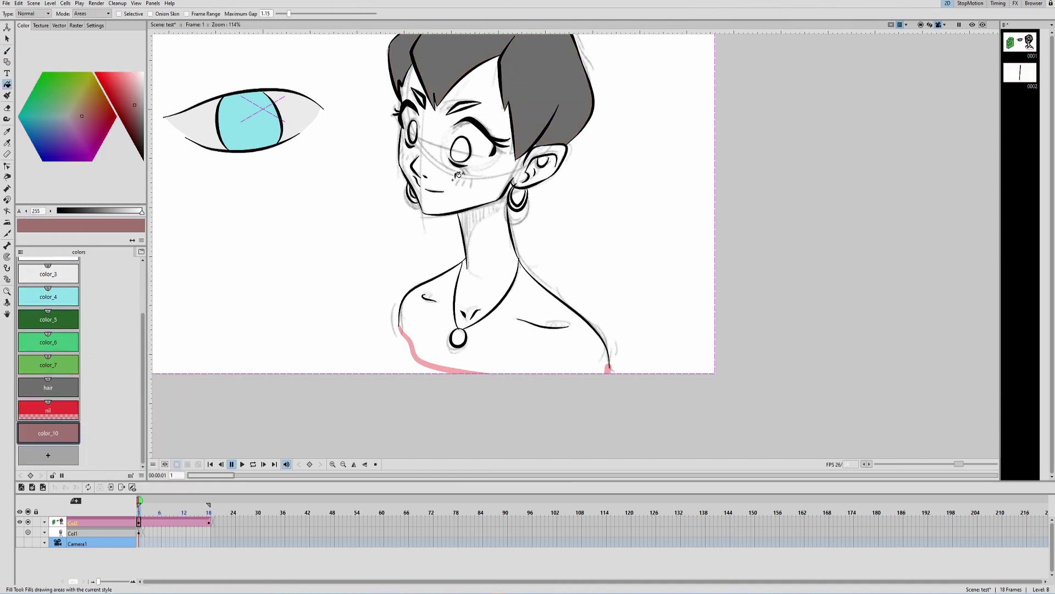
Fill the character's neck and shoulders with the muted reddish-brown style.
click(503, 289)
click(544, 337)
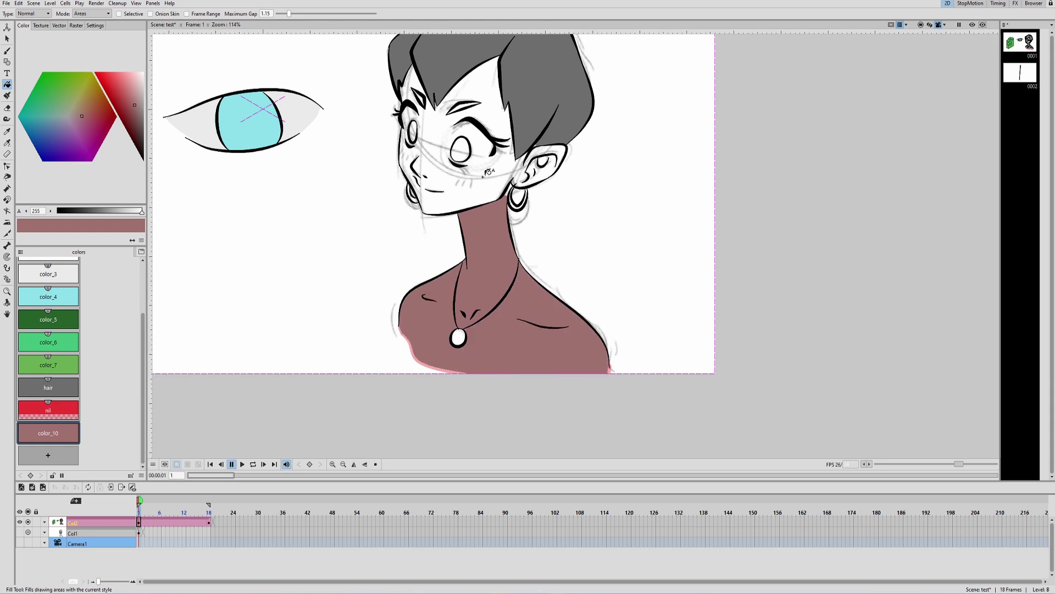
scroll(488, 172, up, 1)
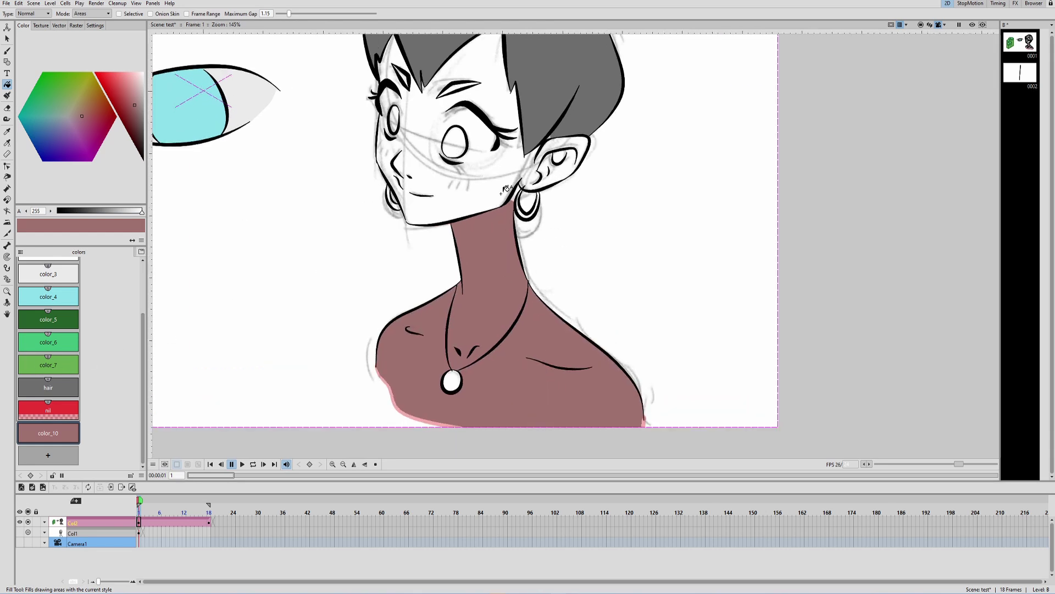
scroll(506, 188, down, 2)
scroll(521, 215, up, 2)
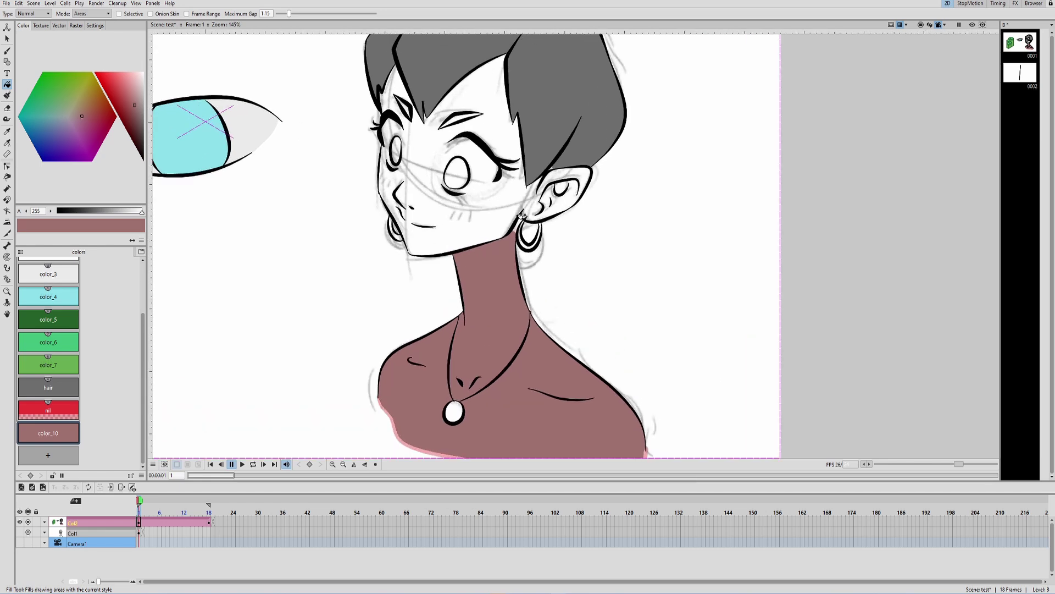
scroll(521, 215, down, 3)
scroll(478, 181, up, 2)
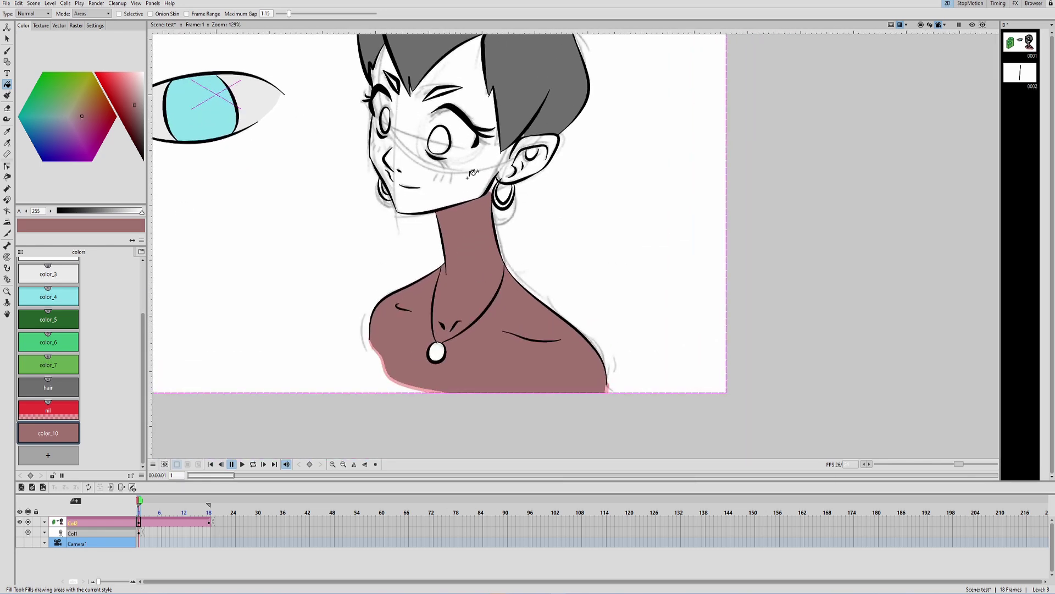
scroll(429, 248, up, 2)
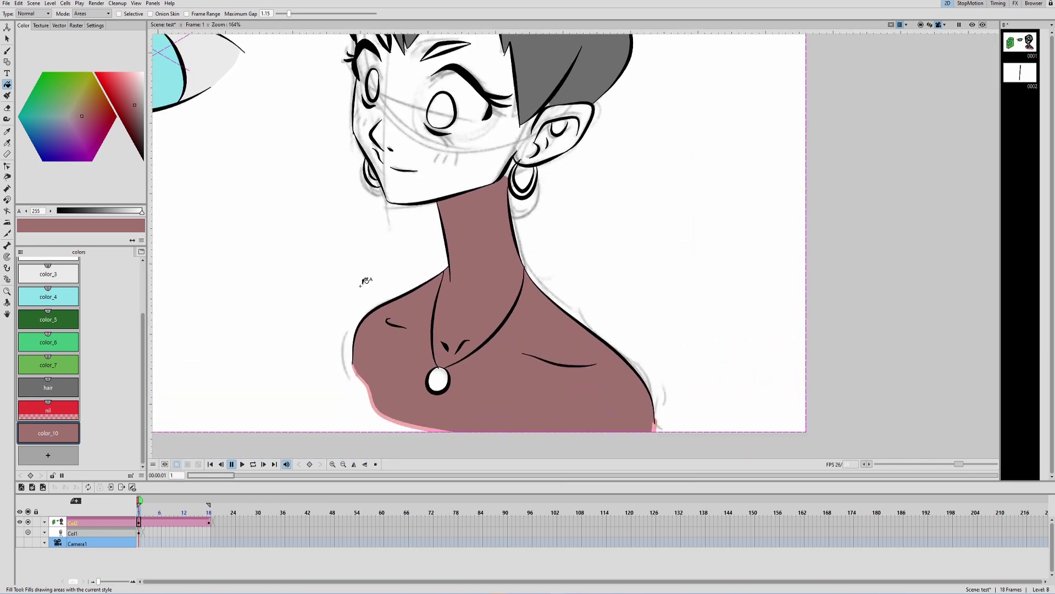
Set the nil style's alpha to 0 so its strokes turn invisible, and save the scene.
click(70, 413)
drag(63, 212, 57, 213)
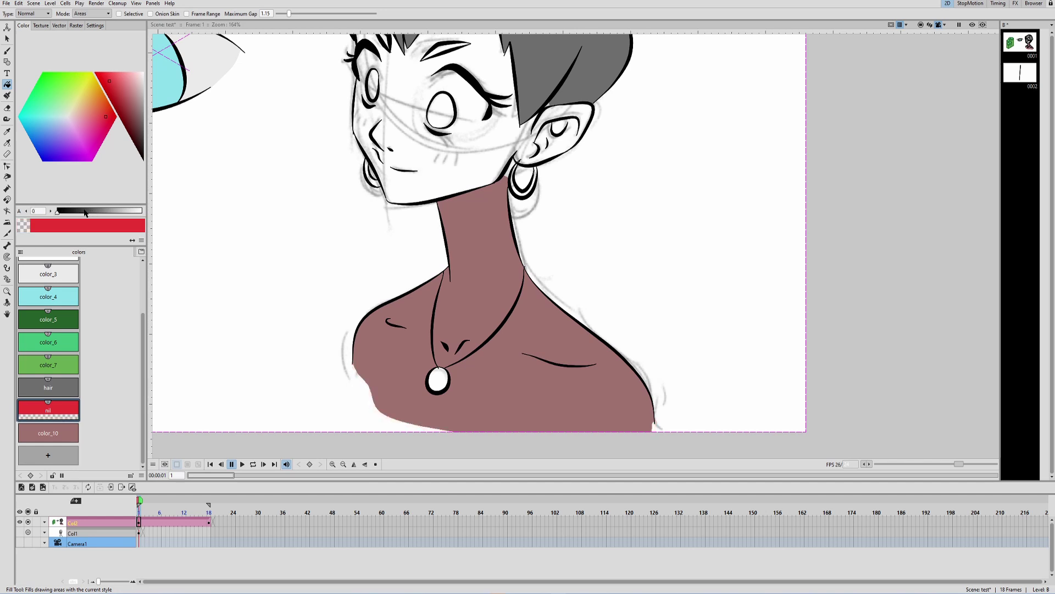
scroll(483, 265, down, 4)
scroll(494, 210, up, 3)
key(ctrl+s)
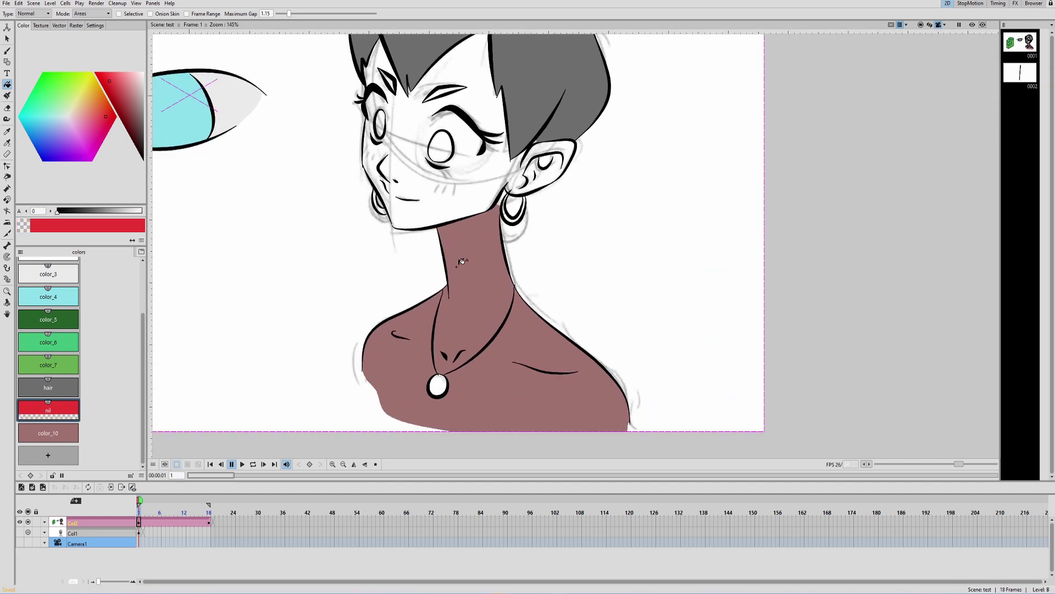
scroll(461, 261, down, 1)
scroll(517, 269, up, 2)
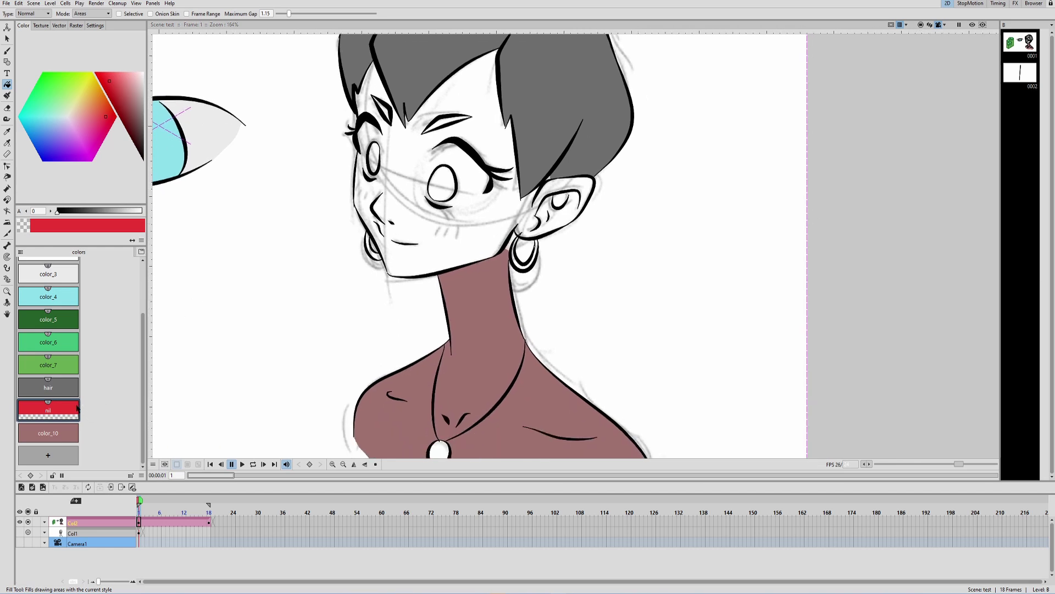
Undo the reddish-brown fill on the near earring.
key(b)
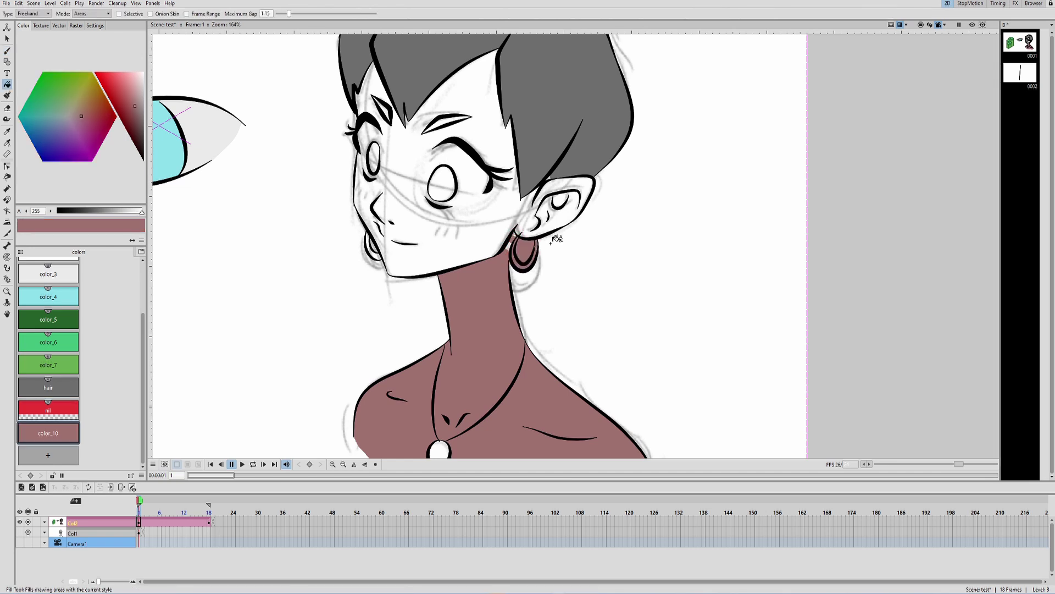
key(ctrl+z)
scroll(520, 251, up, 3)
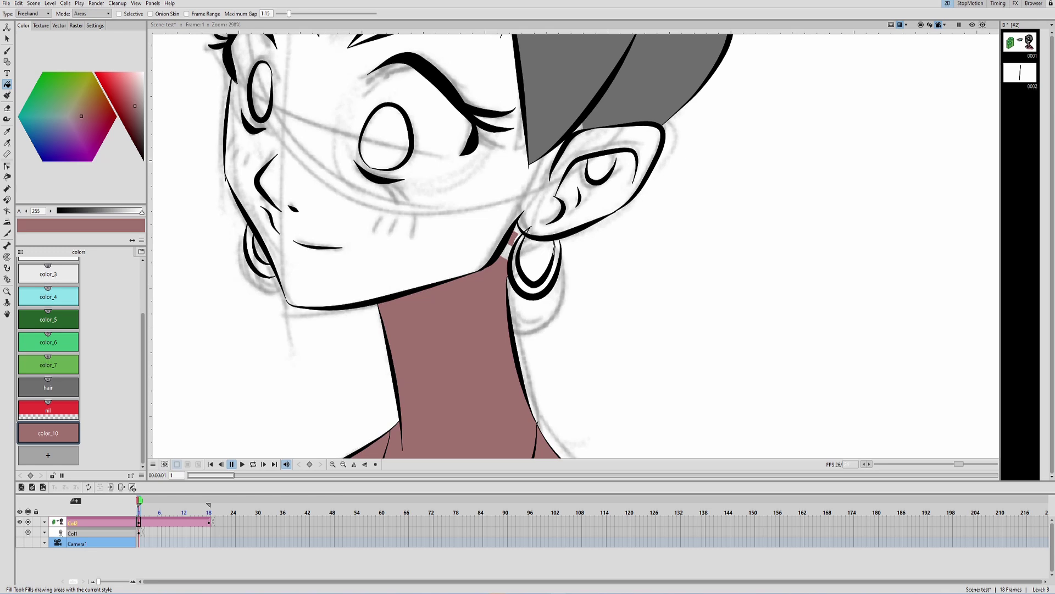
Turn on Gap Check, examine the neck line's end beside the near earring with the Control Point Editor, and turn the check off.
click(136, 4)
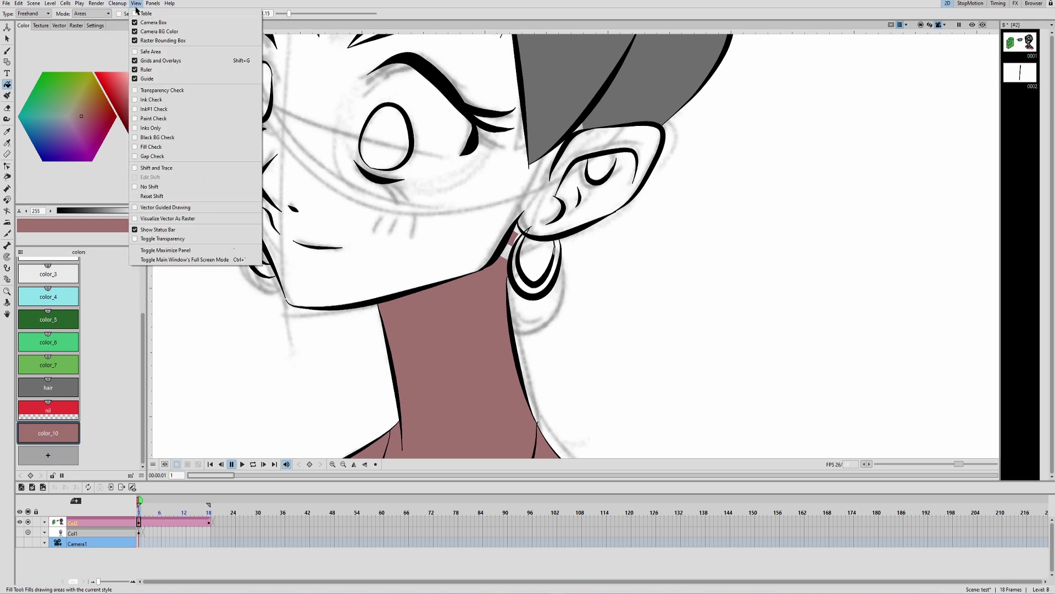
click(160, 156)
scroll(502, 287, up, 4)
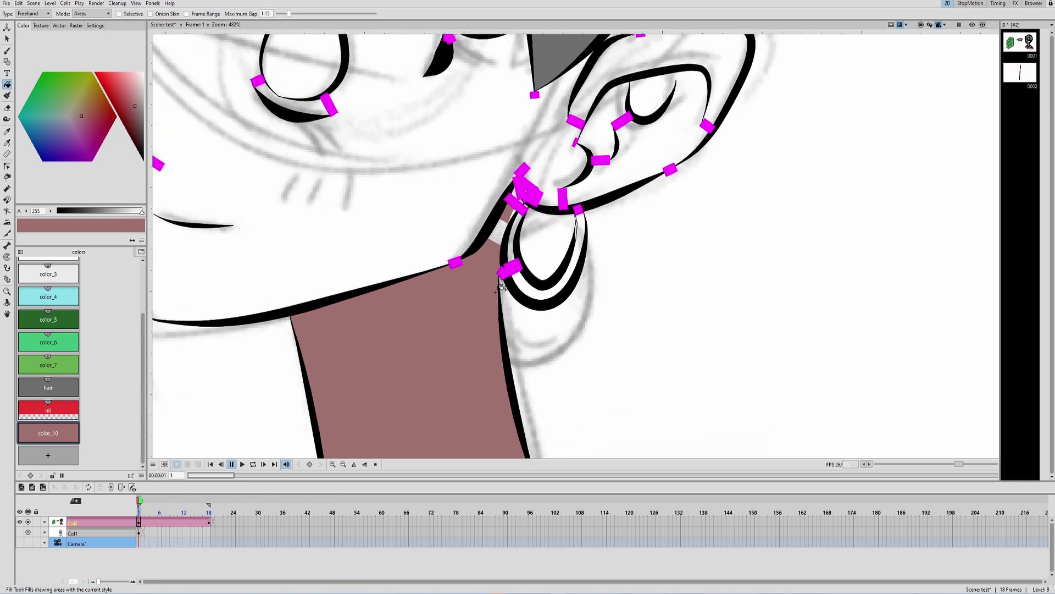
key(c)
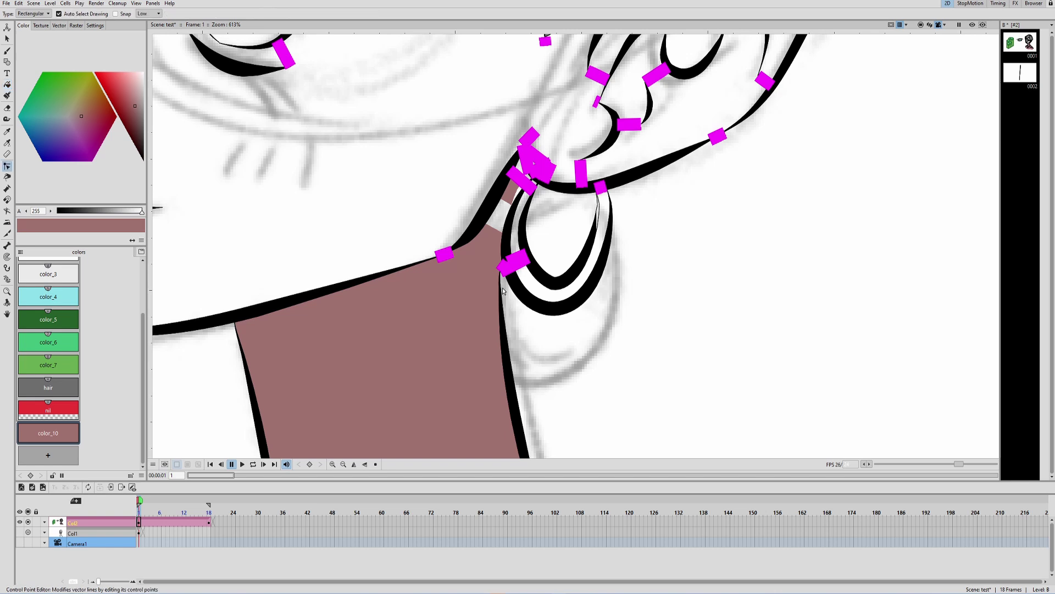
click(500, 271)
scroll(501, 269, down, 8)
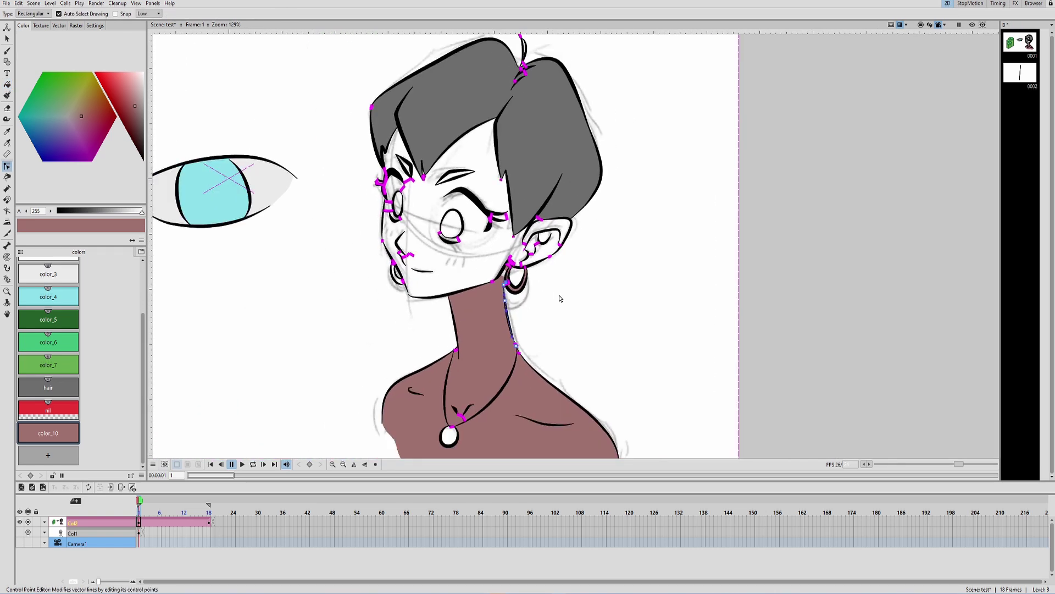
click(96, 4)
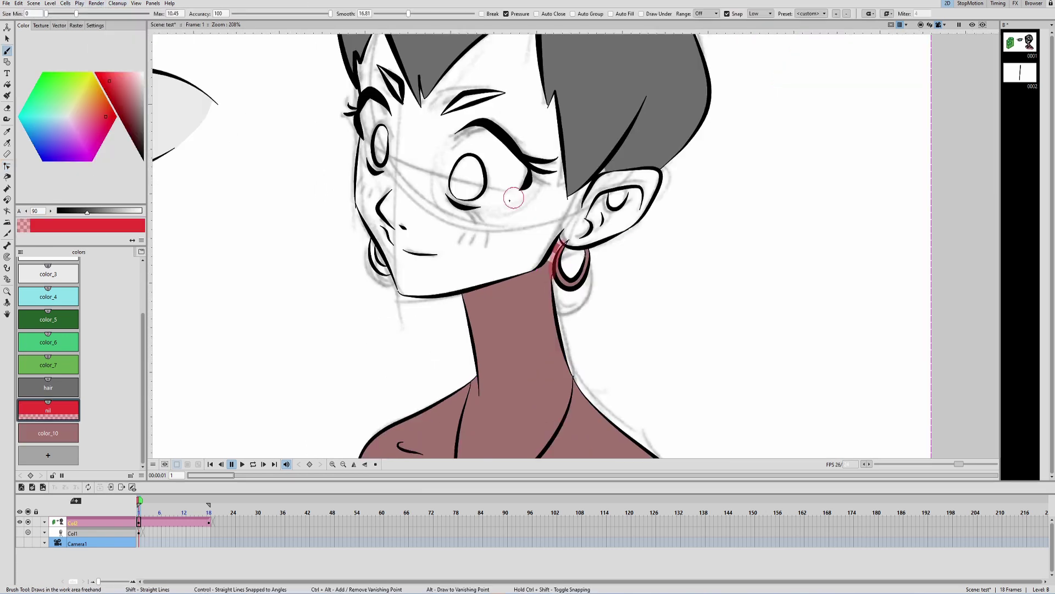
Turn on Draw Under and send the nil stroke beside the near earring behind the black lines.
click(641, 13)
key(s)
click(556, 260)
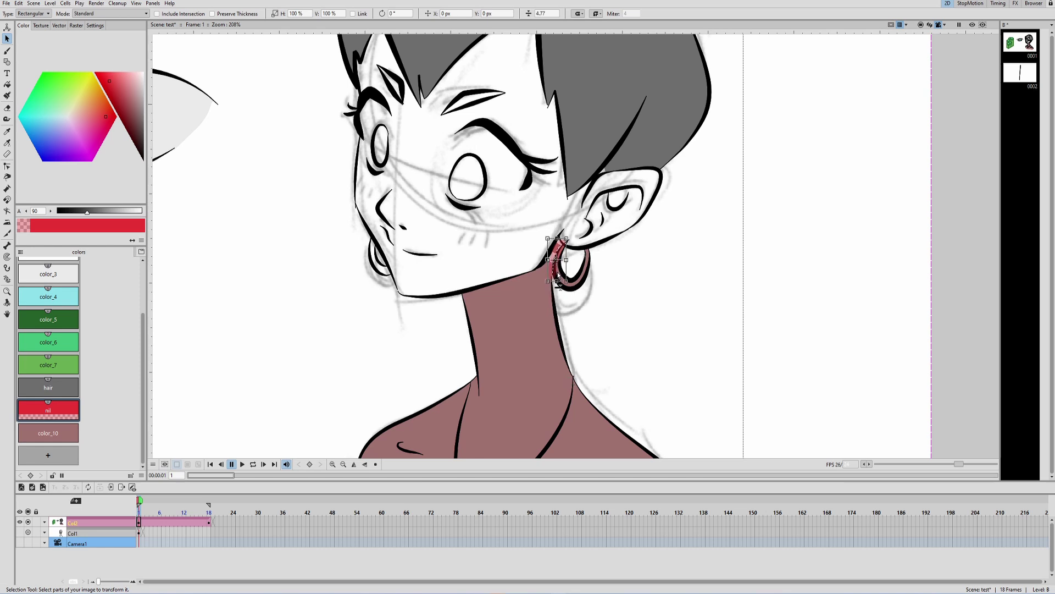
click(569, 282)
drag(611, 269, 609, 265)
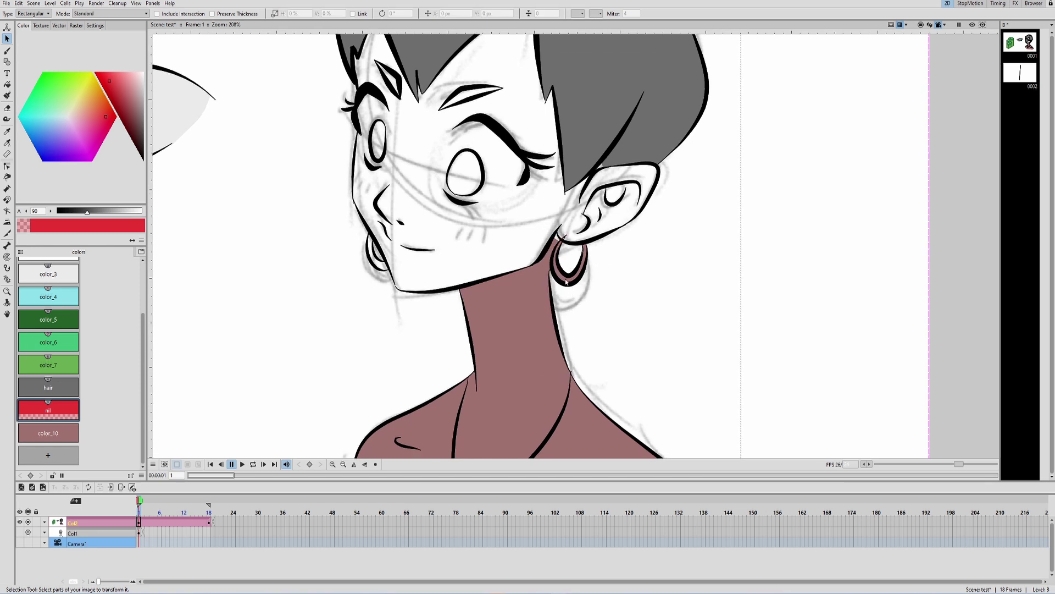
Close the open contour around the near eye with nil brush strokes drawn under the linework.
key(b)
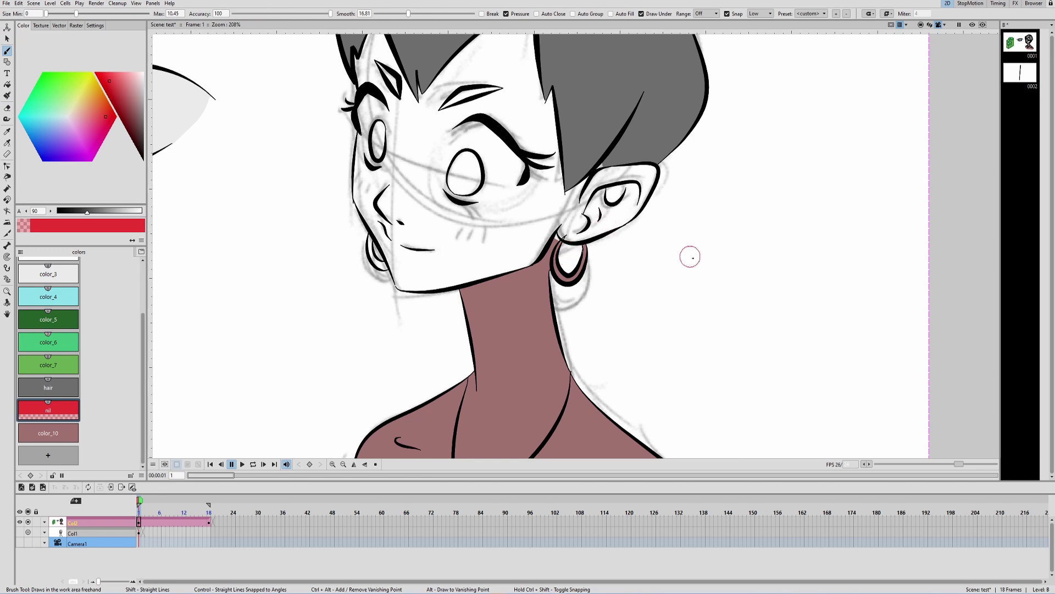
drag(692, 257, 688, 257)
drag(616, 236, 616, 246)
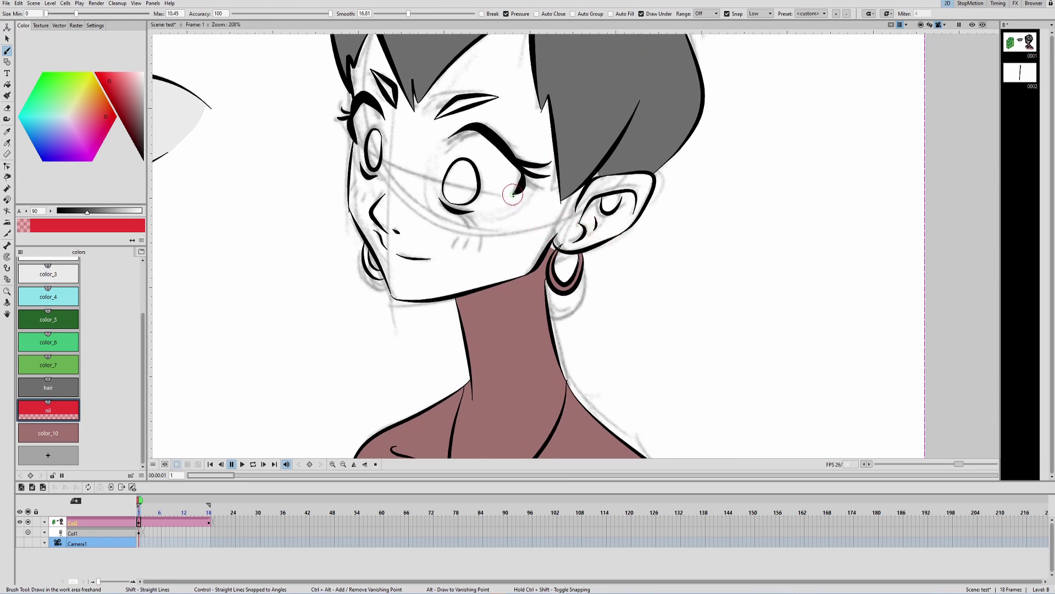
drag(512, 195, 474, 211)
drag(457, 134, 442, 201)
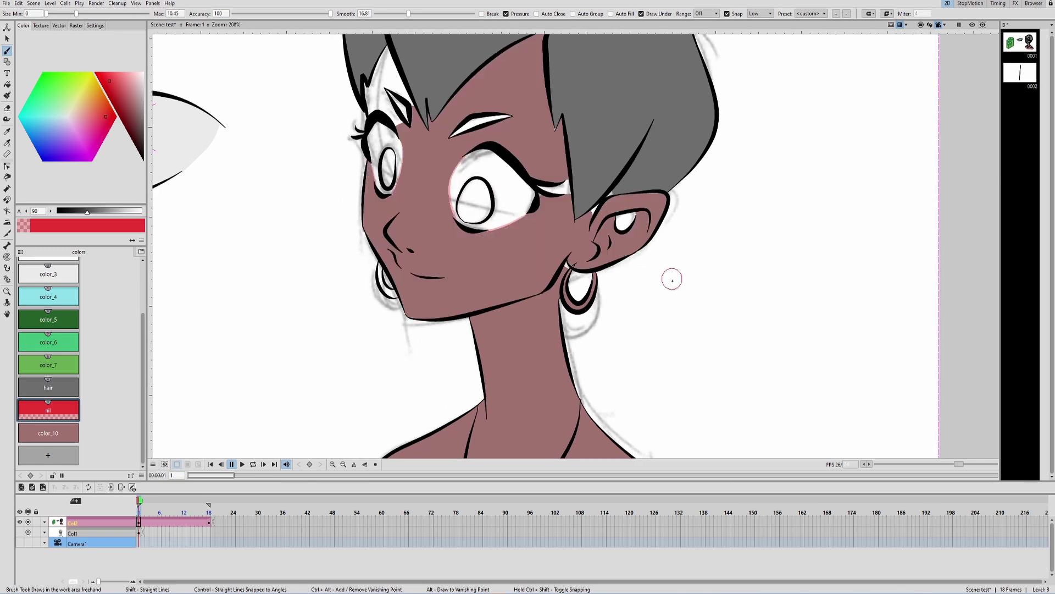
Fill the remaining white shape inside the ear with the muted reddish-brown style.
drag(703, 268, 749, 299)
drag(766, 349, 735, 286)
mouse_move(657, 269)
mouse_down()
mouse_move(680, 195)
mouse_move(634, 213)
mouse_move(622, 247)
mouse_up()
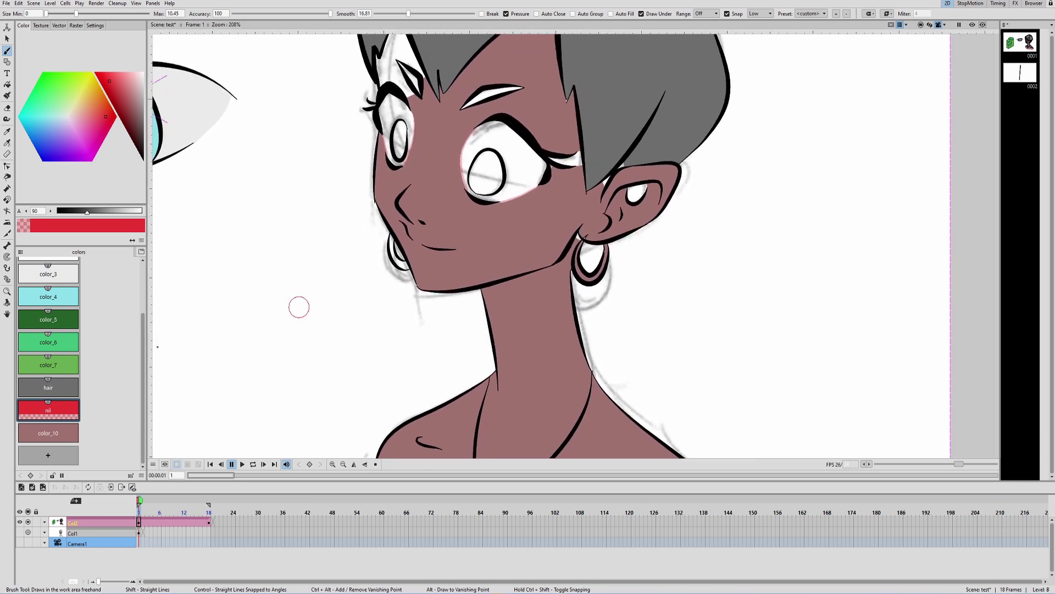
click(49, 433)
key(f)
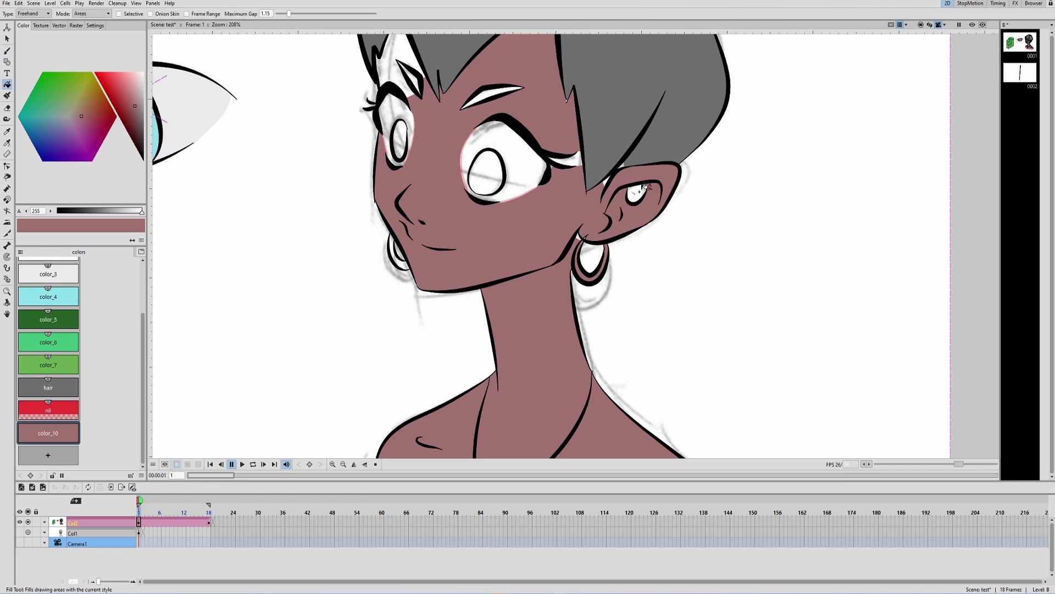
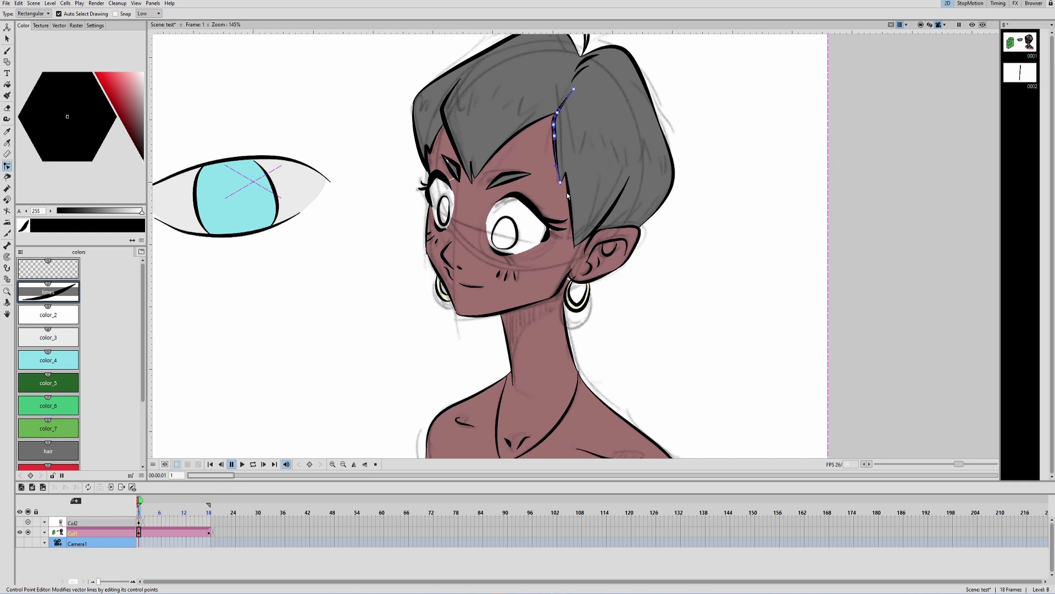
Examine the individual lines of the face and near earring with the Control Point Editor.
click(563, 216)
click(505, 227)
scroll(612, 279, down, 2)
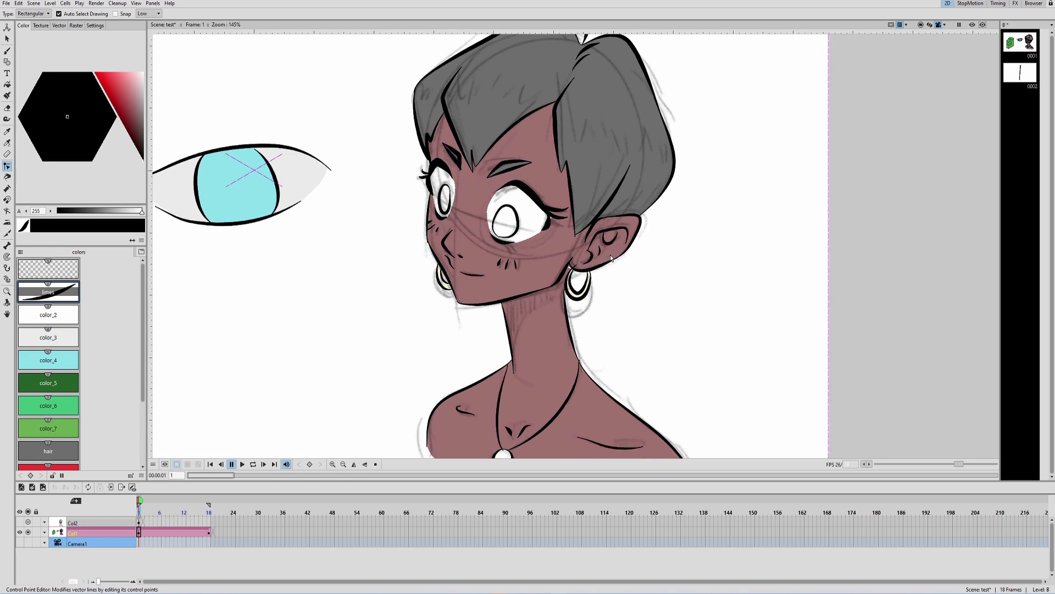
click(564, 279)
click(567, 263)
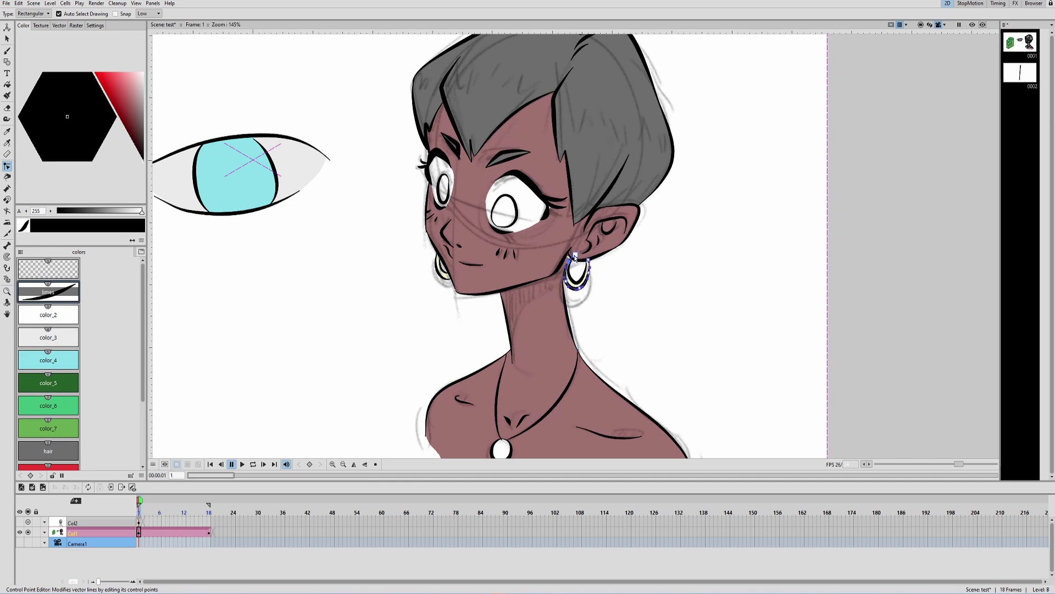
click(631, 274)
click(577, 266)
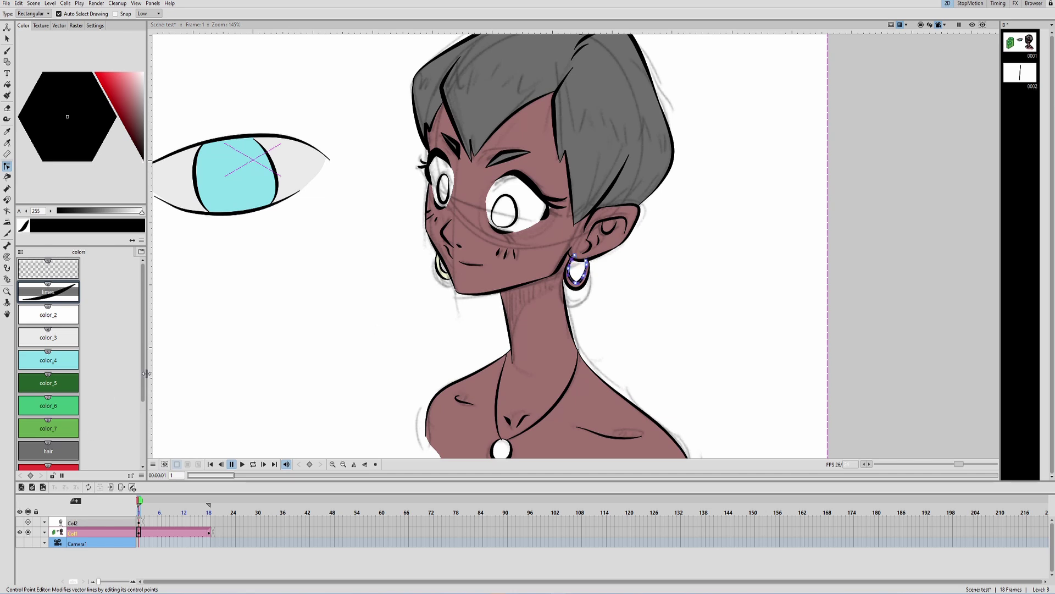
Fill the near earring's band with the cream color_11 style, trying the Rectangular fill type and switching back to Normal.
scroll(144, 394, down, 3)
click(52, 434)
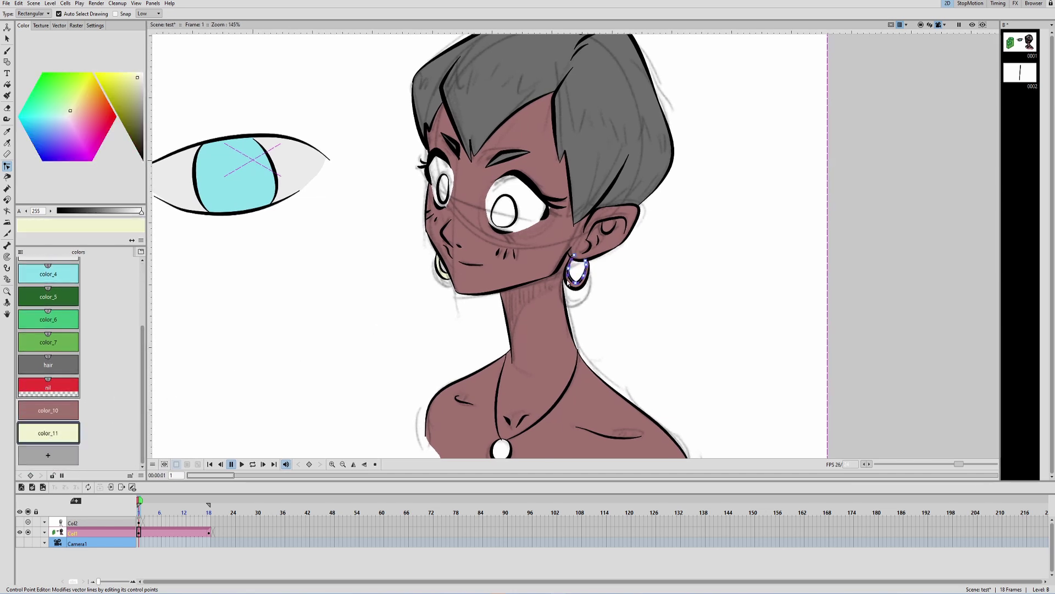
key(f)
click(586, 280)
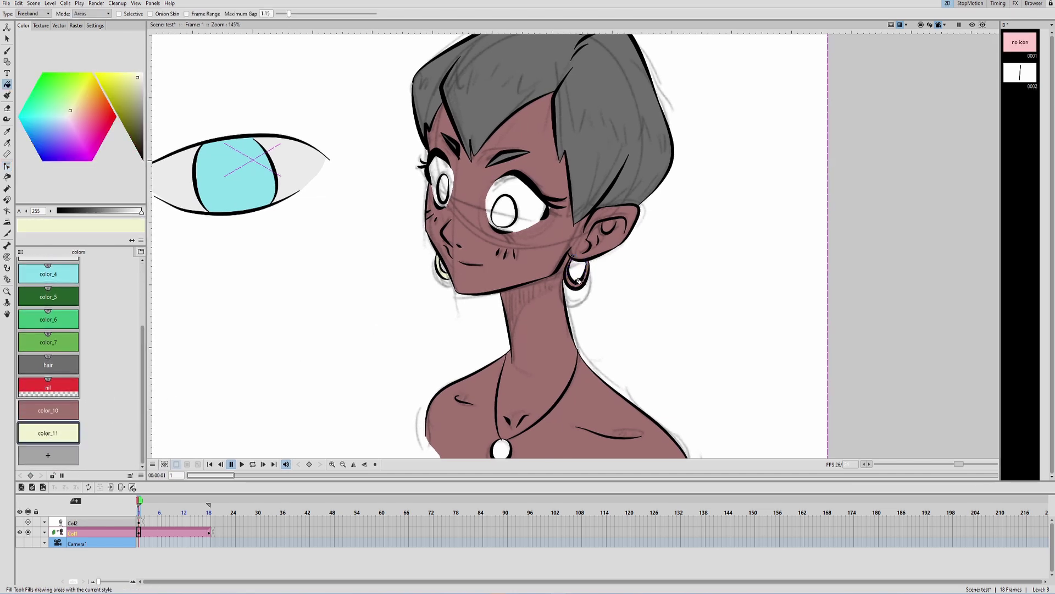
click(38, 14)
click(39, 16)
click(38, 15)
click(33, 28)
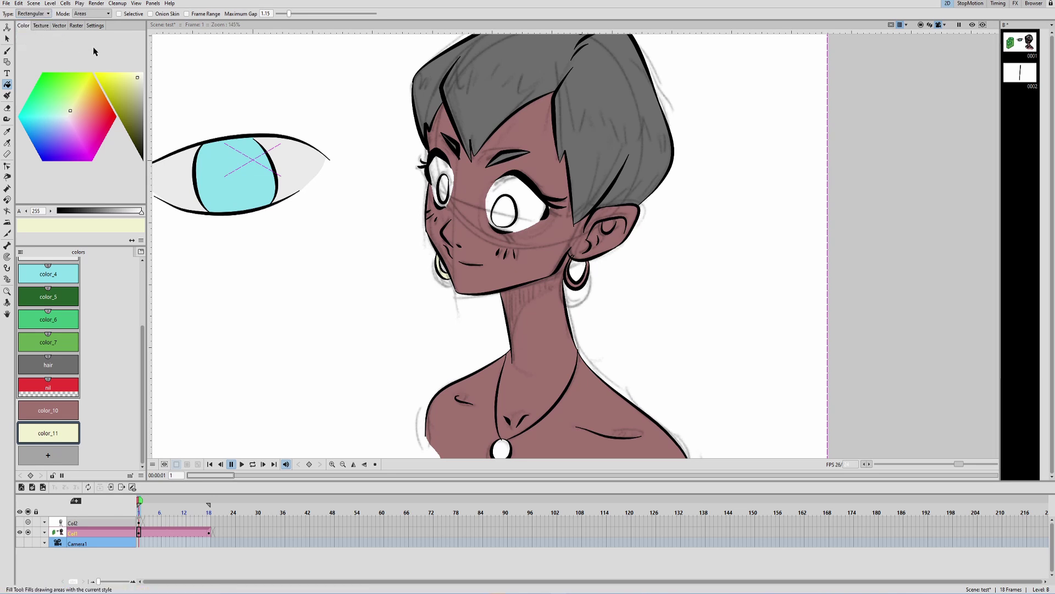
click(31, 13)
click(29, 21)
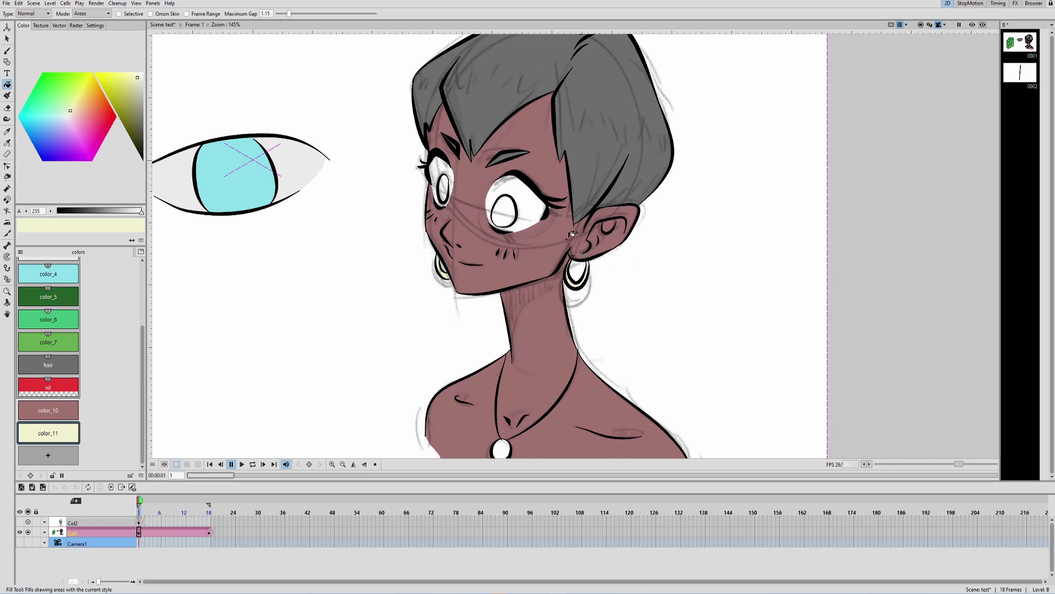
Add an off-white palette style named eyes and fill the white of the near eye with it.
key(a)
key(f)
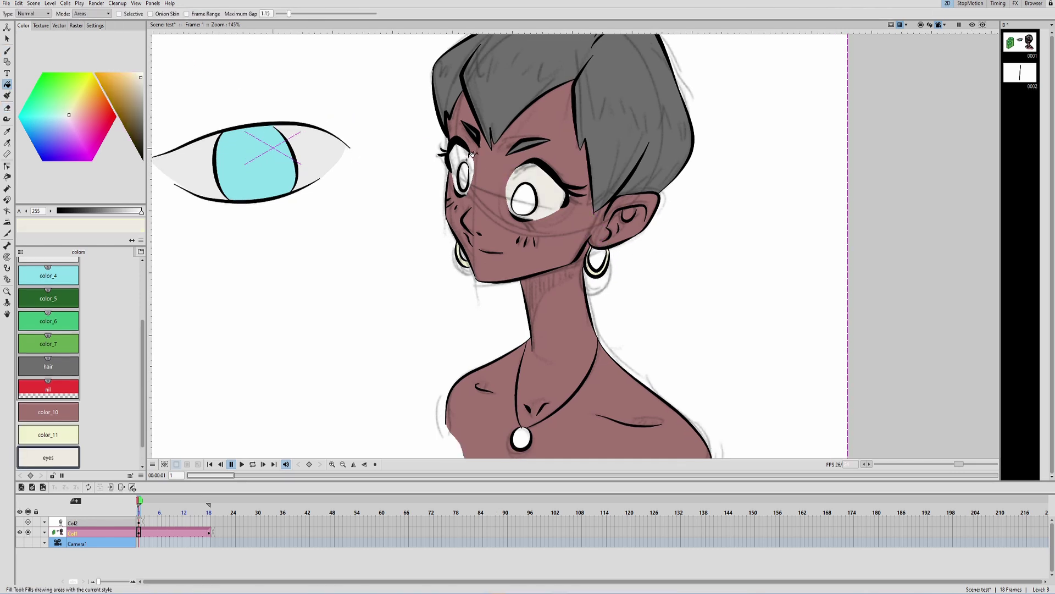
Turn on Gap Check and examine the gaps around the far eye's outline.
key(c)
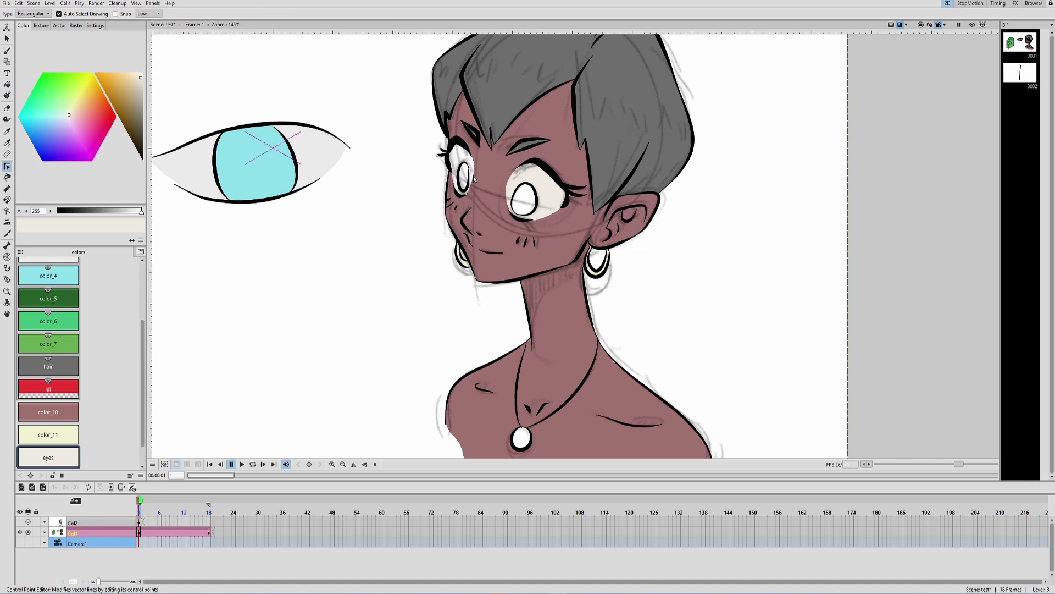
click(474, 177)
click(135, 4)
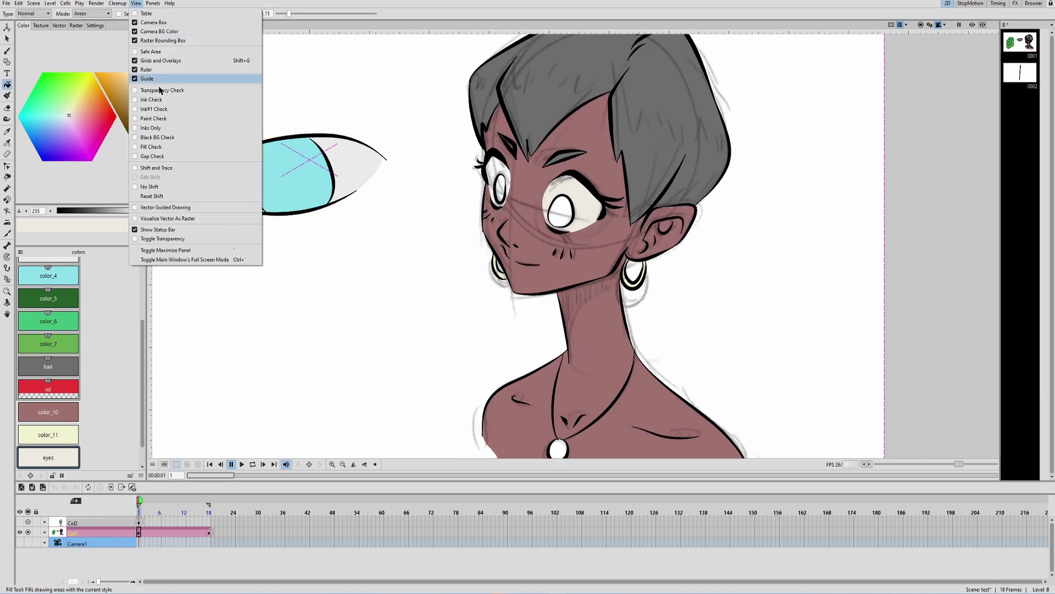
click(170, 156)
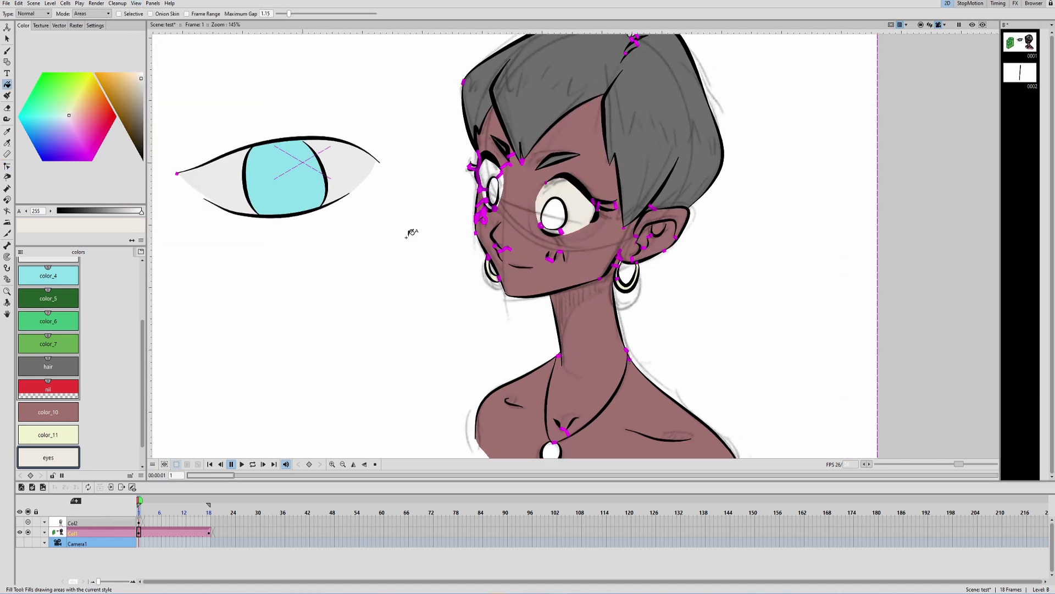
scroll(465, 228, up, 4)
scroll(523, 153, up, 1)
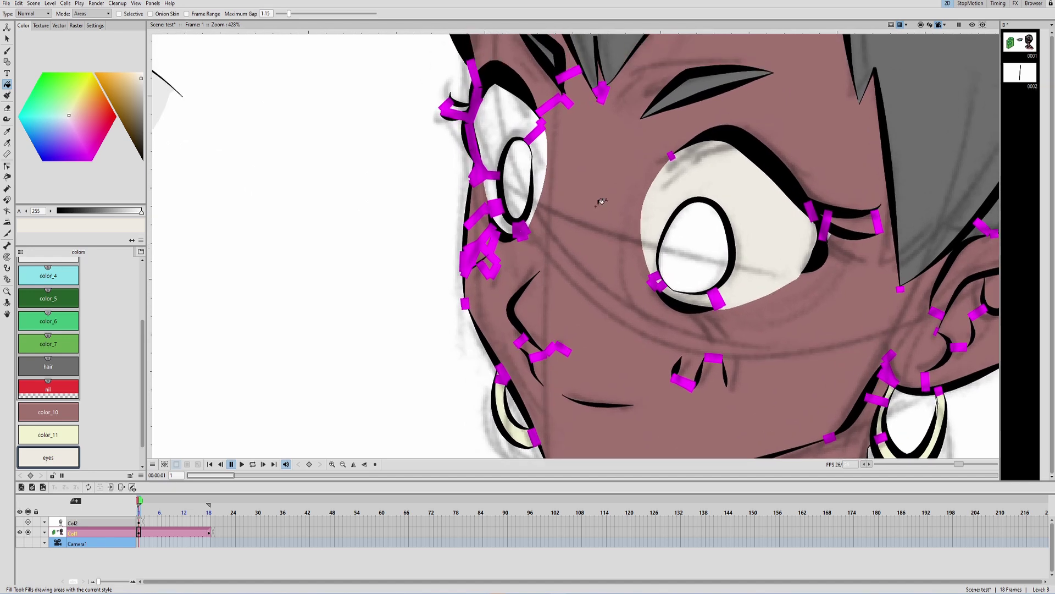
Fill the whites of the far eye and the near eye with the off-white eyes style.
key(c)
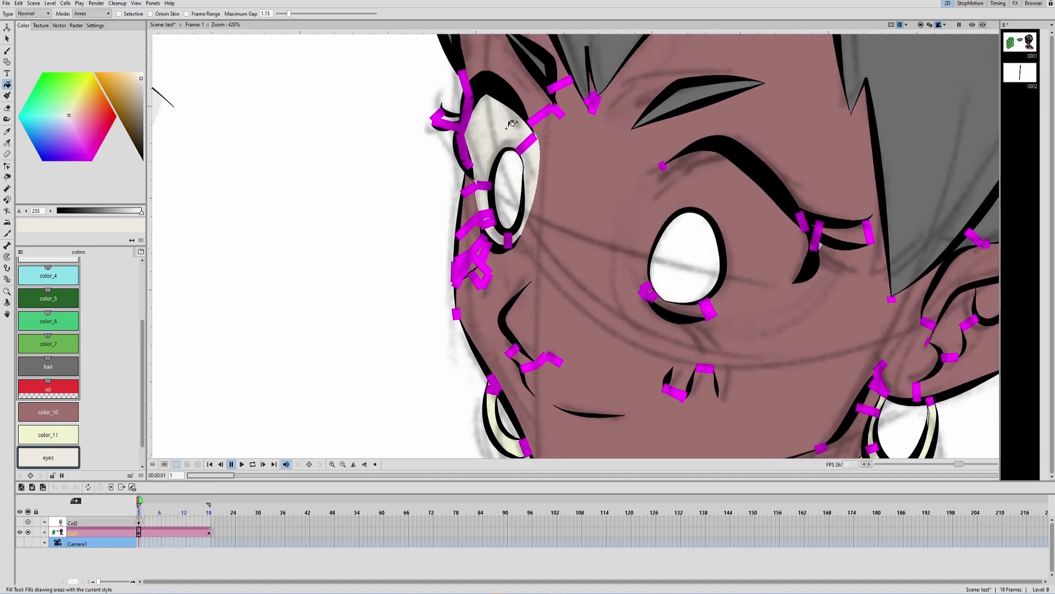
drag(745, 221, 741, 216)
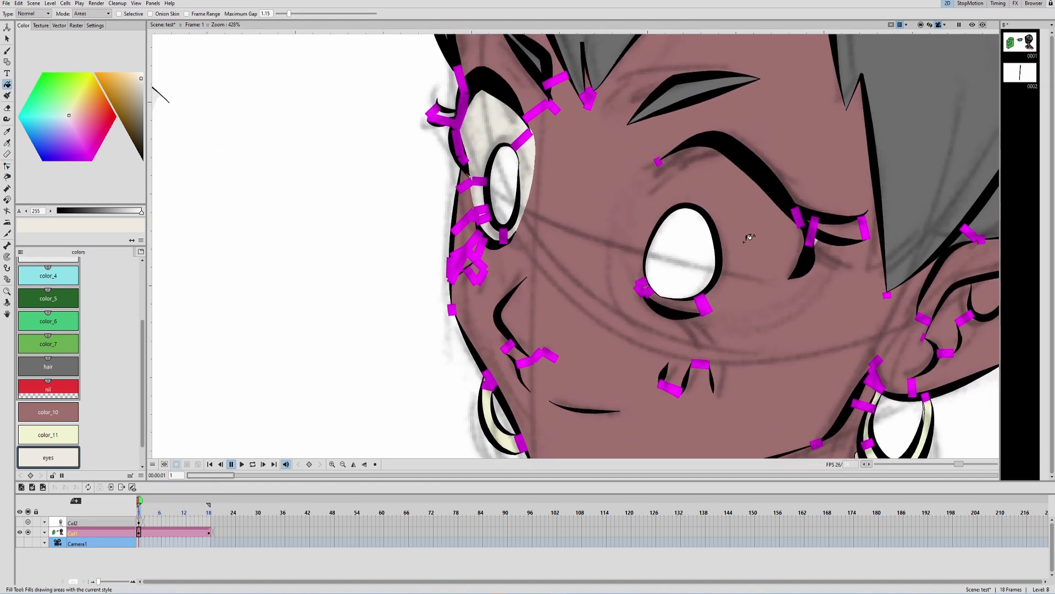
click(769, 233)
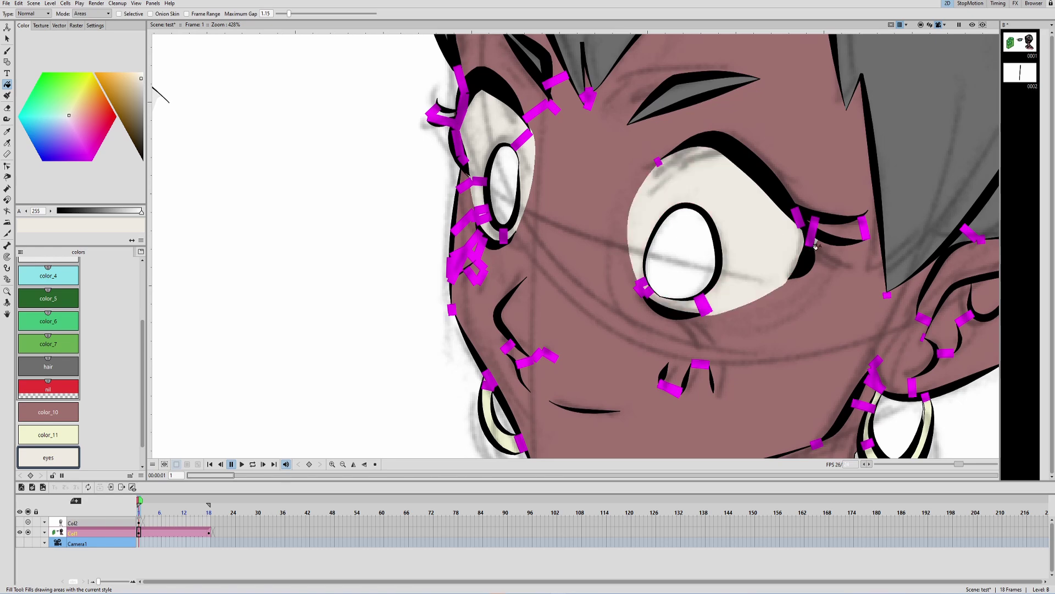
Turn off Gap Check for the drawing.
scroll(816, 247, down, 5)
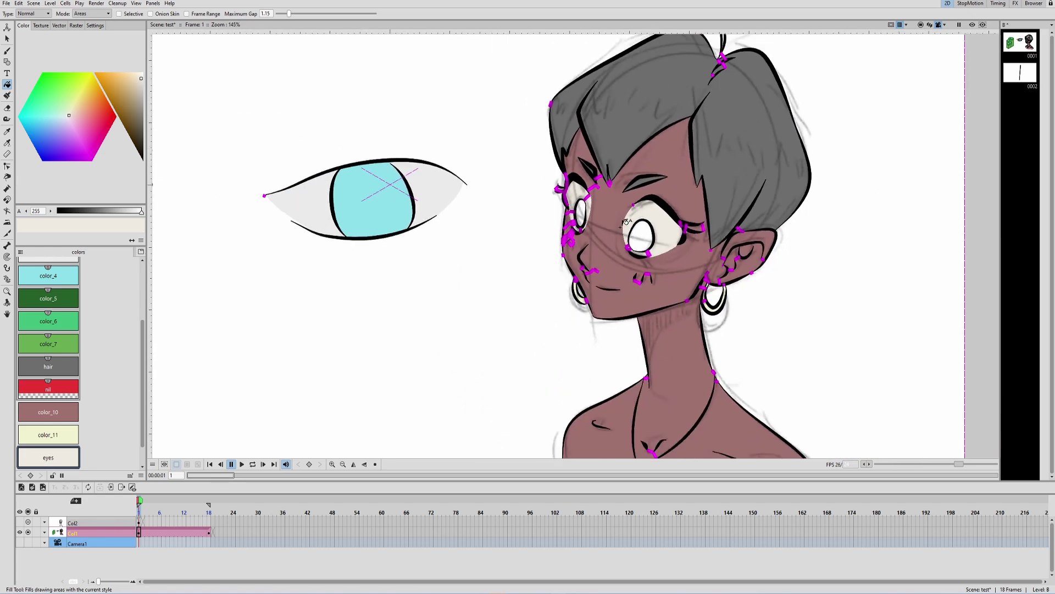
scroll(625, 222, down, 2)
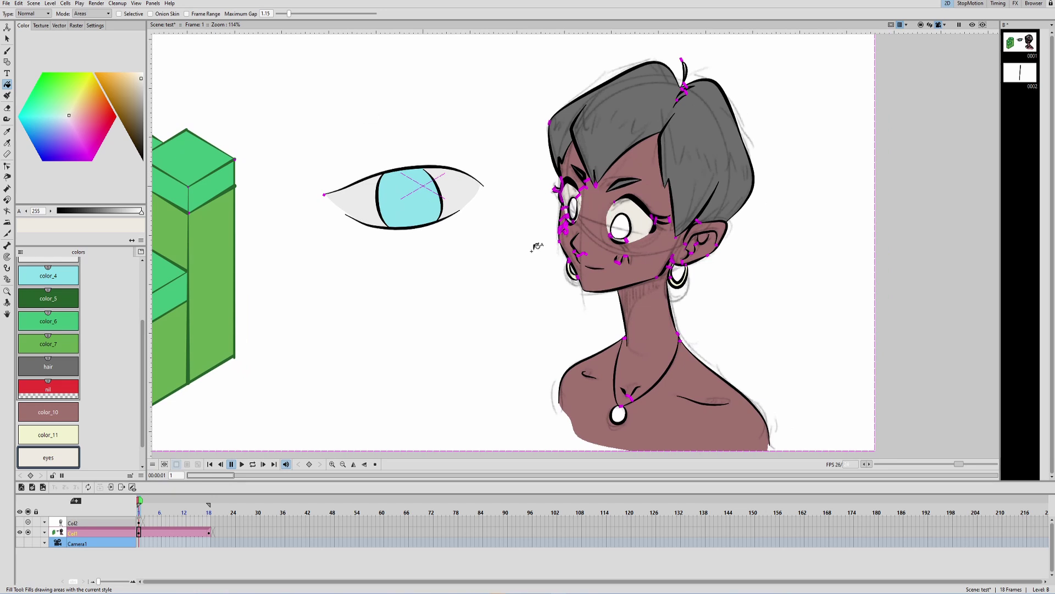
click(138, 3)
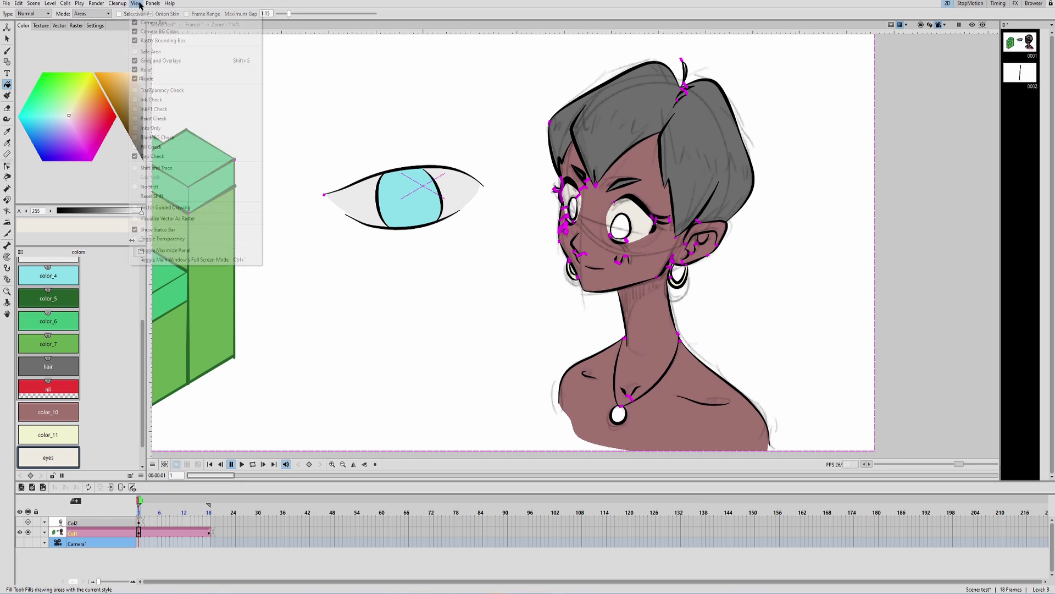
click(190, 156)
Fill both of the character's irises with the color_4 style and recolor that style to yellow.
scroll(631, 257, up, 2)
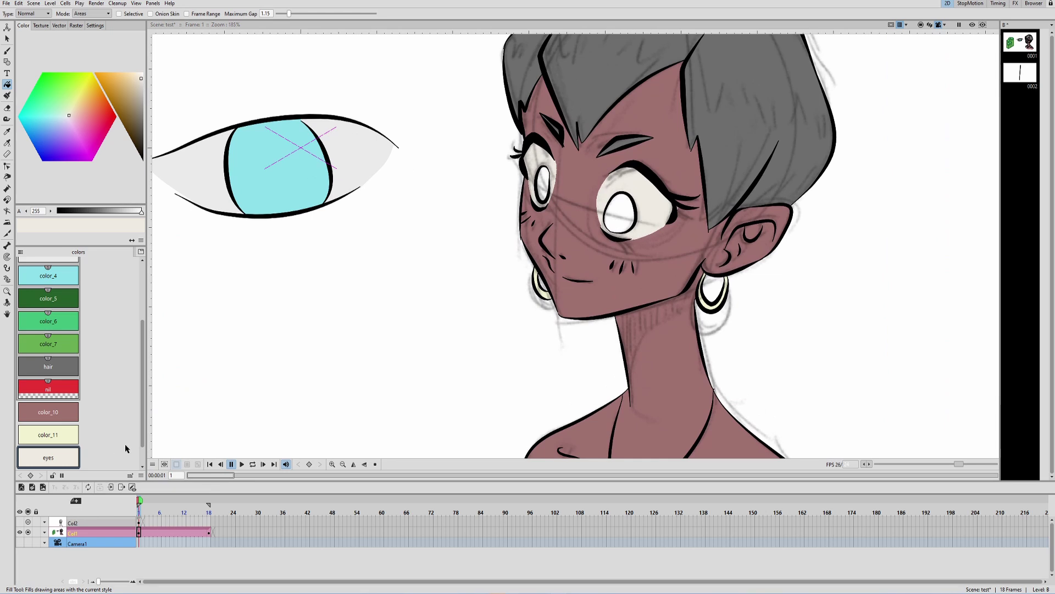
scroll(58, 299, up, 1)
click(59, 297)
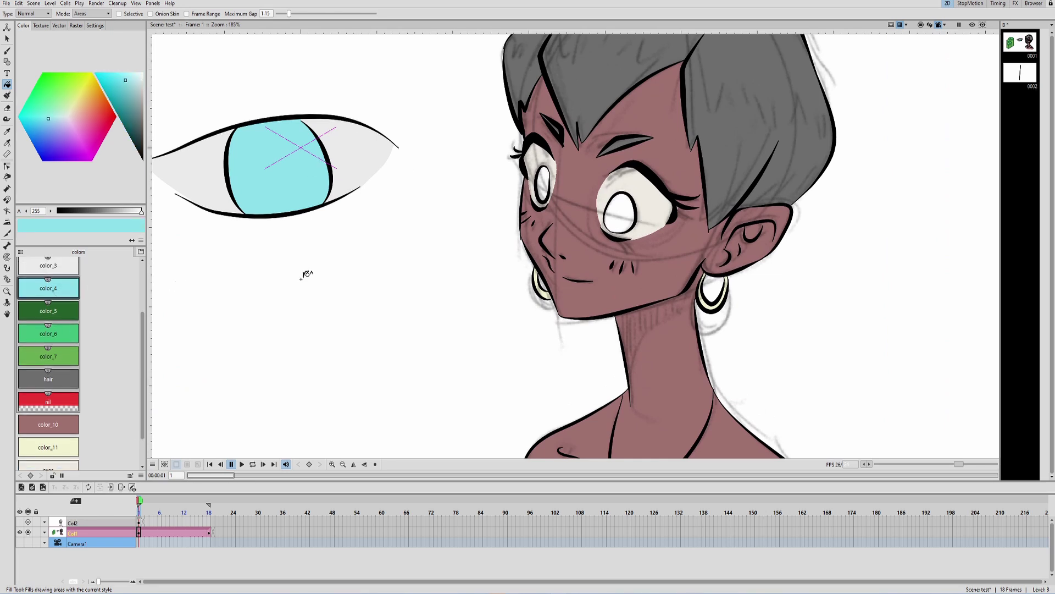
click(619, 211)
click(547, 181)
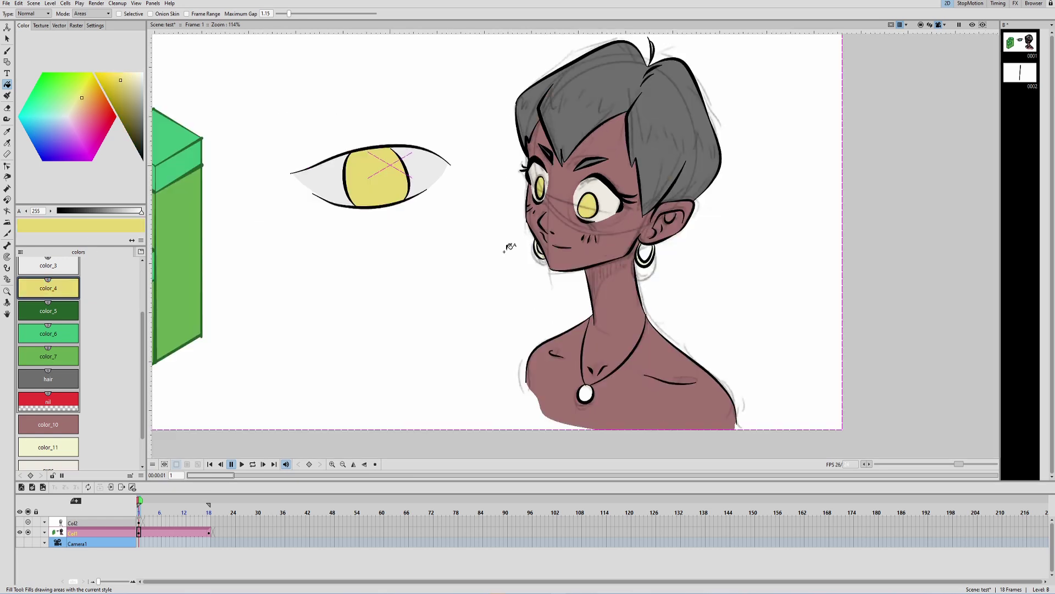
drag(730, 274, 737, 266)
Choose the black lines style with the Brush tool and preview the colored artwork without the rough sketch.
scroll(48, 330, up, 3)
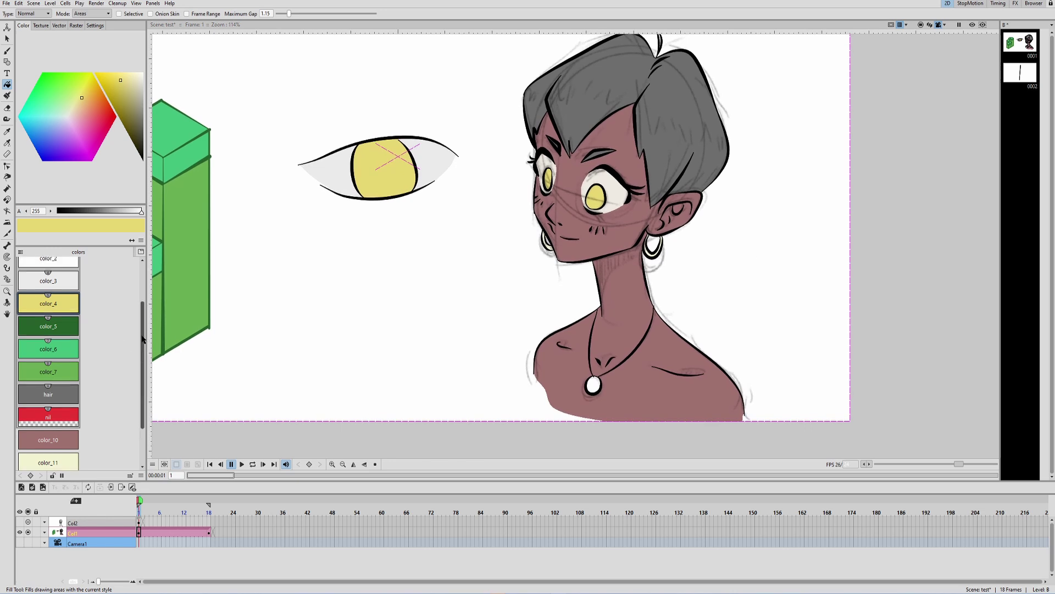
click(48, 271)
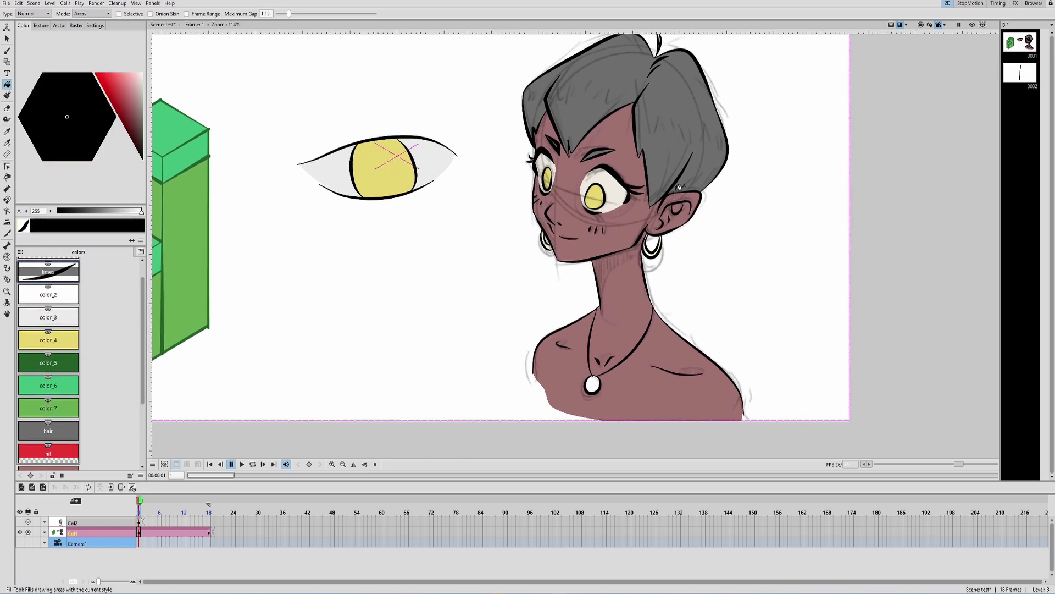
key(a)
key(b)
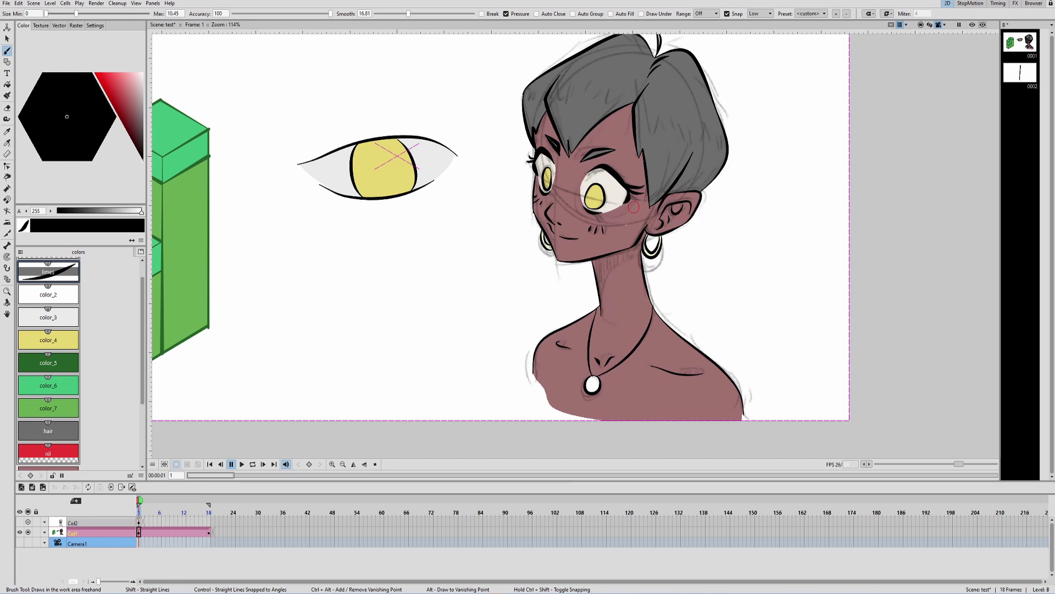
drag(682, 232, 688, 226)
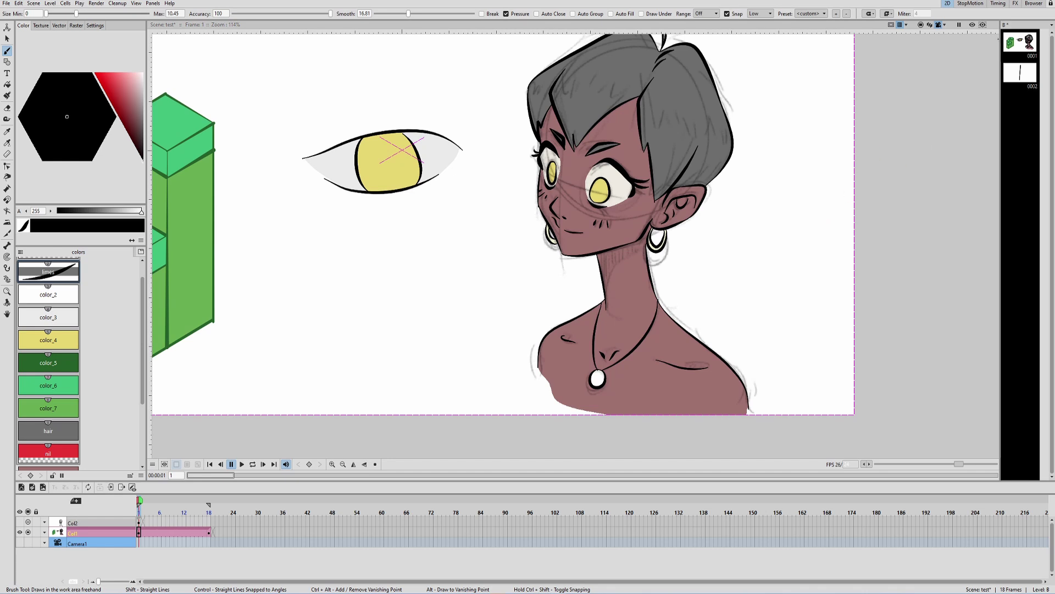
click(971, 25)
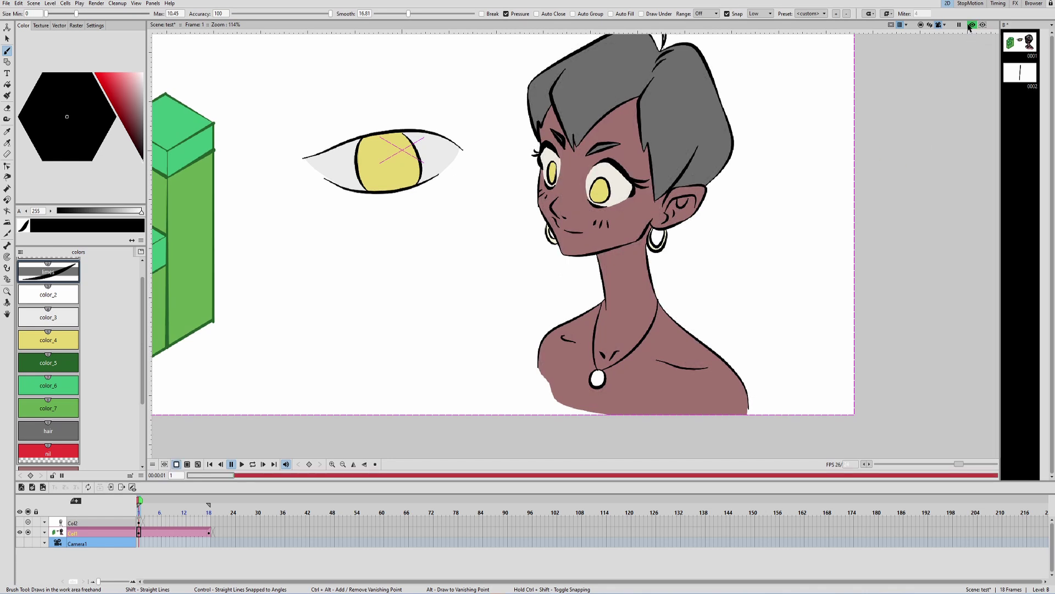
scroll(599, 302, down, 4)
scroll(599, 285, up, 4)
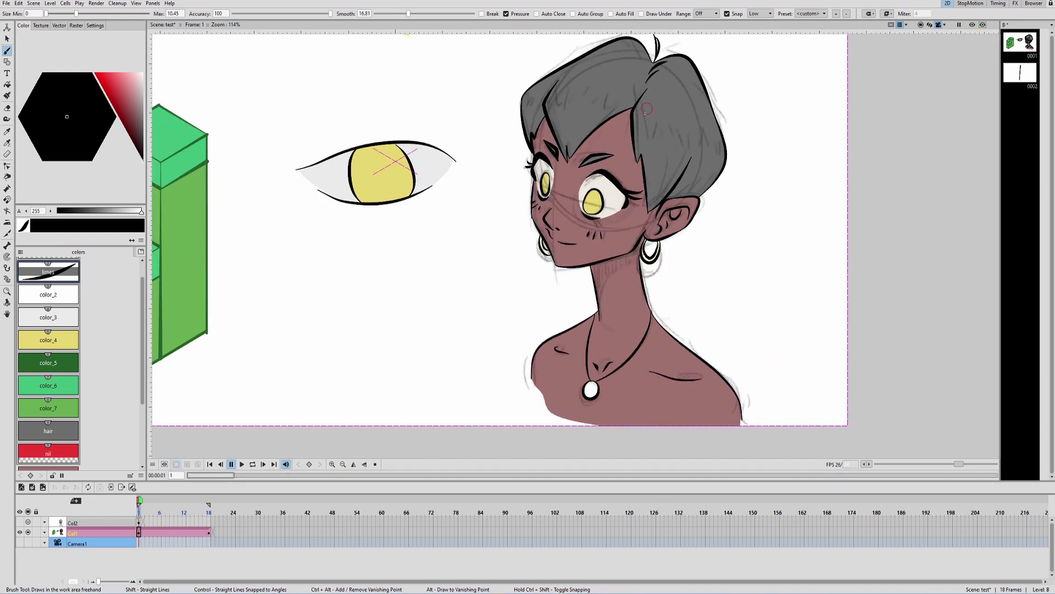
Draw short black texture strokes across the character's gray hair, undoing unwanted strokes along the way.
key(ctrl+z)
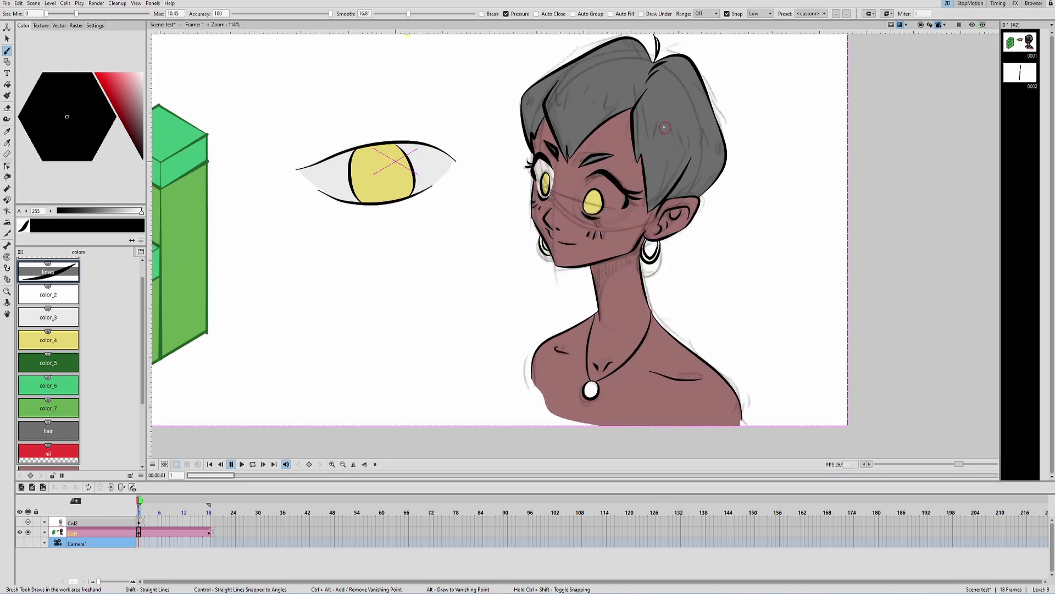
mouse_move(652, 106)
mouse_down()
mouse_move(647, 134)
mouse_move(656, 126)
mouse_move(653, 136)
mouse_move(707, 145)
mouse_up()
key(ctrl+z)
drag(558, 85, 560, 106)
key(ctrl+z)
drag(607, 101, 611, 109)
drag(582, 84, 572, 95)
drag(815, 334, 812, 339)
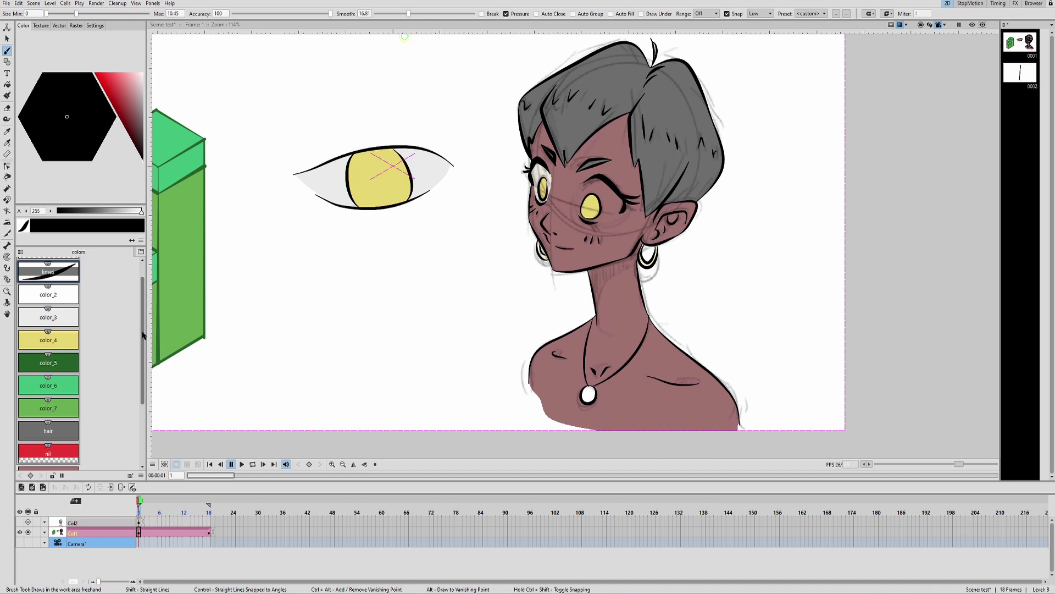
Refill the white of the near eye with the eyes style and save the scene.
scroll(48, 363, down, 4)
click(48, 433)
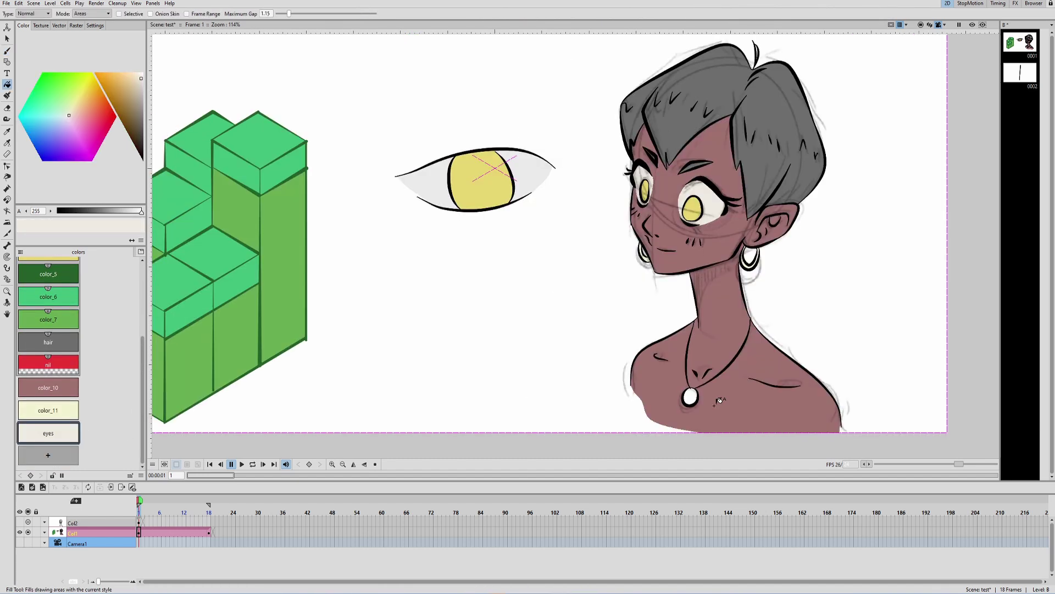
drag(655, 304, 701, 303)
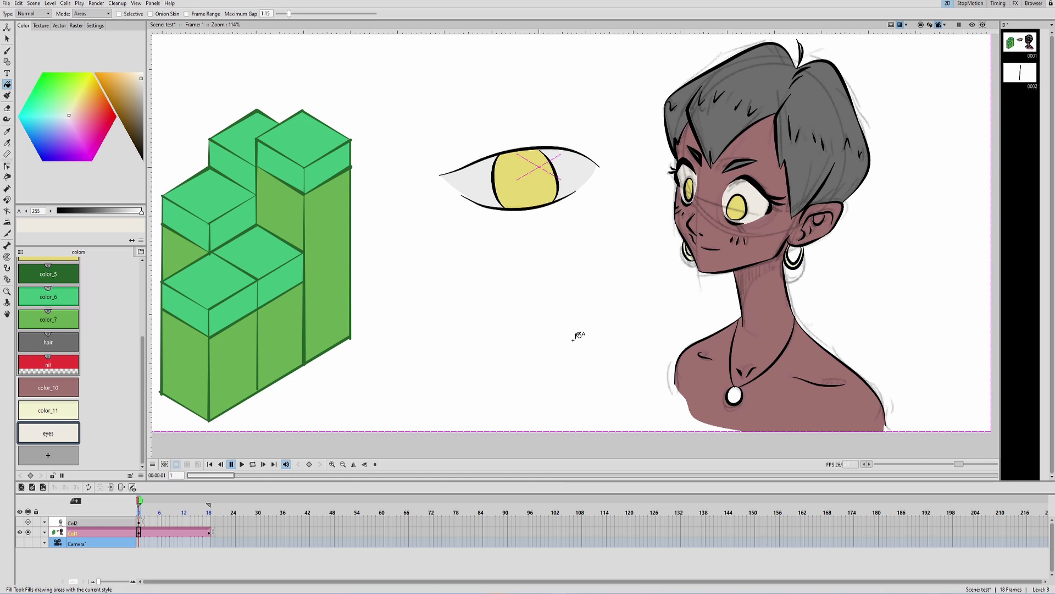
drag(647, 240, 690, 239)
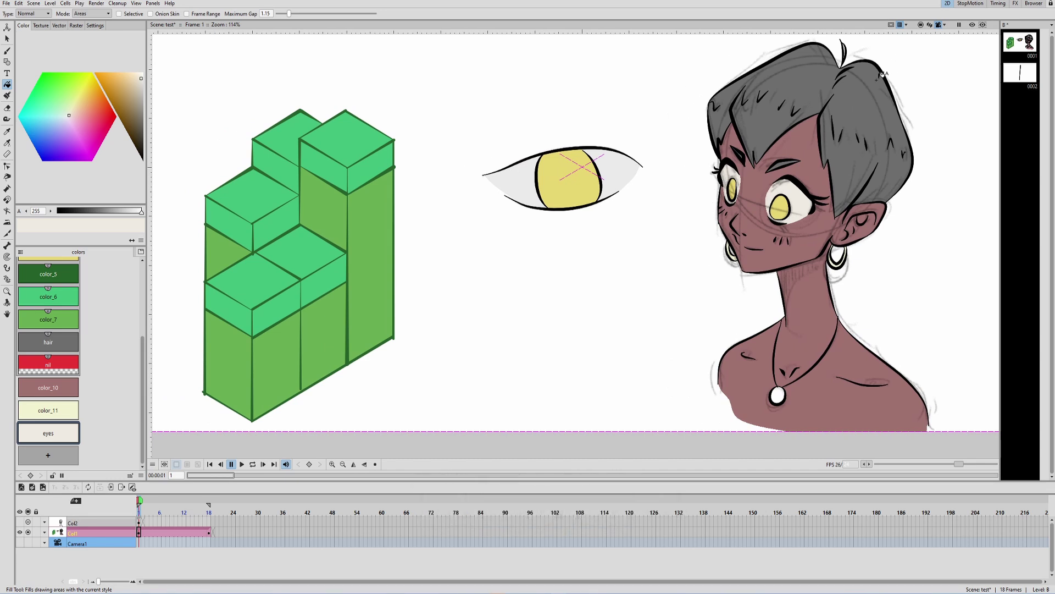
scroll(877, 80, down, 1)
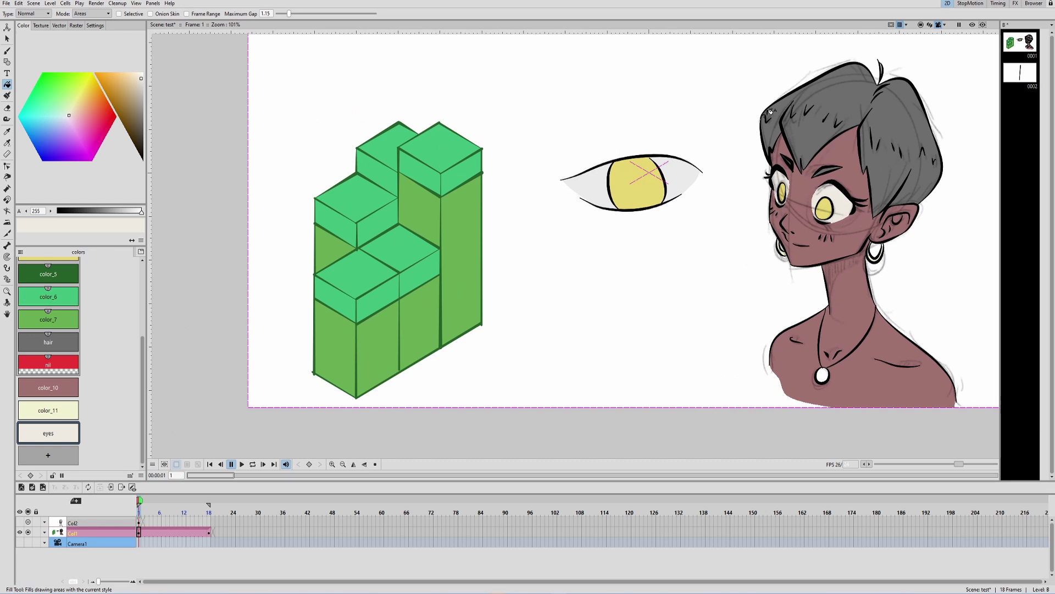
drag(403, 190, 463, 210)
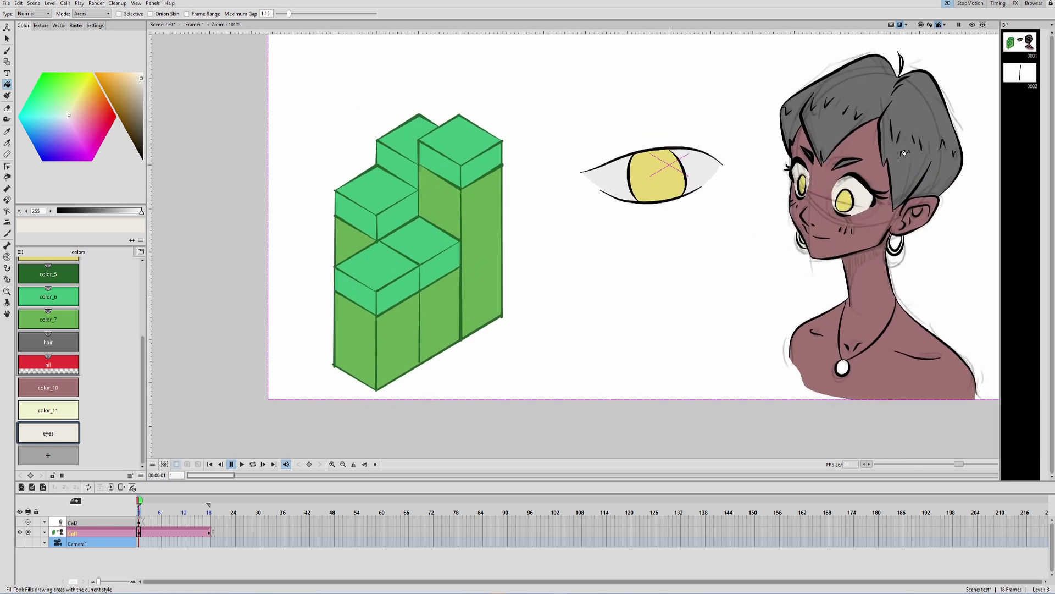
key(ctrl+s)
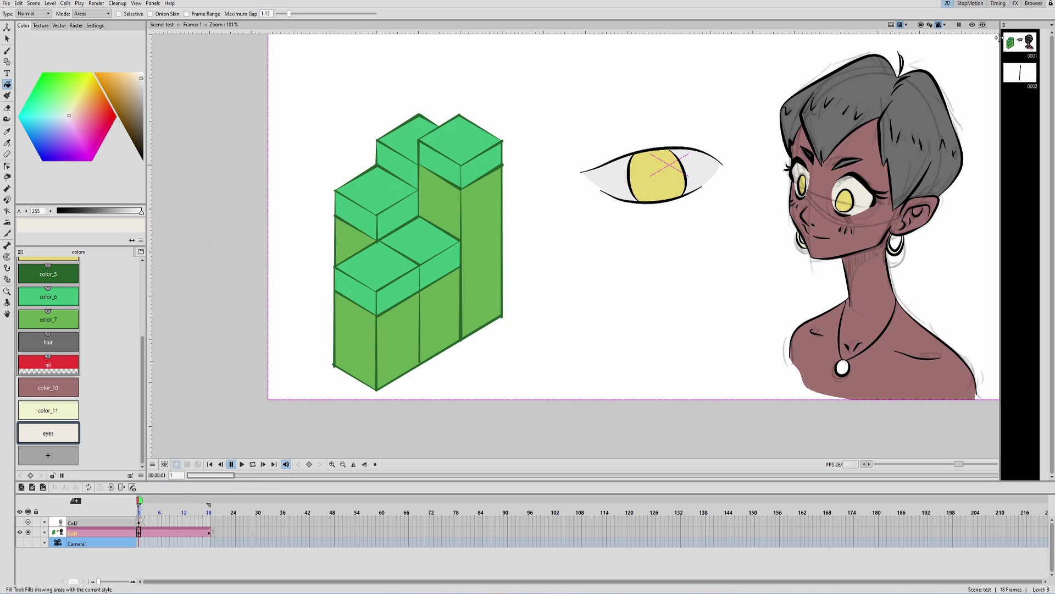
Show the Rule of Thirds overlay and check it across the whole camera frame.
click(904, 26)
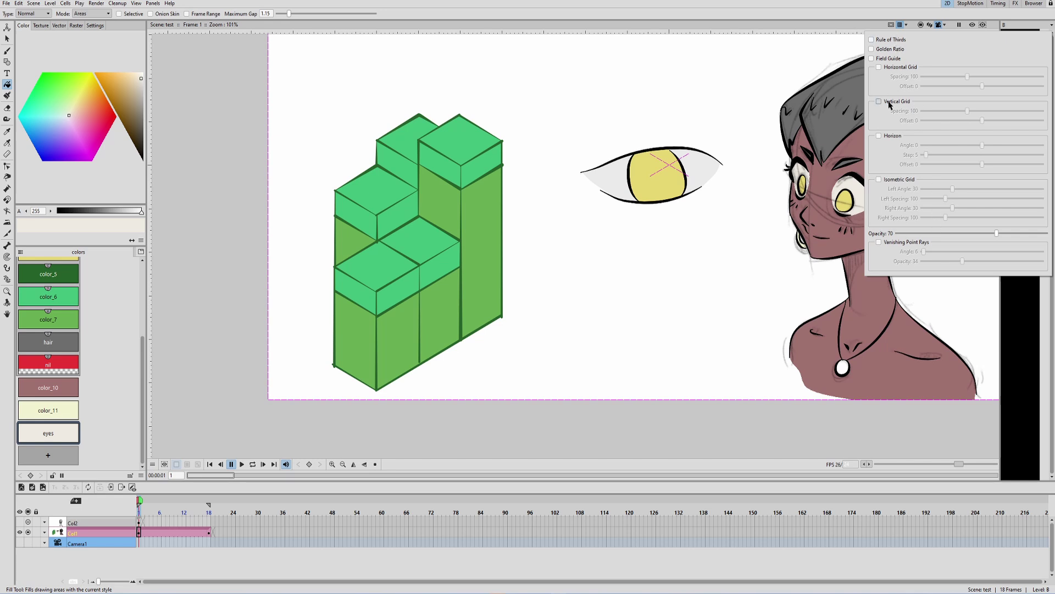
click(871, 40)
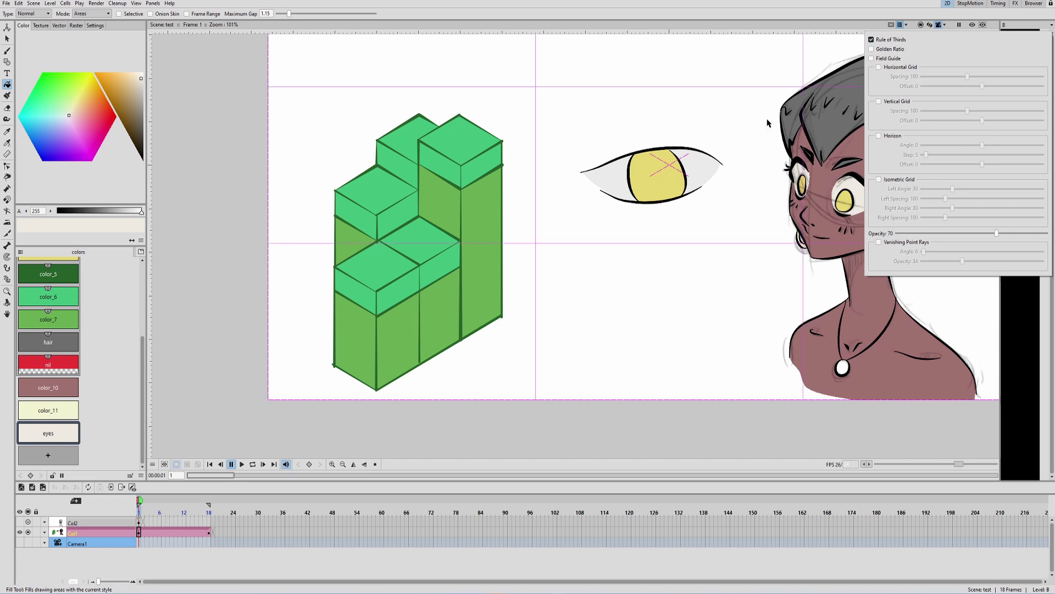
click(701, 158)
scroll(652, 160, down, 3)
scroll(758, 172, up, 1)
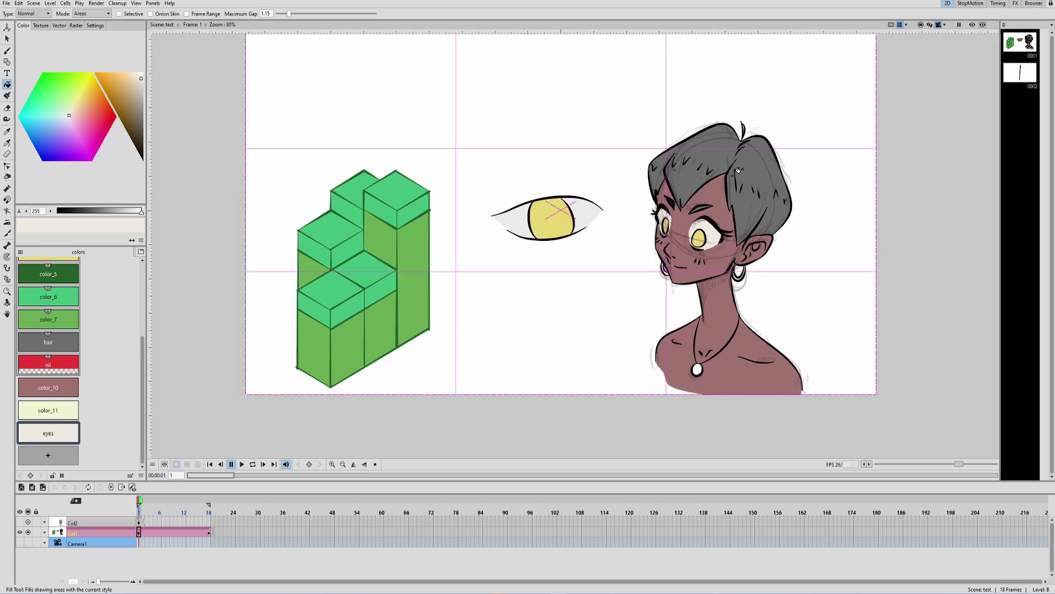
Hide the Rule of Thirds, and show and hide the Golden Ratio and Field Guide overlays one after another.
click(907, 25)
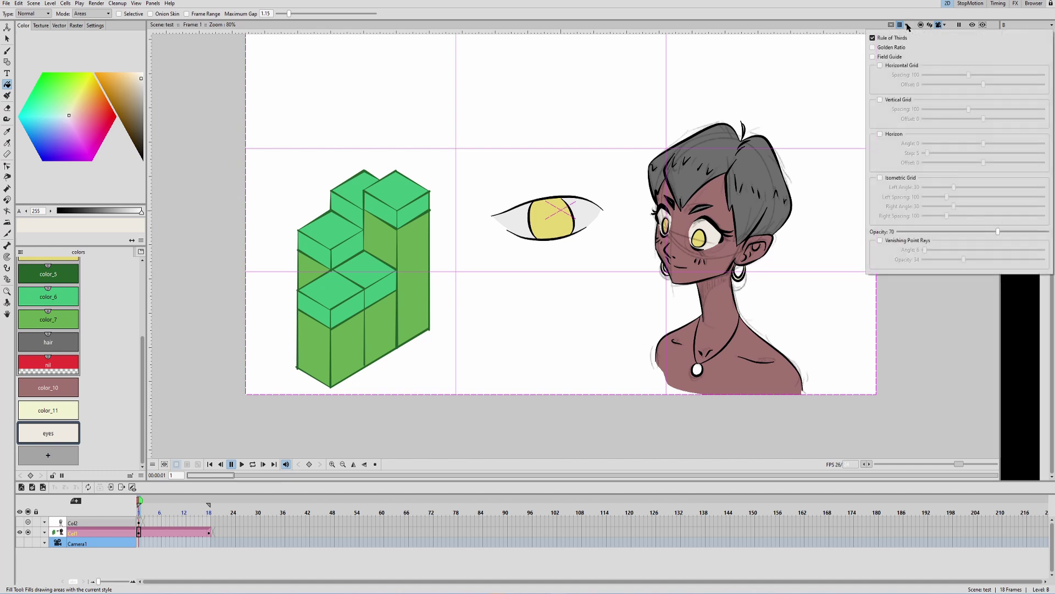
click(873, 38)
click(874, 48)
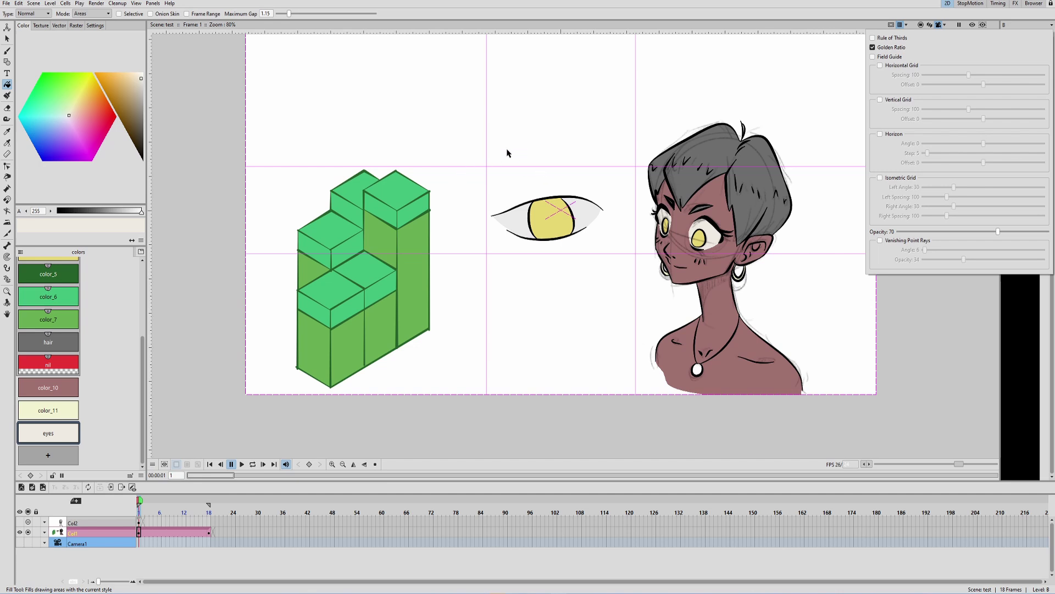
click(872, 48)
click(873, 58)
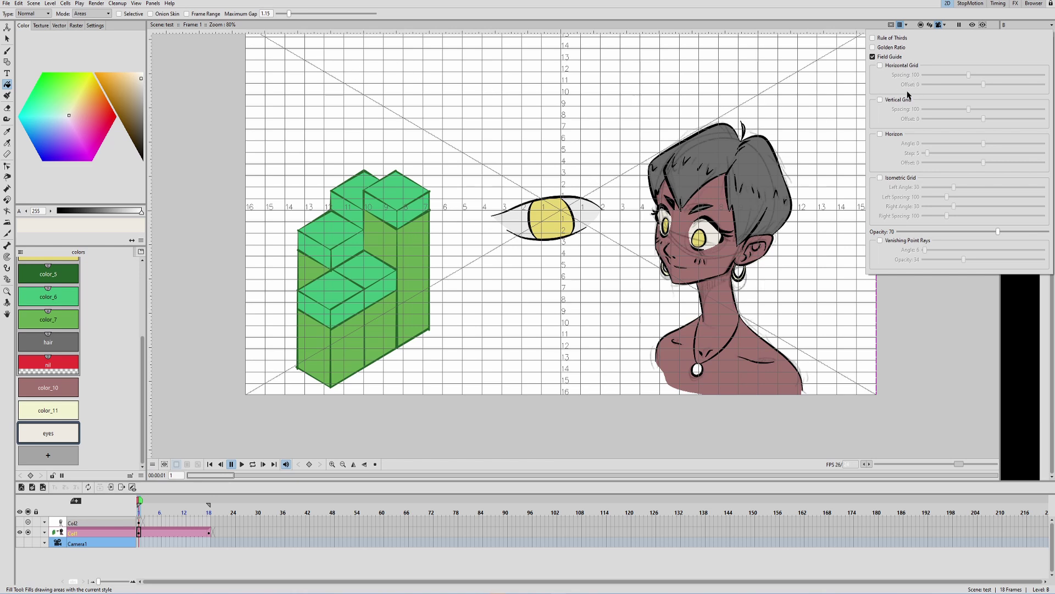
click(874, 58)
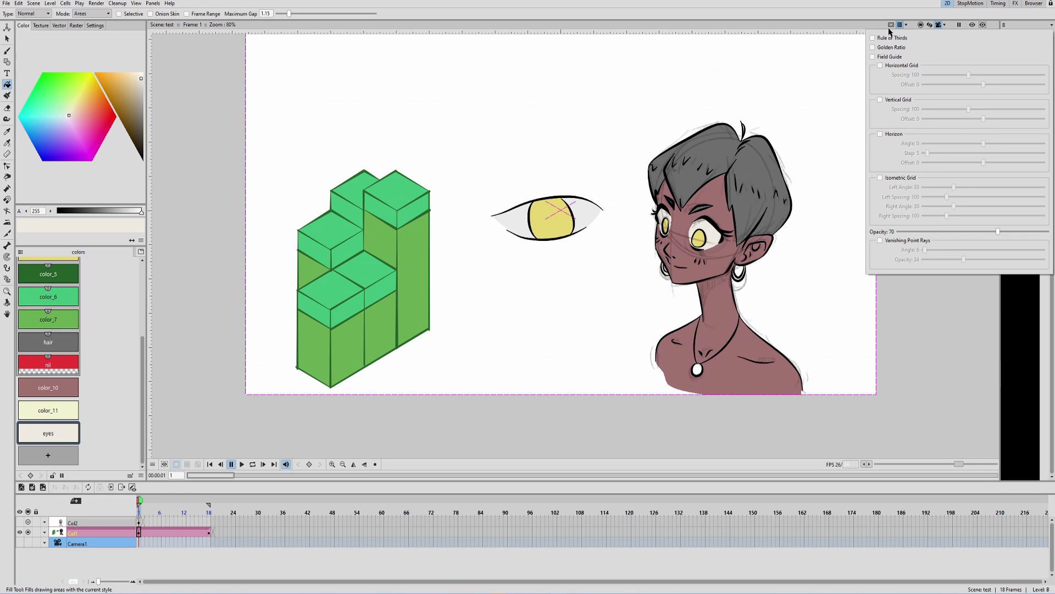
Turn on the Horizontal Grid overlay with a spacing of 100 and switch to the Brush tool.
click(880, 66)
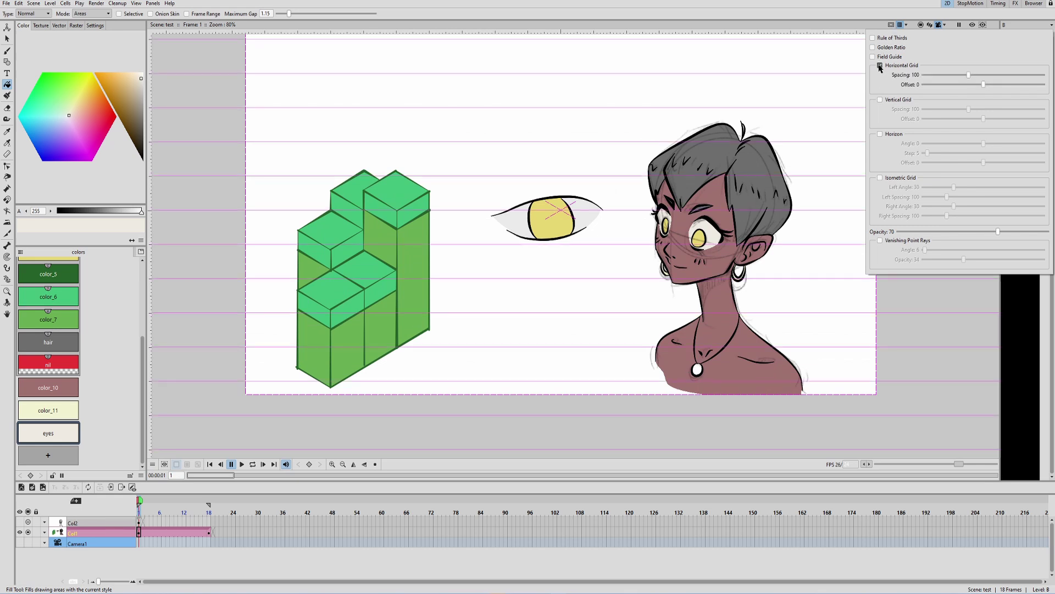
drag(572, 215, 557, 212)
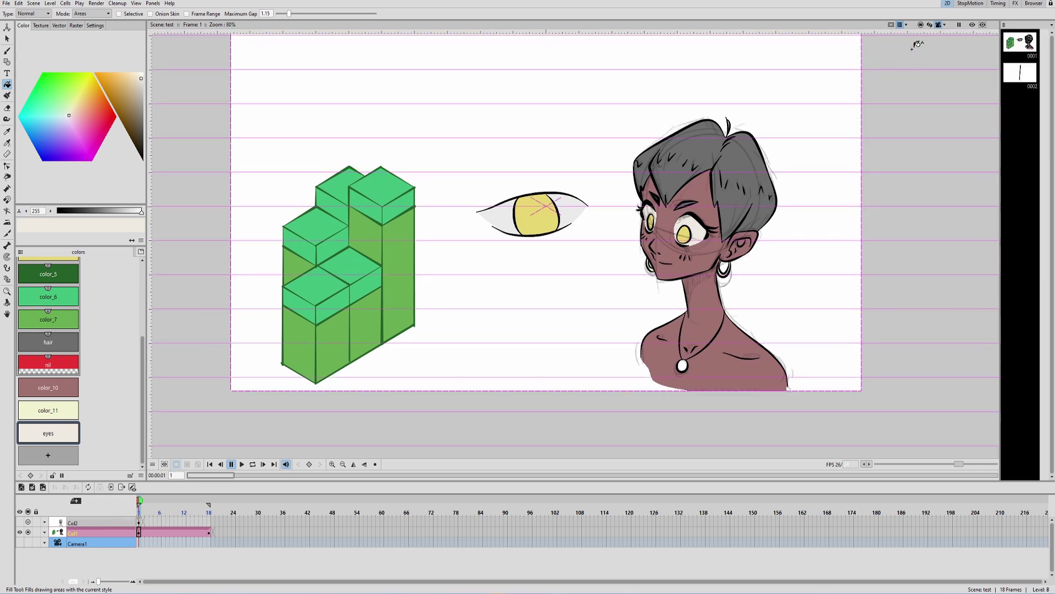
click(906, 25)
click(907, 26)
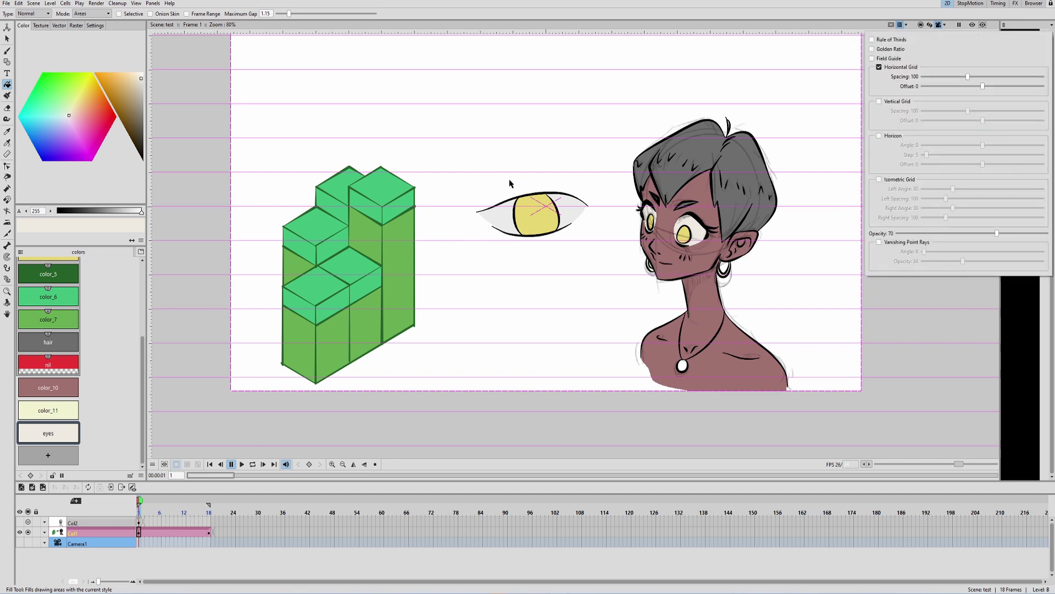
click(530, 156)
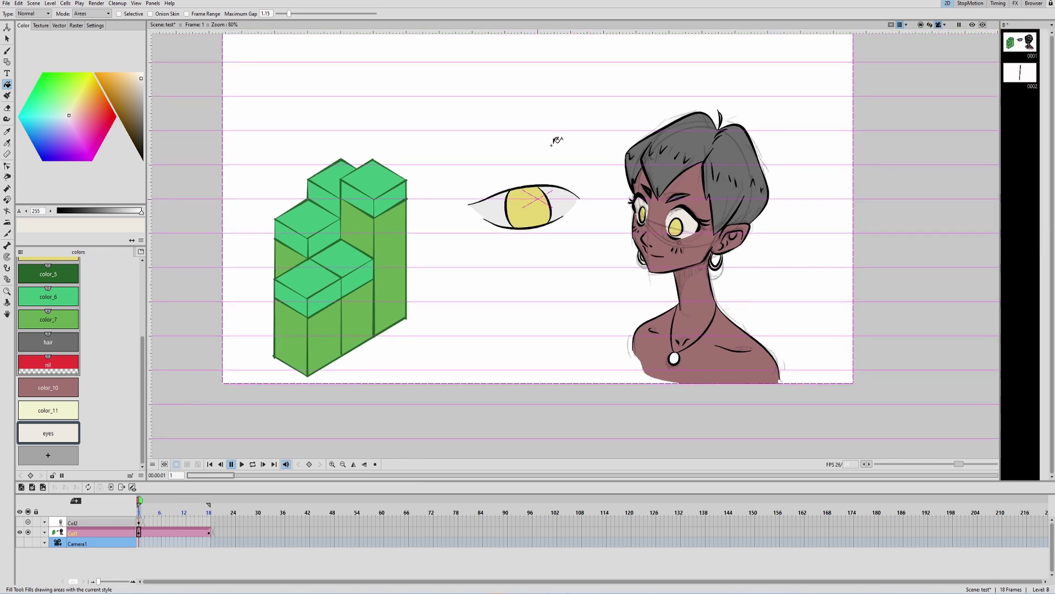
key(b)
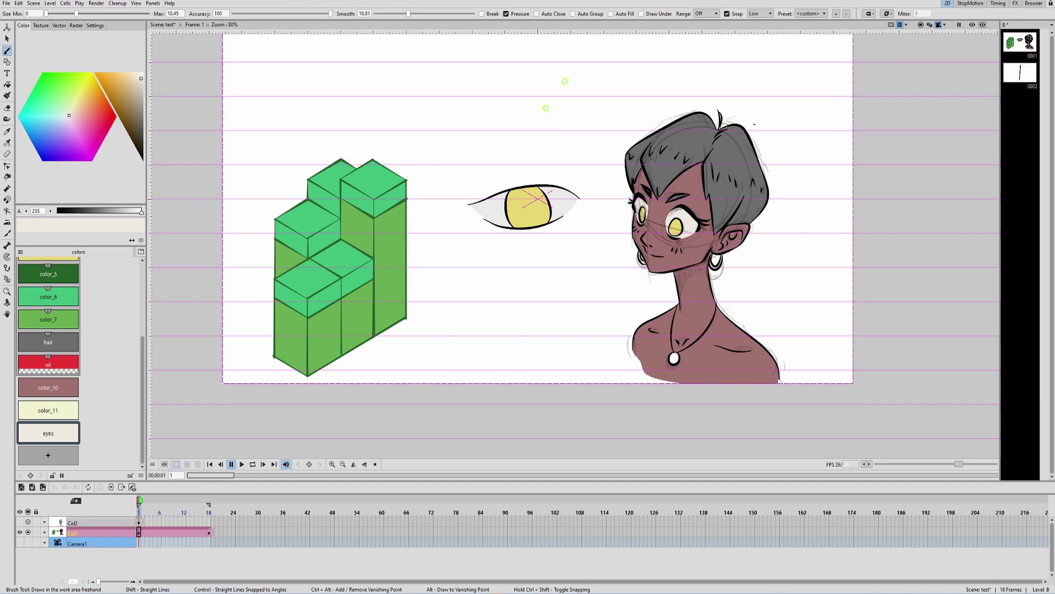
Turn on the Vanishing Point Rays overlay and set the ray angle to 24.
click(907, 25)
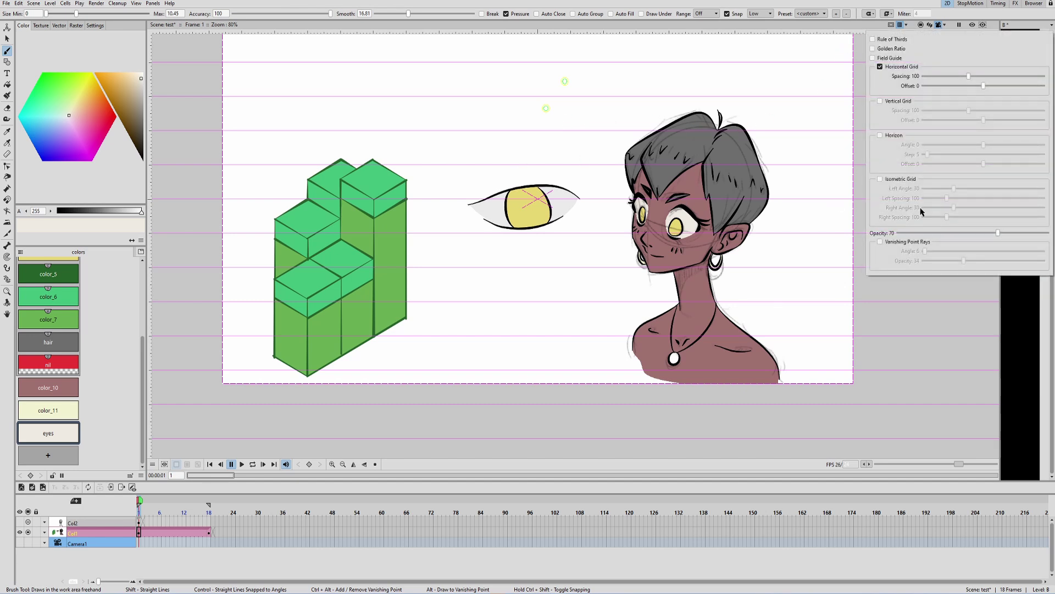
click(881, 242)
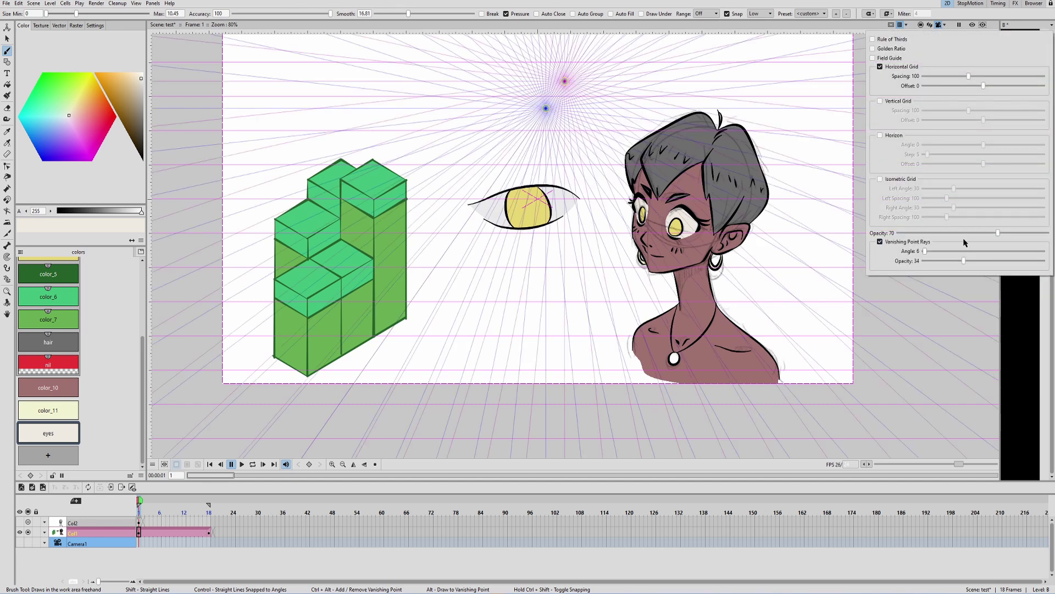
drag(925, 251, 950, 256)
click(604, 120)
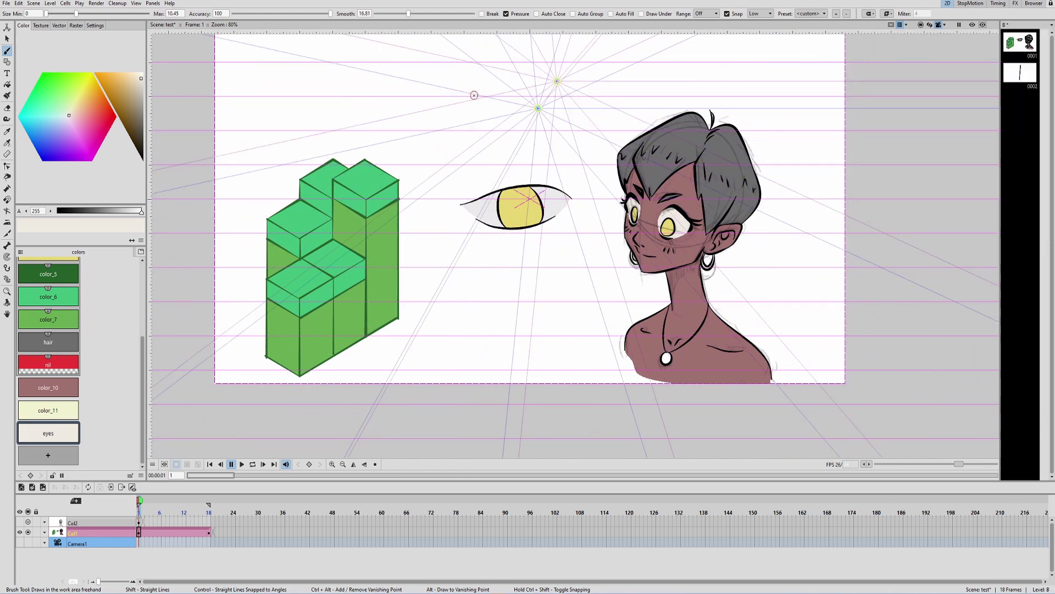
Remove the upper of the two vanishing points above the eye, keeping the lower one, and bring the whole camera frame into view.
ctrl+alt+click(558, 83)
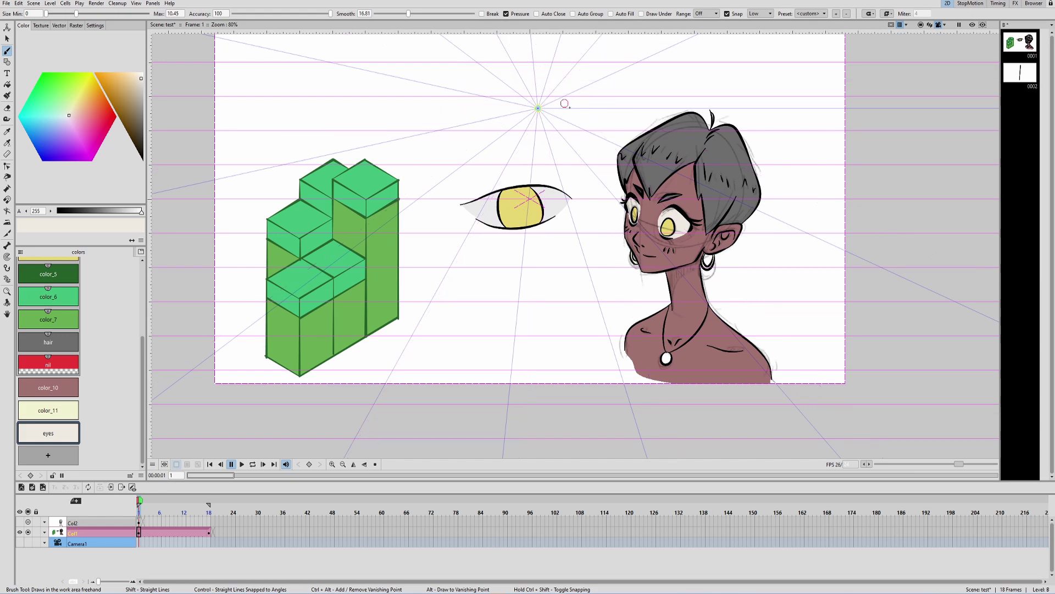
scroll(624, 159, down, 1)
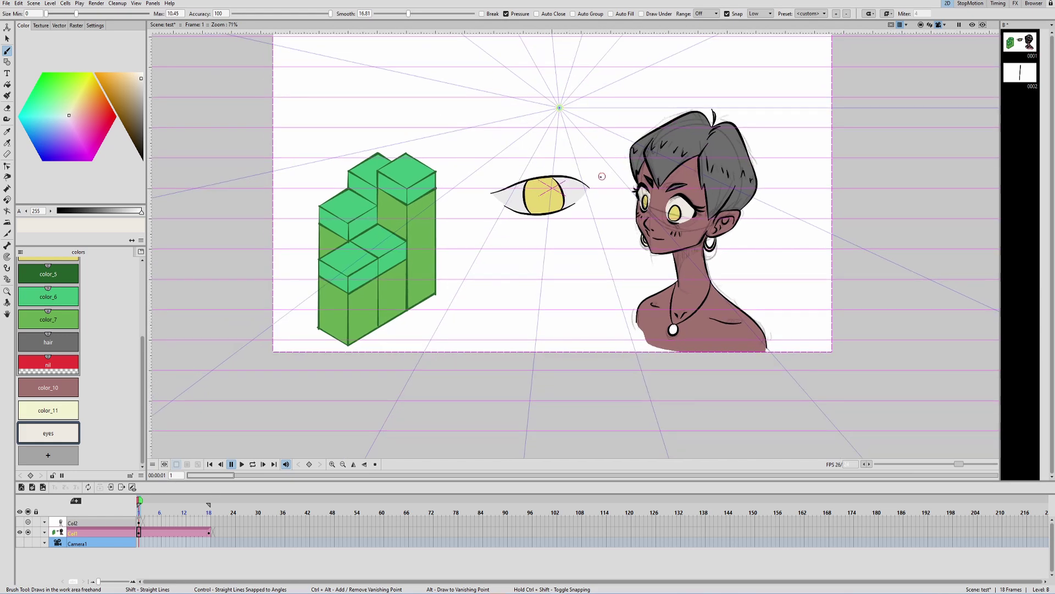
drag(632, 170, 616, 201)
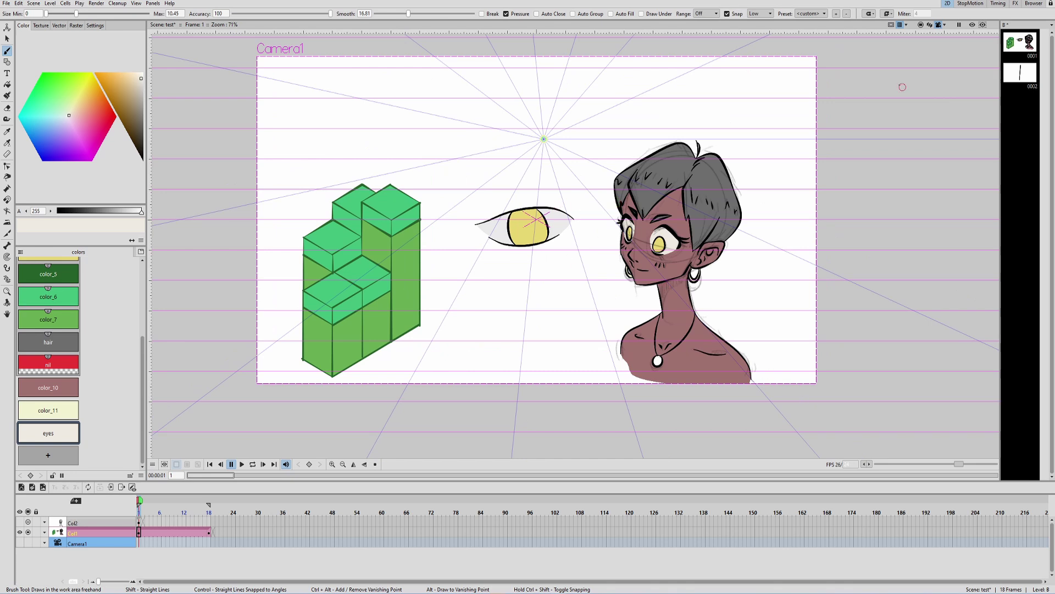
Show the Vertical Grid in place of the Horizontal Grid, and turn the Horizontal Grid back on alongside it.
click(905, 25)
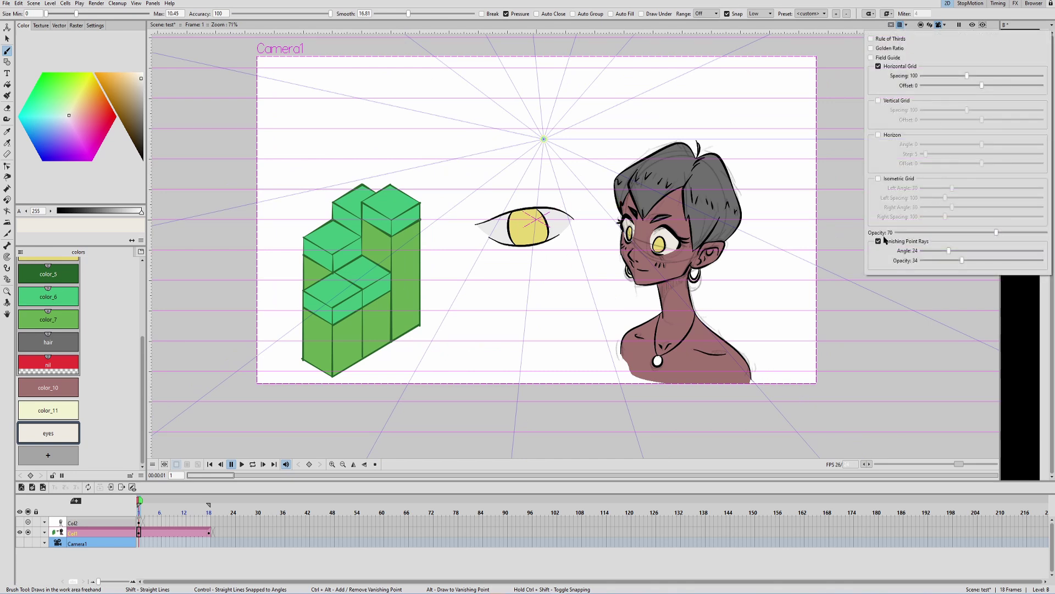
click(879, 66)
click(878, 101)
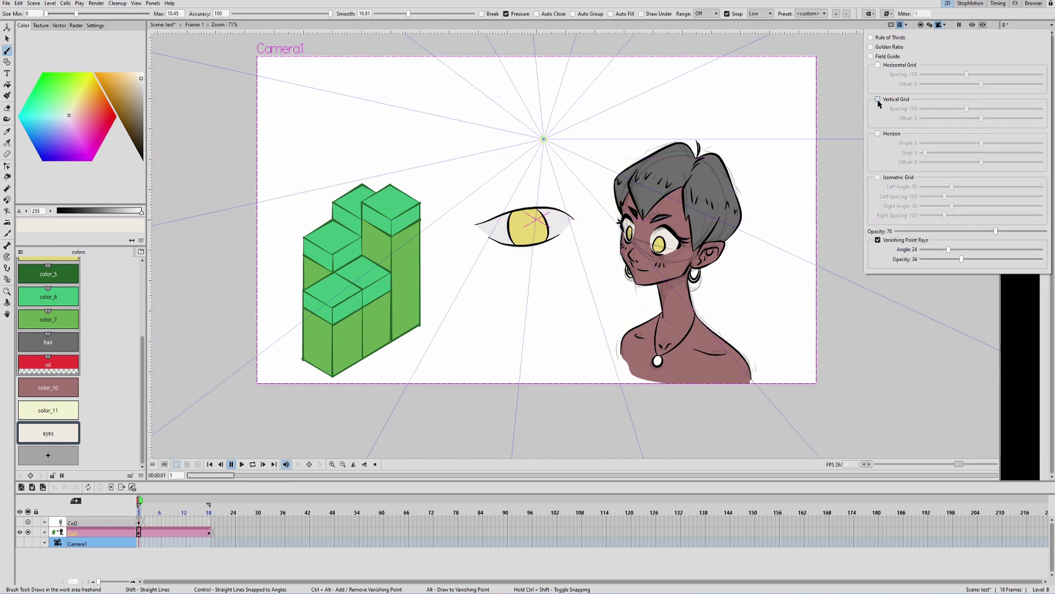
click(879, 65)
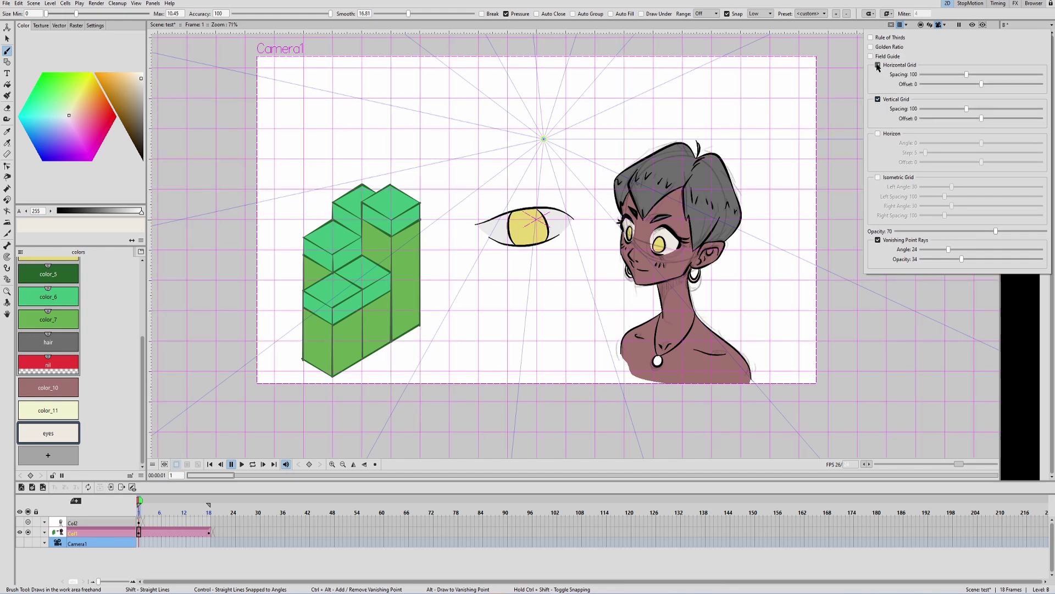
Replace the Horizontal and Vertical Grids with the Horizon overlay and set its offset to 262 to match the vanishing point.
click(877, 135)
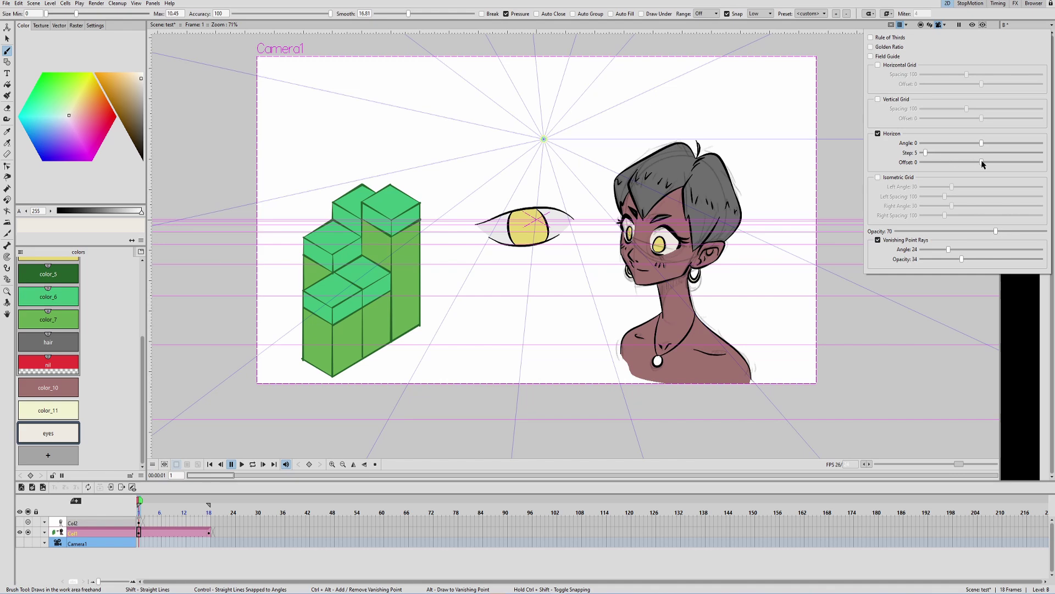
drag(981, 146, 970, 144)
drag(984, 144, 998, 164)
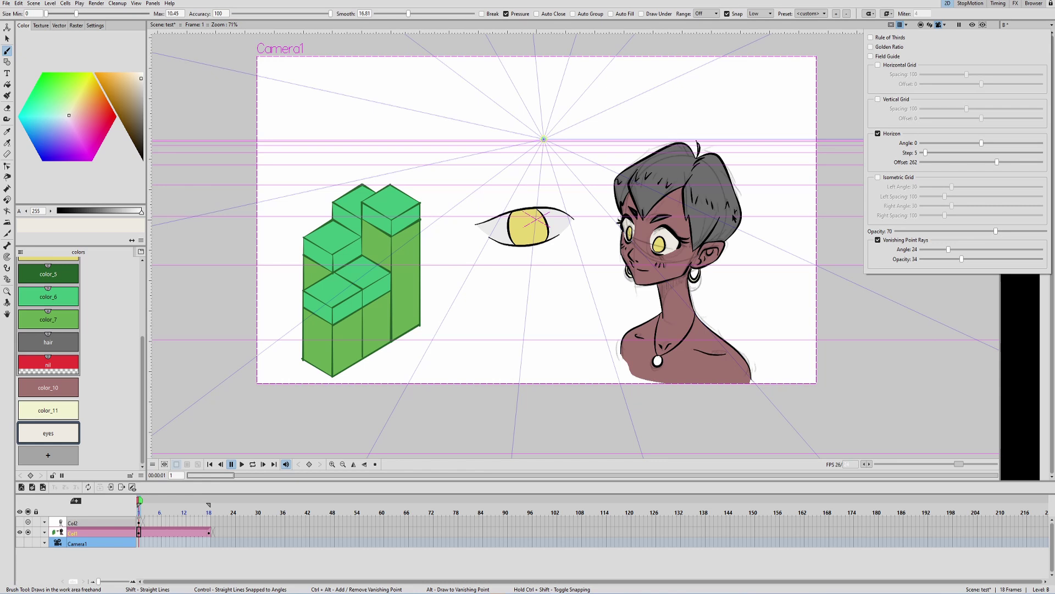
middle_click(734, 218)
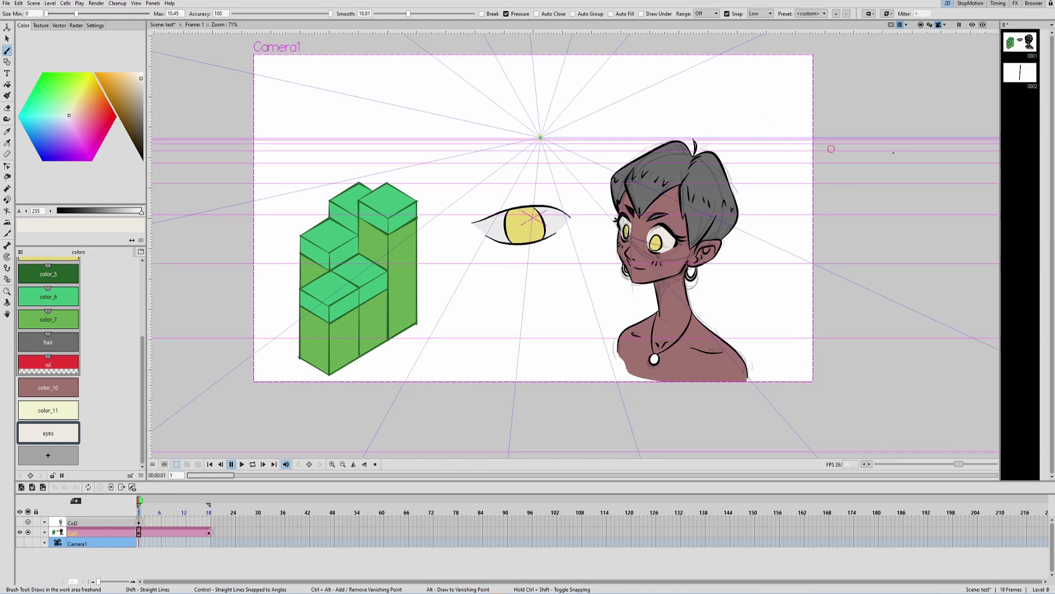
Set the angle of the Vanishing Point Rays to 15 and hide the Horizon overlay.
click(945, 24)
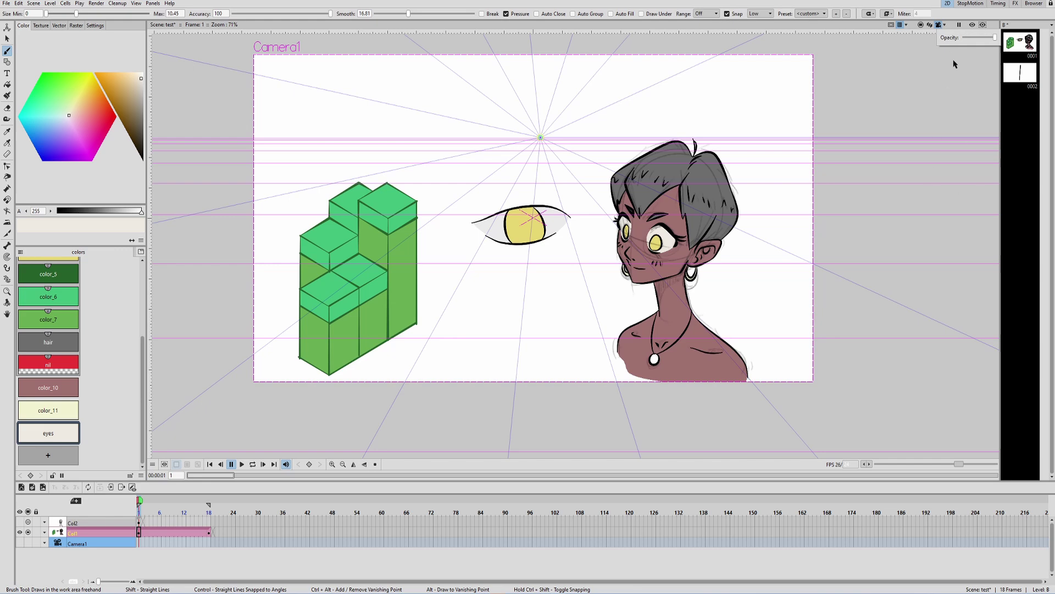
click(906, 25)
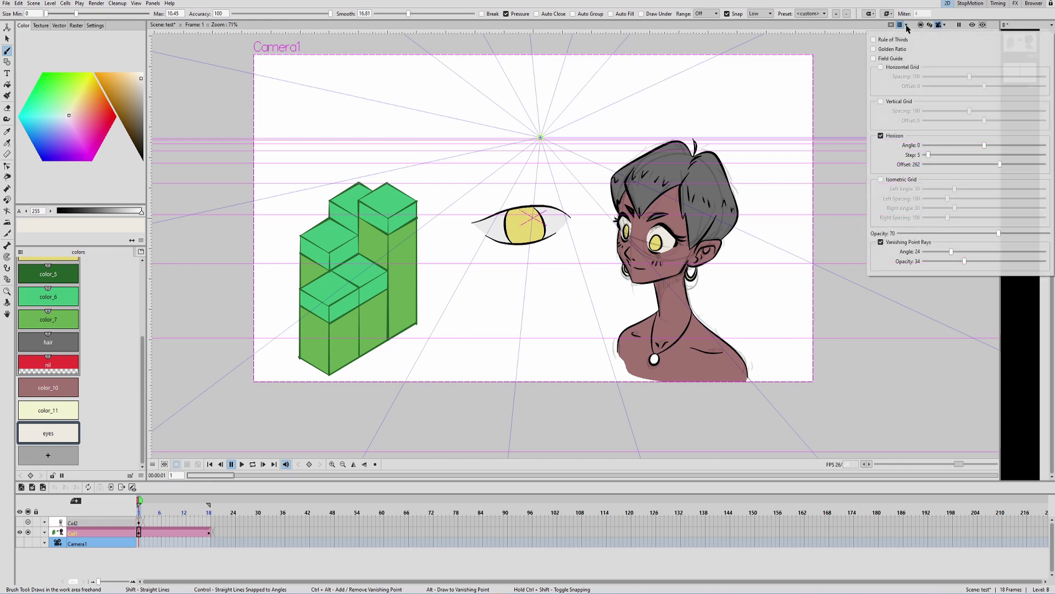
drag(951, 253, 939, 253)
click(881, 135)
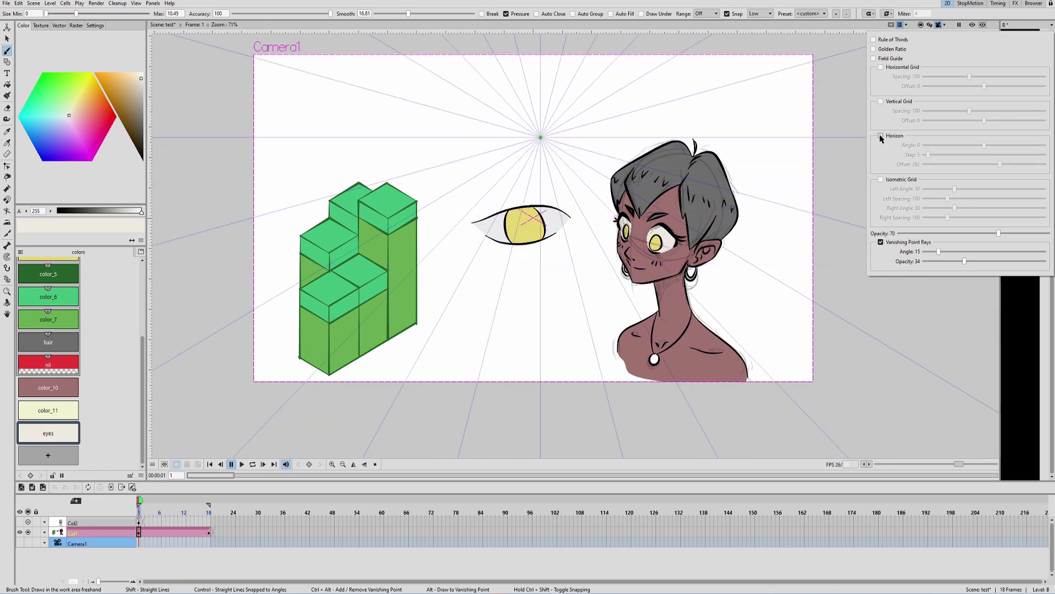
Turn on the Isometric Grid at 30-degree angles and hide the Vanishing Point Rays to compare the grid with the green blocks.
click(881, 180)
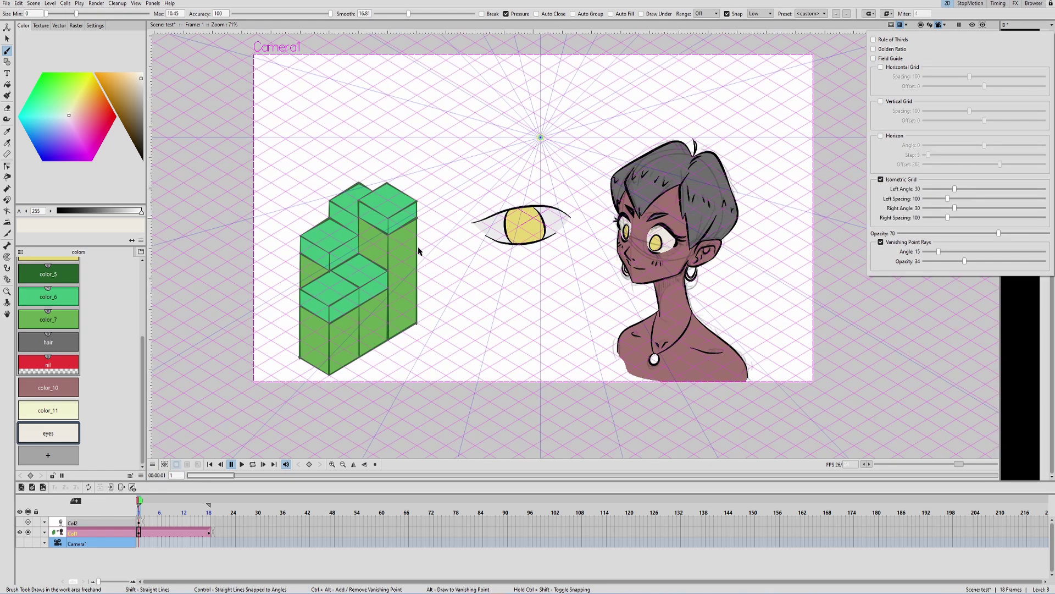
click(881, 242)
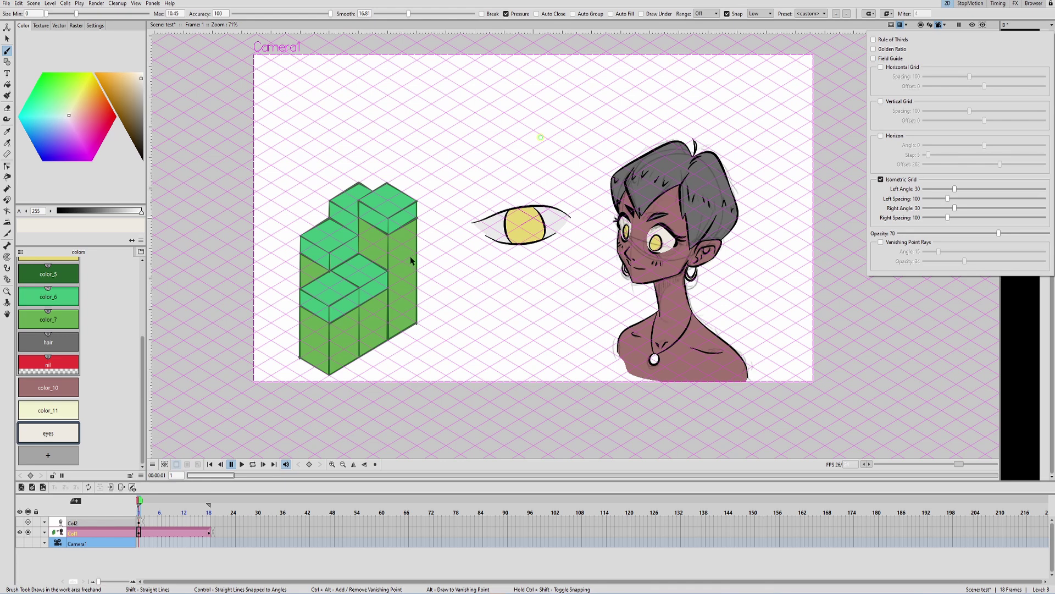
scroll(358, 281, up, 3)
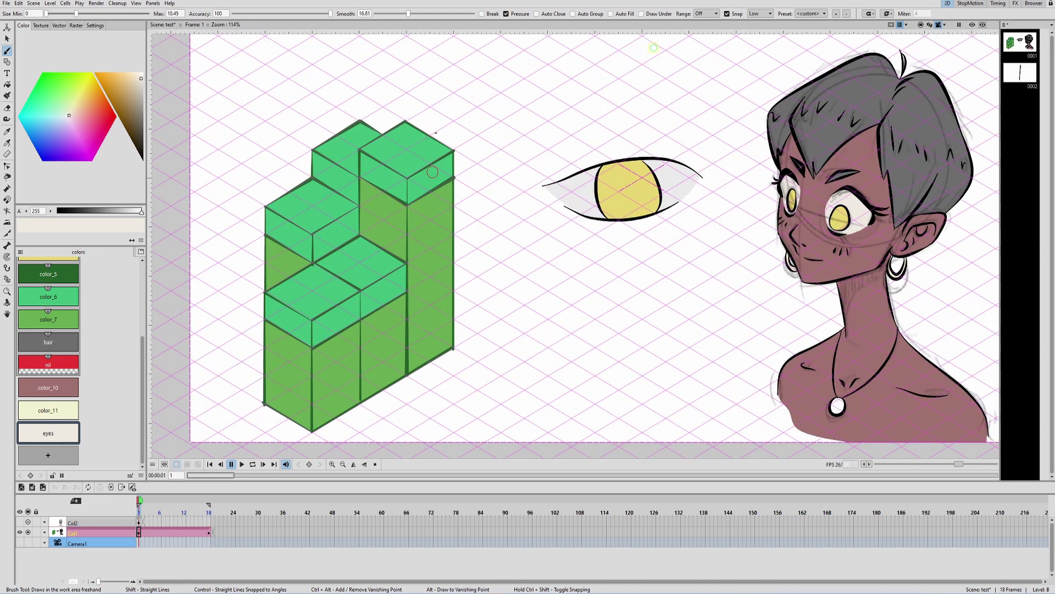
Add the Vertical Grid to the Isometric Grid, check it across the blocks and character, and hide the Vertical Grid again.
click(943, 25)
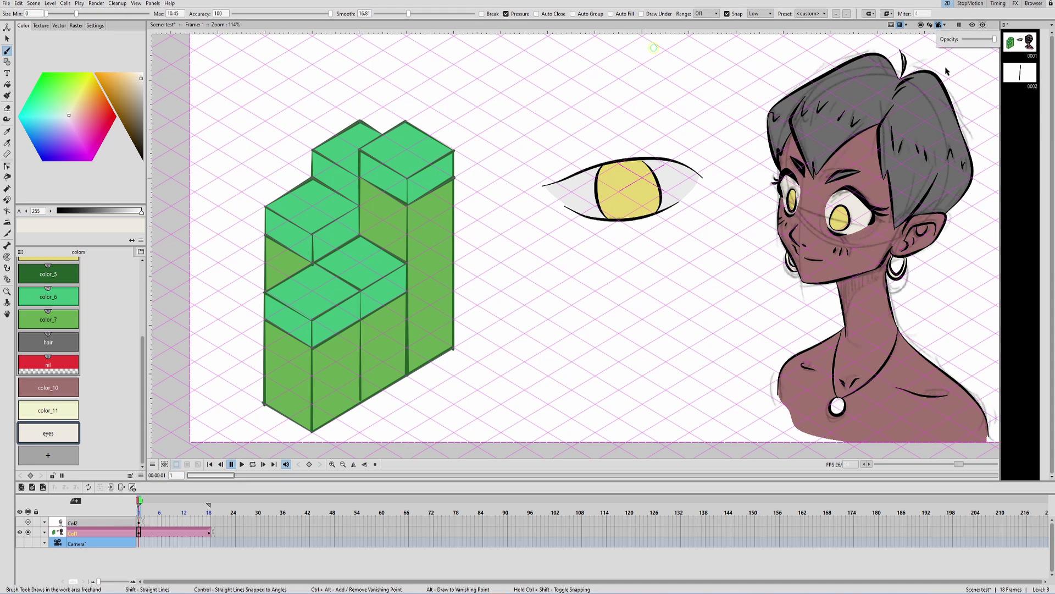
click(906, 25)
click(879, 100)
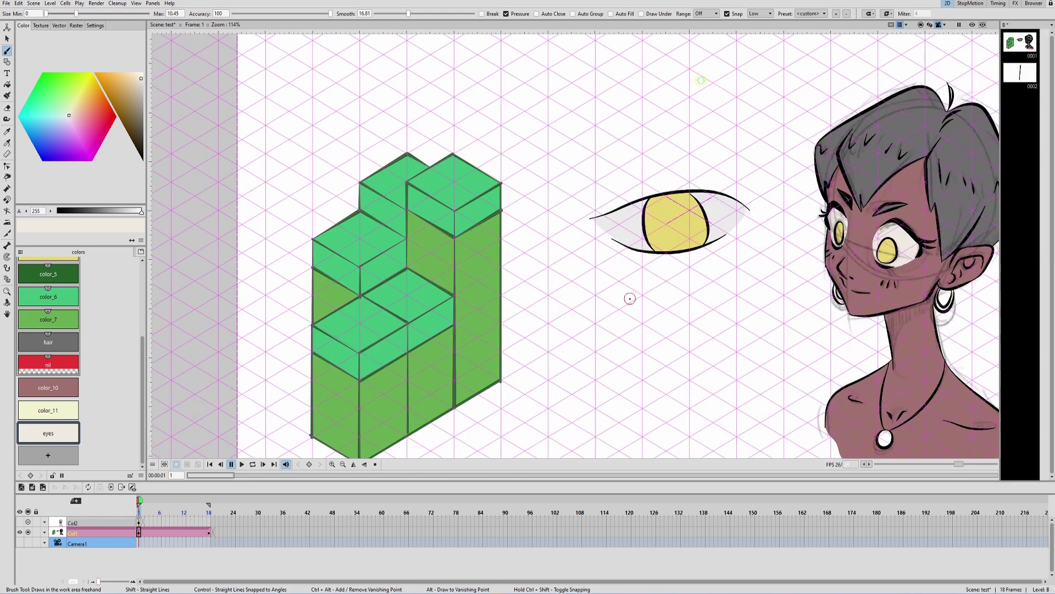
drag(679, 285, 506, 271)
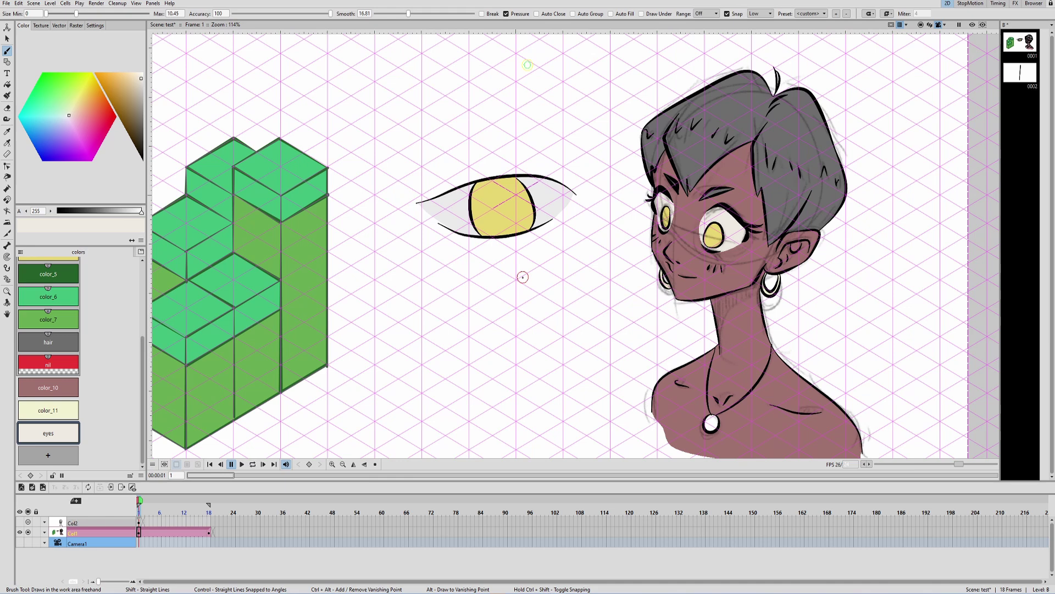
scroll(511, 214, down, 3)
click(906, 26)
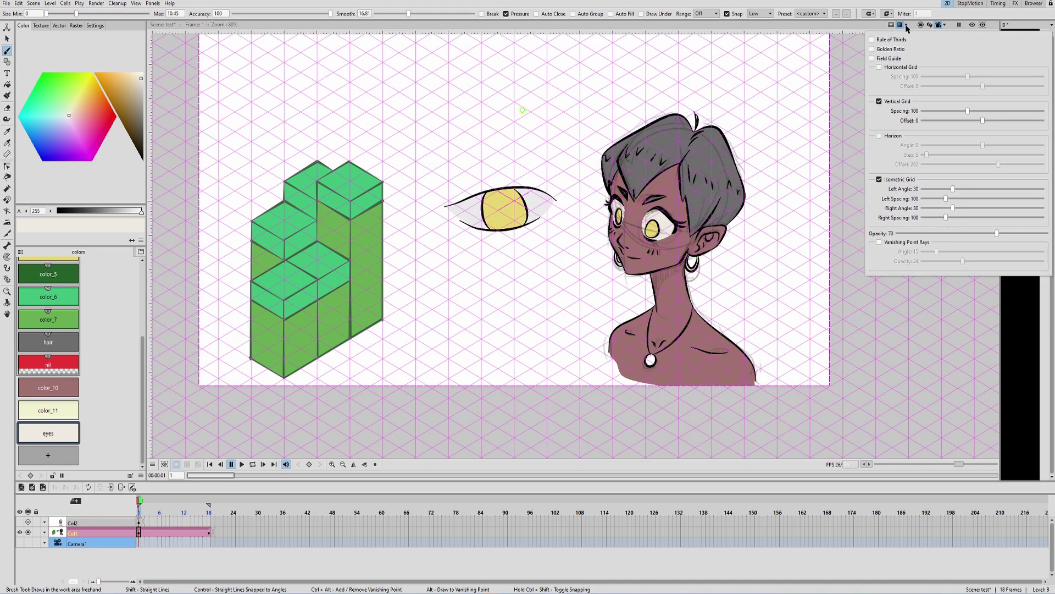
click(878, 103)
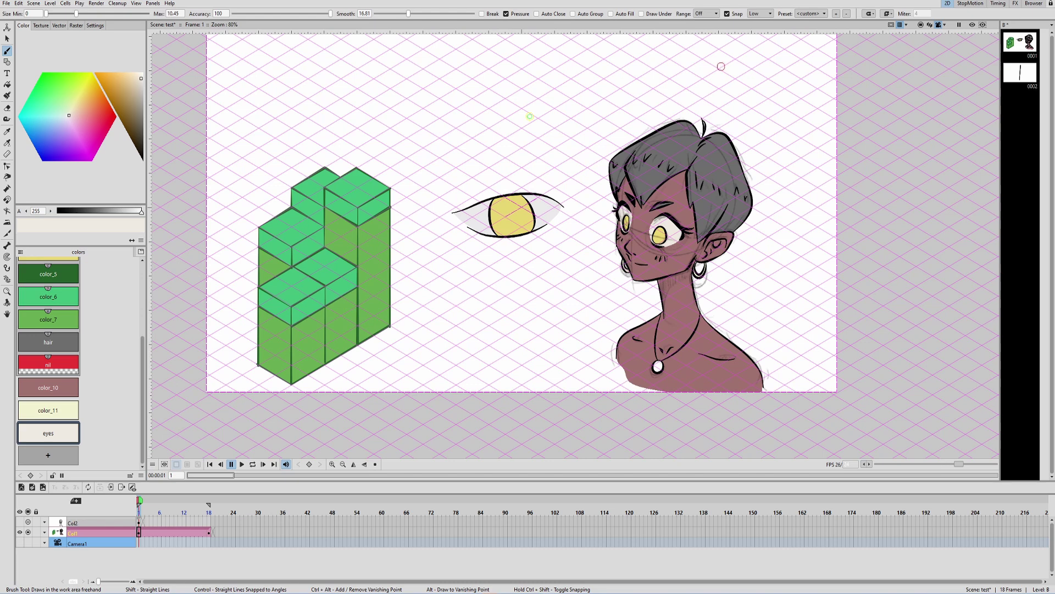
Toggle window transparency on and raise its amount to nearly the maximum so the photo behind shows through.
click(152, 4)
mouse_move(136, 4)
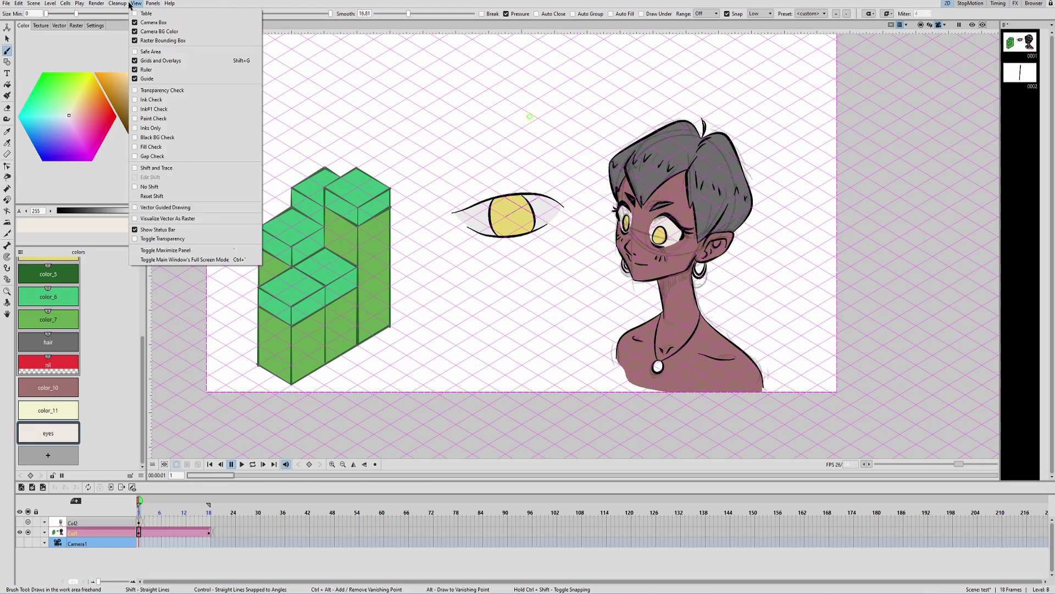
click(162, 238)
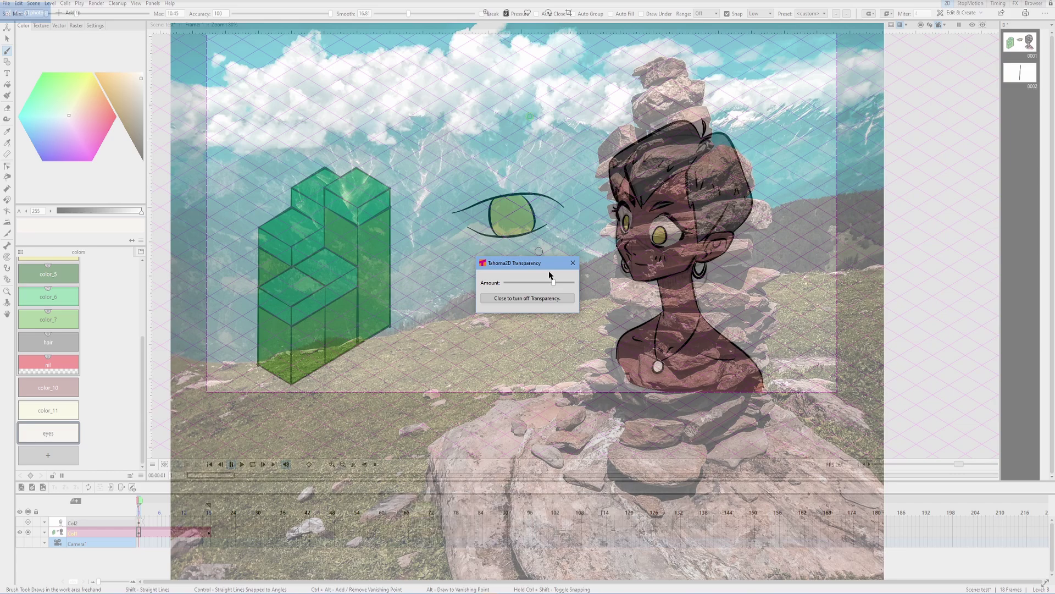
mouse_move(553, 283)
mouse_down()
mouse_move(514, 283)
mouse_move(570, 281)
mouse_up()
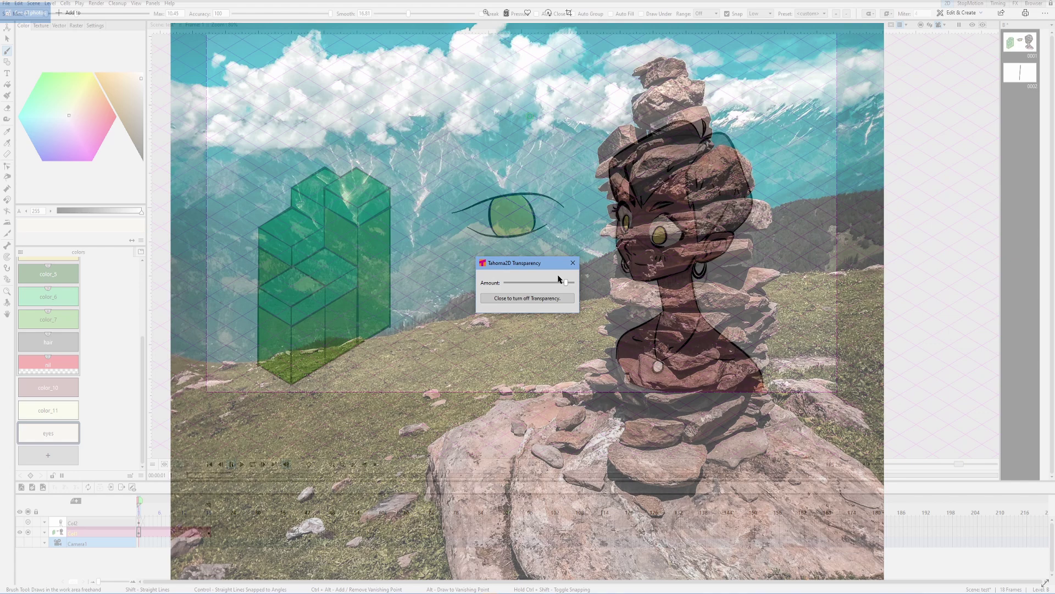
Switch to the Fill tool and shift the drawing over the photo's rock pile, and lower the transparency amount to about a quarter.
drag(746, 251, 726, 224)
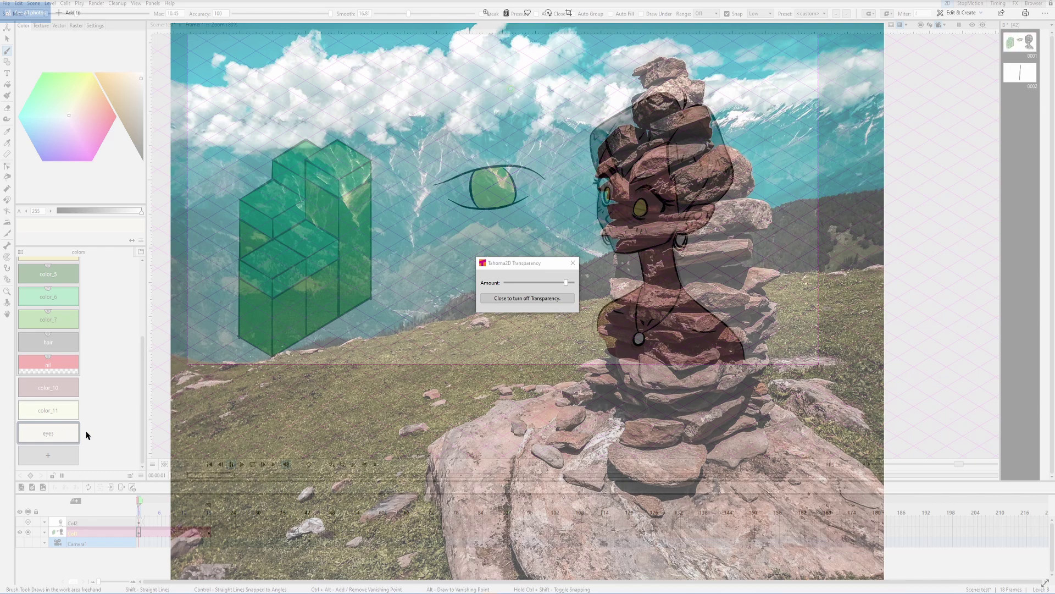
key(f)
click(656, 204)
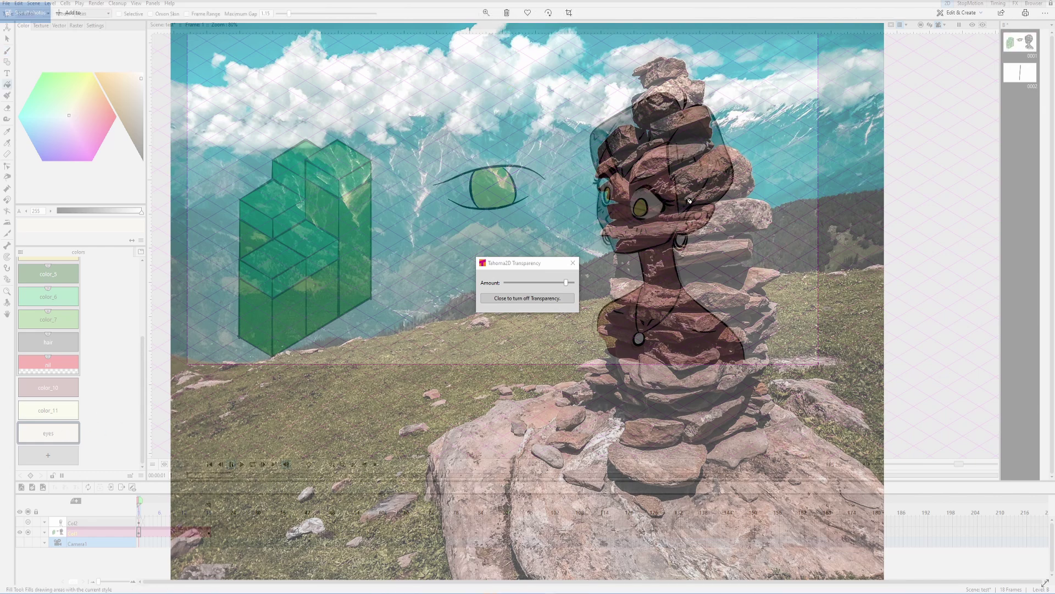
drag(704, 217, 706, 231)
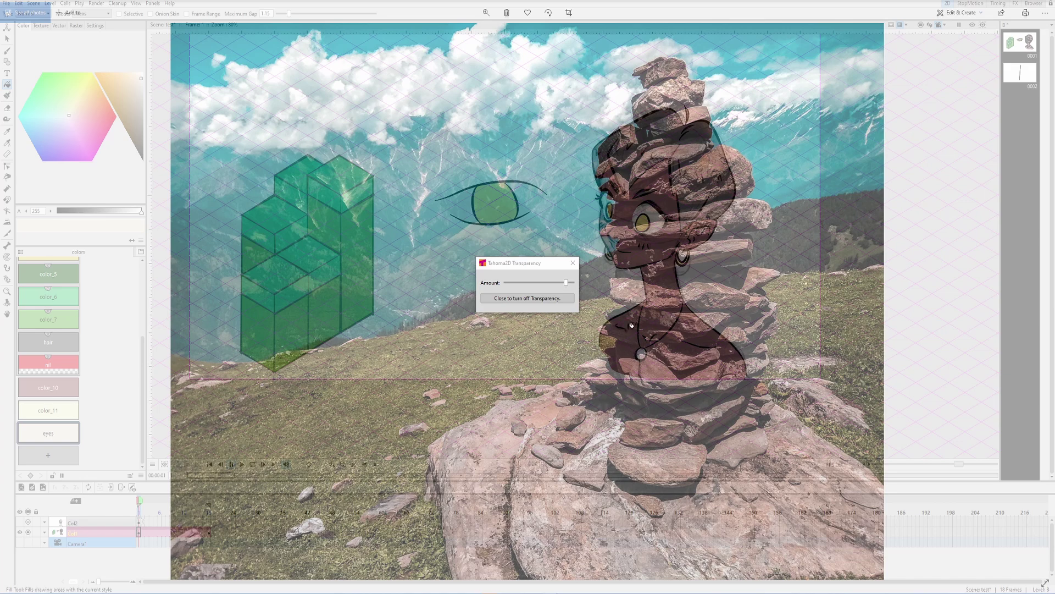
mouse_move(728, 271)
mouse_down()
mouse_move(745, 275)
mouse_move(748, 261)
mouse_move(703, 273)
mouse_up()
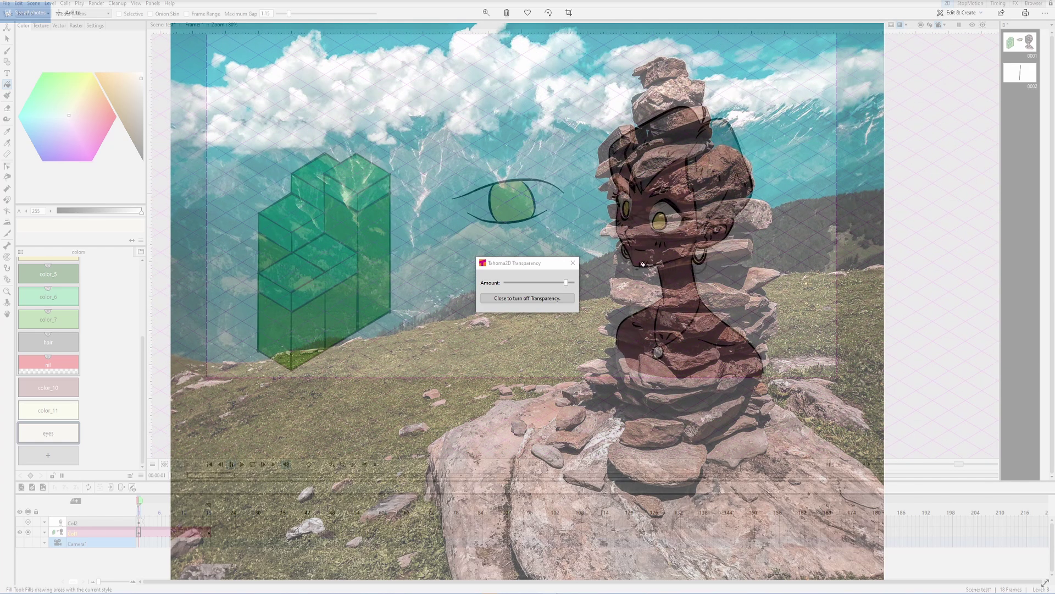
drag(566, 283, 522, 284)
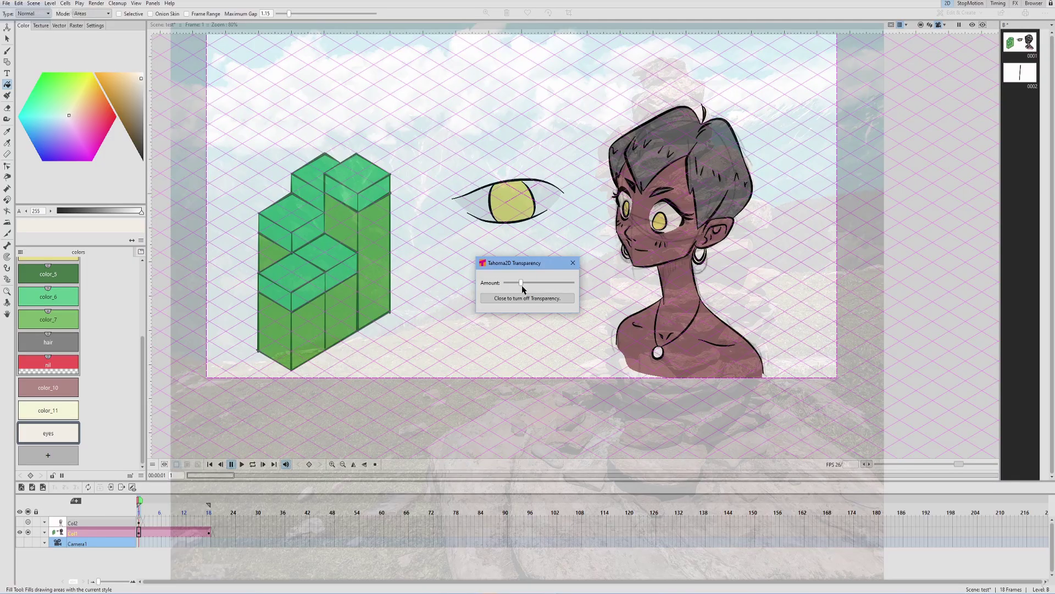